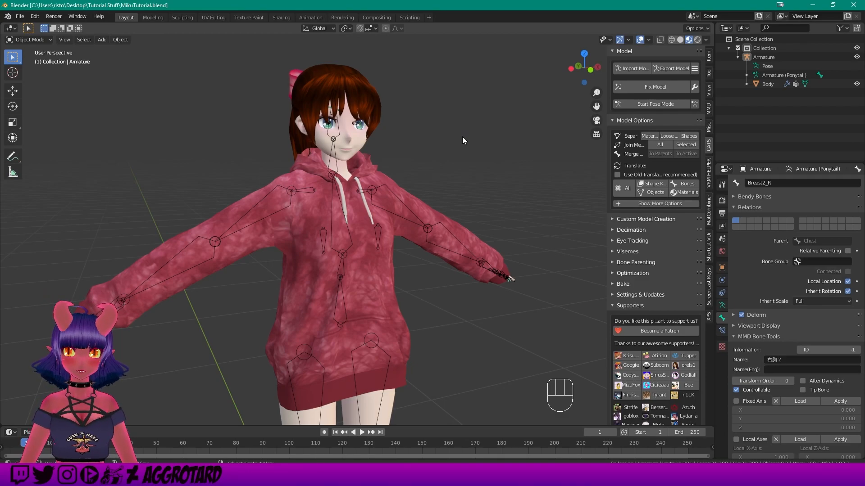
Examine the rigged character from the front and side, paying attention to the head, ponytail and hoodie.
mouse_move(460, 140)
middle_mouse_down()
mouse_move(421, 153)
mouse_move(461, 148)
middle_mouse_up()
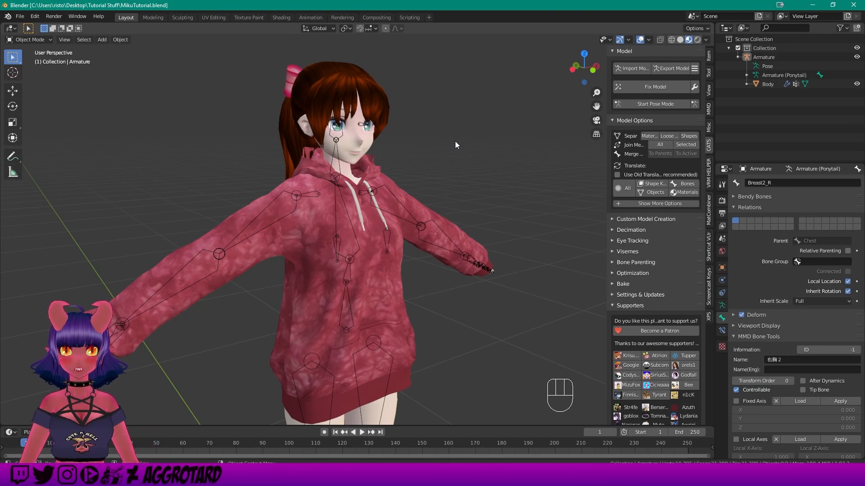
mouse_move(448, 137)
middle_mouse_down()
mouse_move(413, 143)
mouse_move(450, 143)
mouse_move(445, 131)
middle_mouse_up()
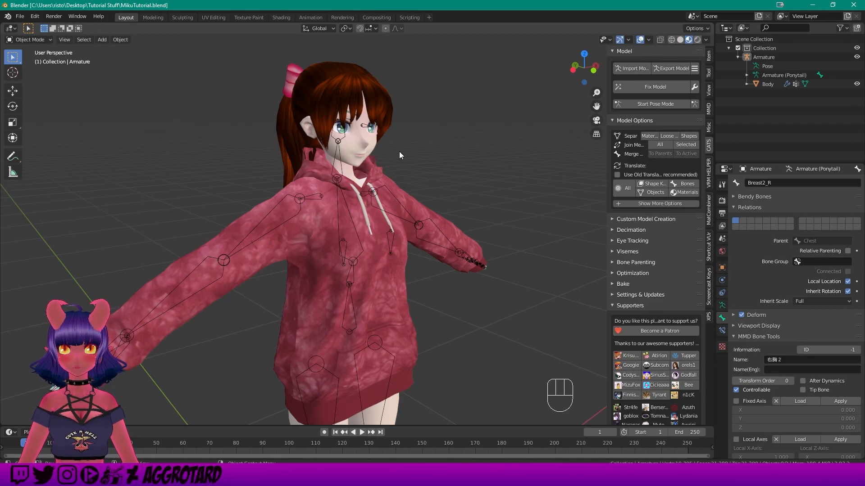
mouse_move(399, 152)
middle_mouse_down()
mouse_move(385, 164)
mouse_move(355, 160)
mouse_move(368, 161)
mouse_move(361, 166)
mouse_move(297, 164)
mouse_move(360, 155)
mouse_move(396, 167)
middle_mouse_up()
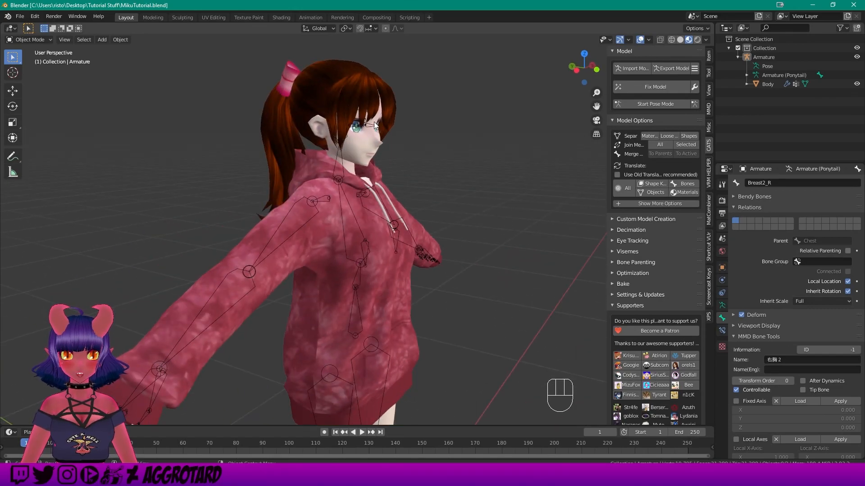
middle_click_drag(449, 169, 378, 168)
middle_click_drag(320, 169, 351, 157)
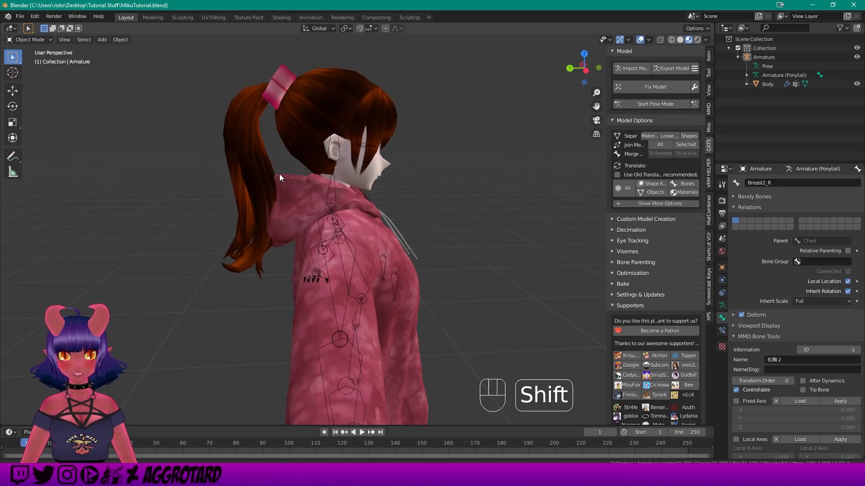
middle_click_drag(275, 174, 320, 169, "shift")
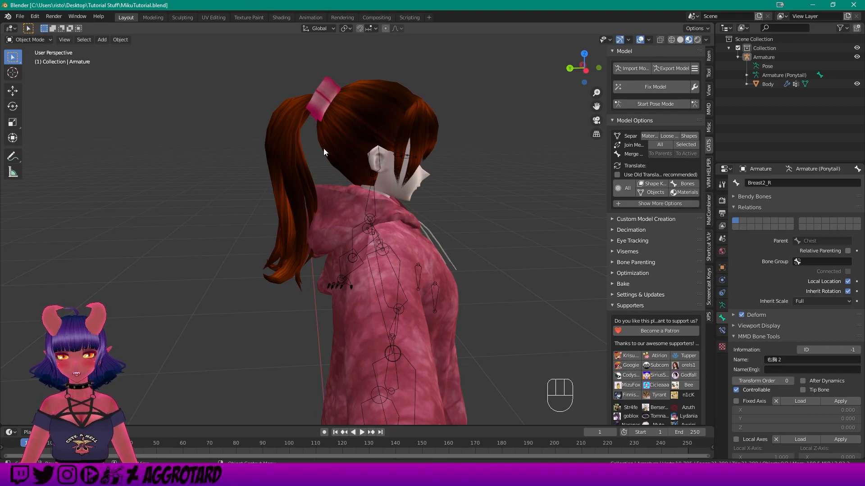
middle_click_drag(462, 204, 387, 216)
middle_click_drag(480, 222, 436, 228, "shift")
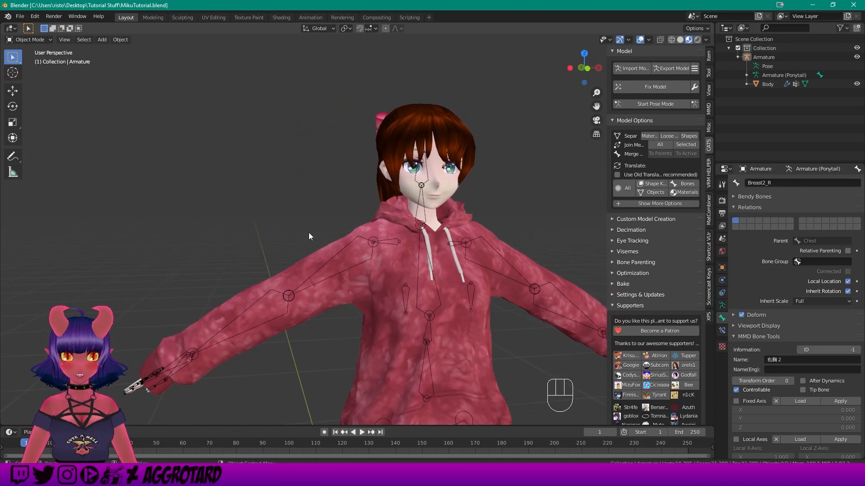
middle_click_drag(288, 246, 356, 244)
middle_click_drag(431, 210, 373, 192, "shift")
scroll(337, 190, "up", 4)
Select the Armature and switch it to Pose Mode.
left_click(791, 59)
middle_click_drag(363, 142, 375, 143)
left_click(45, 43)
left_click(36, 67)
Test the Head bone by rotating it forward, and undo the rotation.
left_click(310, 155)
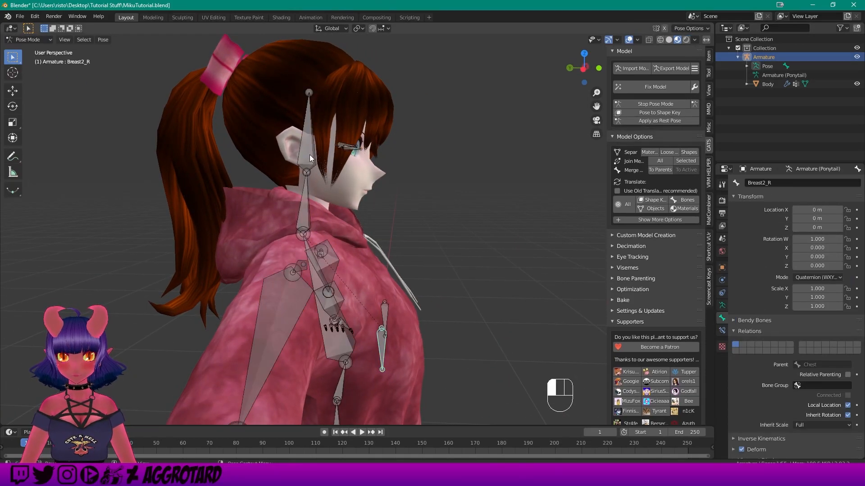
key("r")
left_click(329, 168)
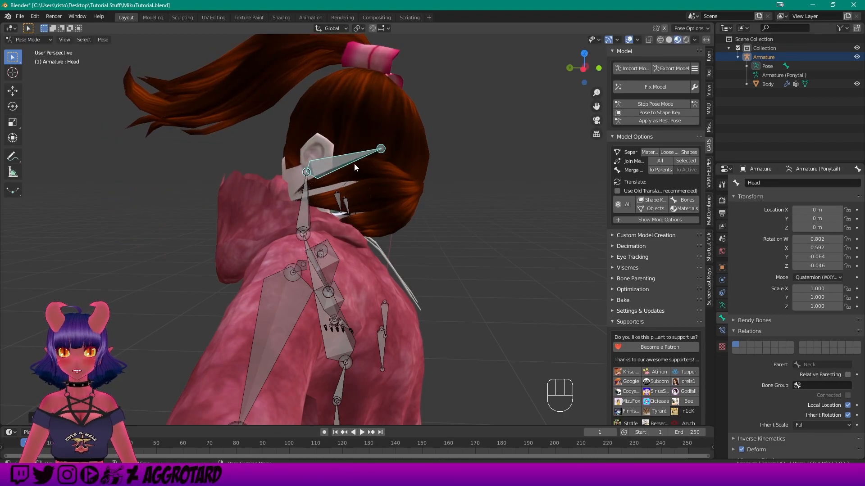
key("r")
left_click(336, 173, "ctrl")
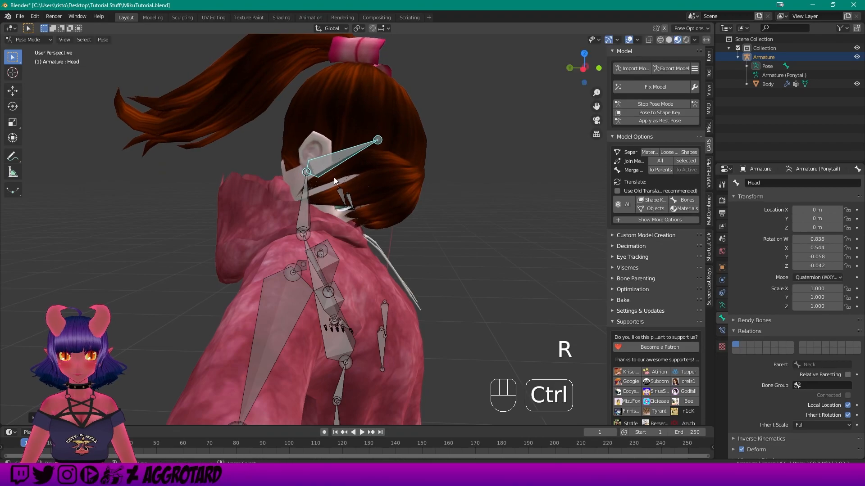
key("ctrl+z")
right_click(318, 188)
Test the hoodie's deformation by rotating the Right arm bone upward, and return the arm to its rest position.
middle_click_drag(339, 264, 330, 228)
left_click(330, 228)
key("r")
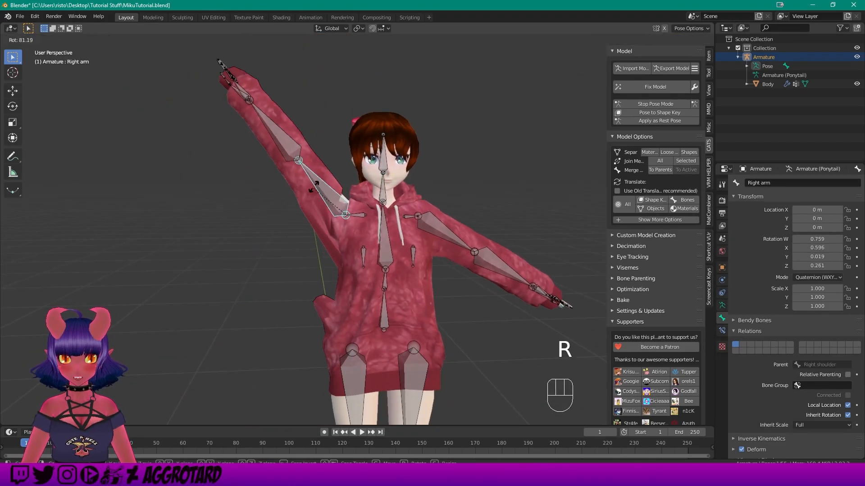
left_click(307, 198)
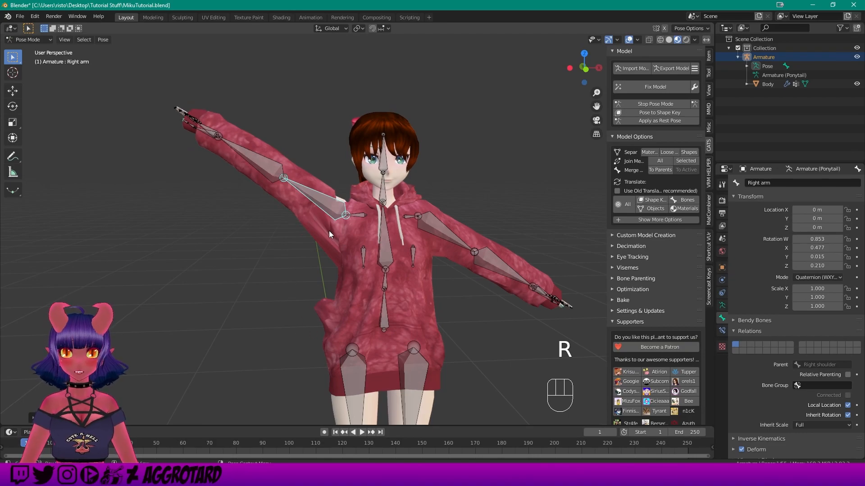
right_click(325, 209)
left_click(320, 209)
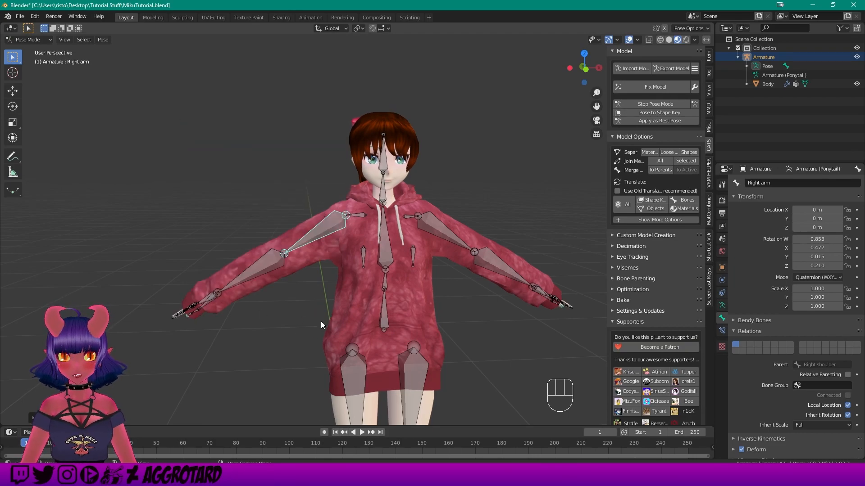
Examine the ponytail from the side and the posed character from several angles.
middle_click_drag(280, 274, 223, 133)
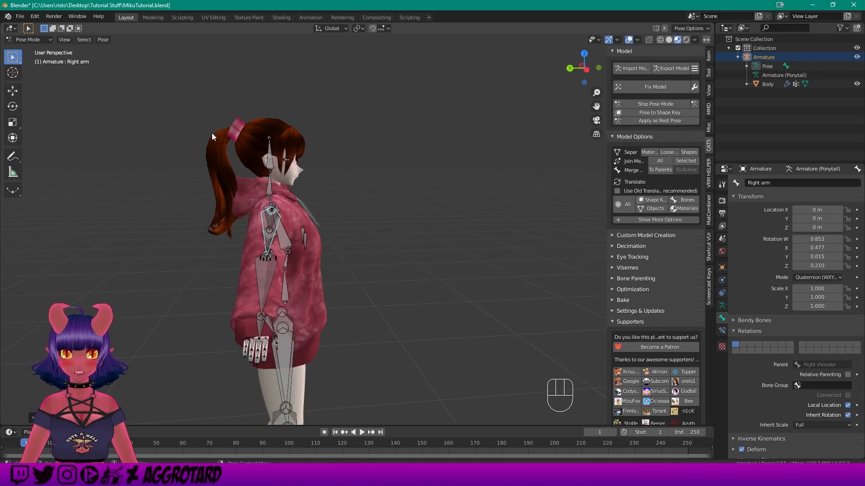
middle_click_drag(225, 169, 318, 229, "shift")
scroll(296, 222, "up", 5)
middle_click_drag(382, 190, 442, 145)
scroll(396, 133, "down", 1)
middle_click_drag(447, 179, 403, 180)
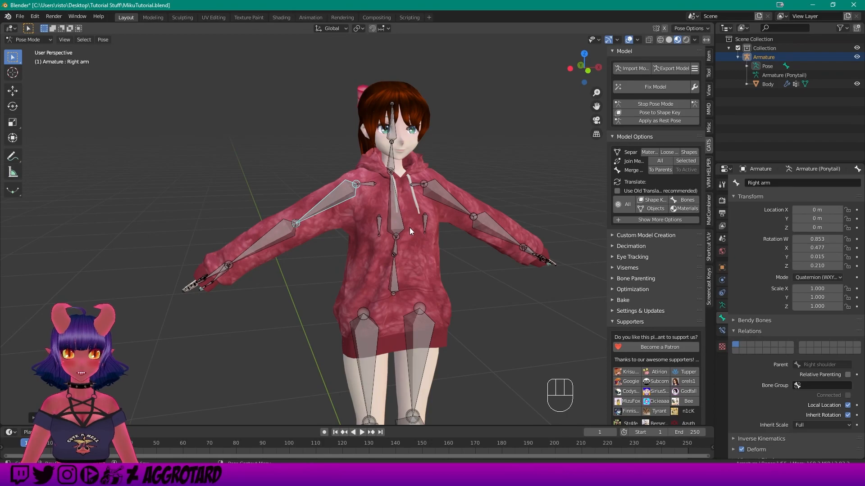
Separate the character's Body mesh by materials with the CATS model options.
left_click(612, 136)
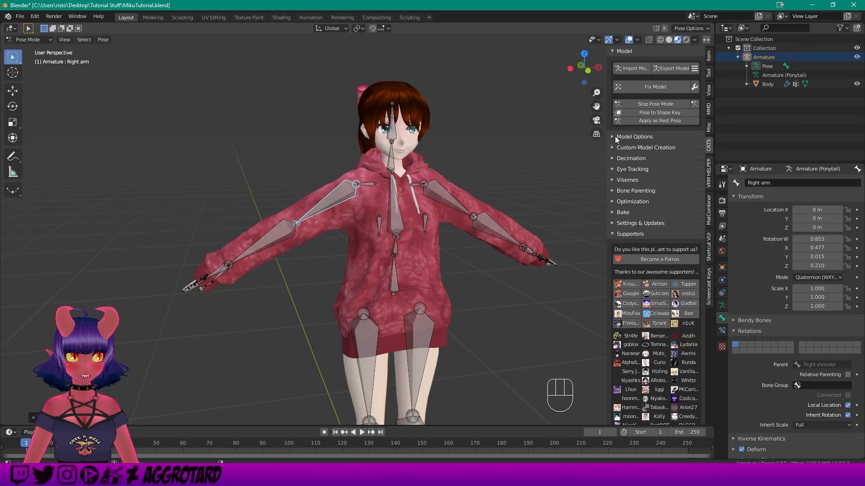
left_click(611, 137)
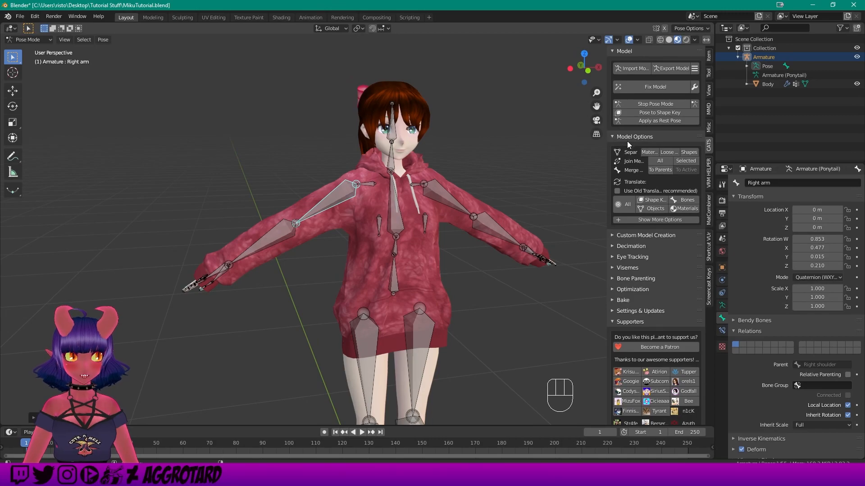
left_click_drag(609, 157, 569, 158)
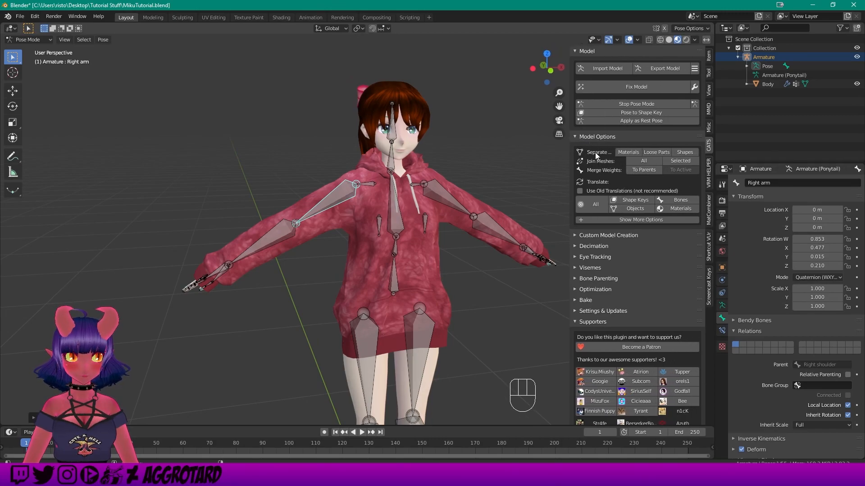
left_click(629, 152)
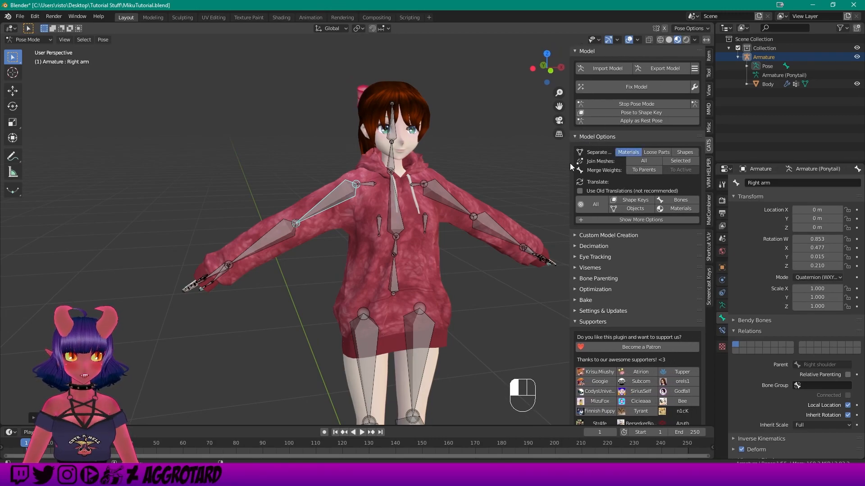
left_click_drag(569, 165, 609, 166)
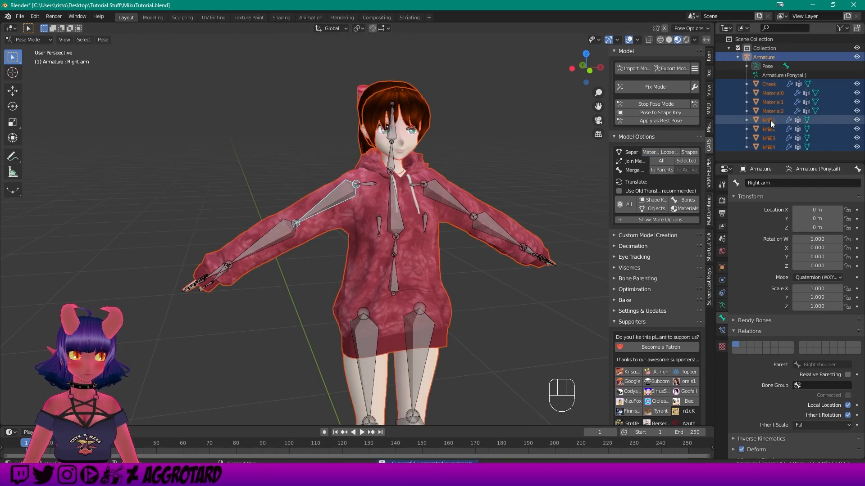
Select the meshes 材質1 through 材質4 together to check which parts of the character they cover.
middle_click_drag(500, 123, 599, 135)
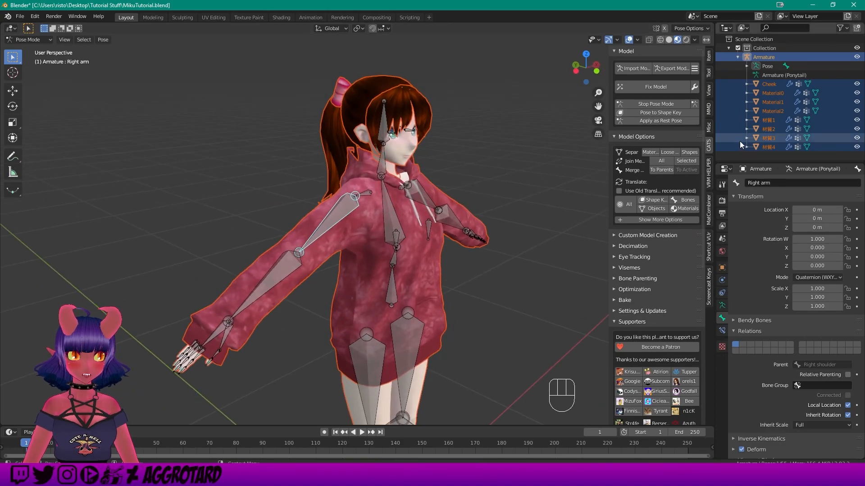
left_click(774, 121)
left_click(769, 144, "shift")
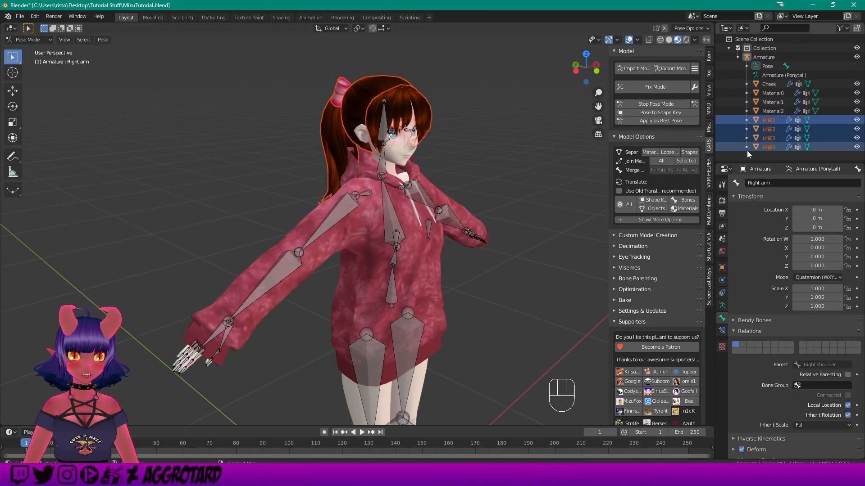
scroll(551, 157, "up", 2)
middle_click_drag(550, 158, 472, 136)
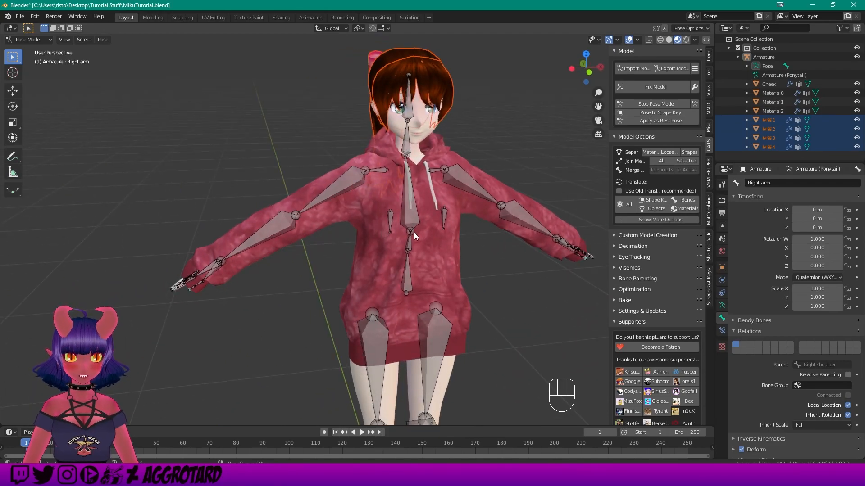
Return to Object Mode and select the hoodie mesh Material0.
left_click(28, 39)
left_click(28, 50)
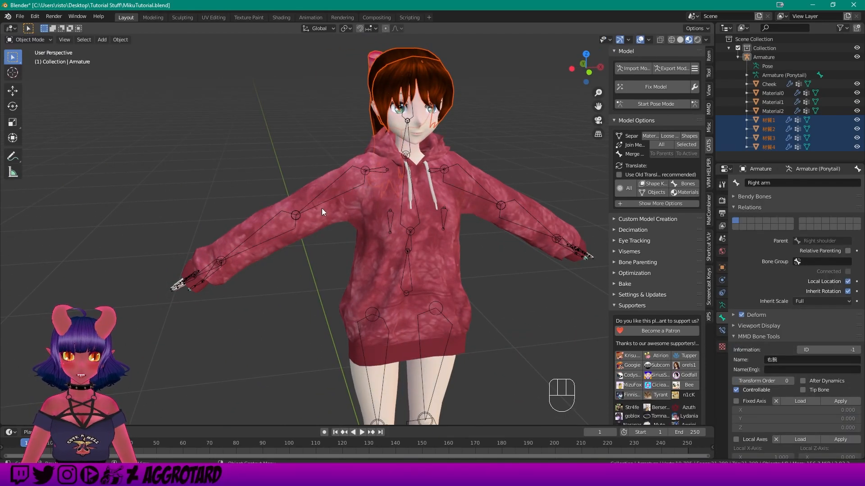
left_click(374, 254)
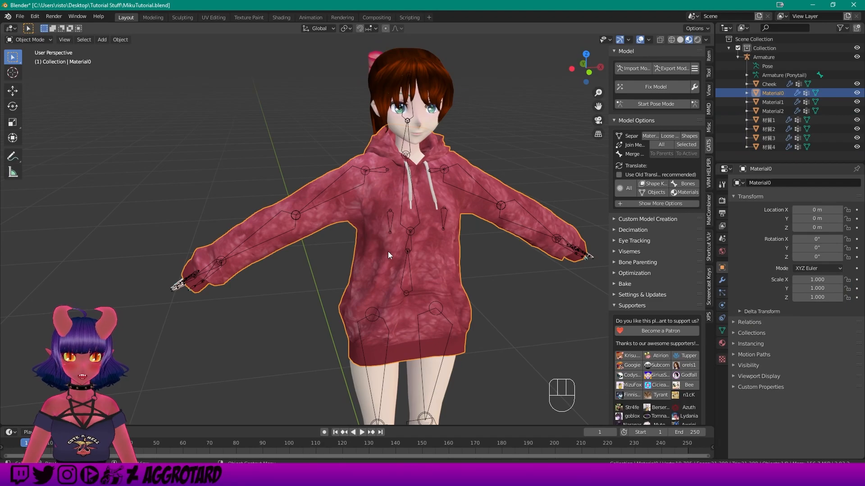
Examine the selected hoodie mesh around the torso and sleeves, and check its available interaction modes.
middle_click_drag(382, 253, 382, 237)
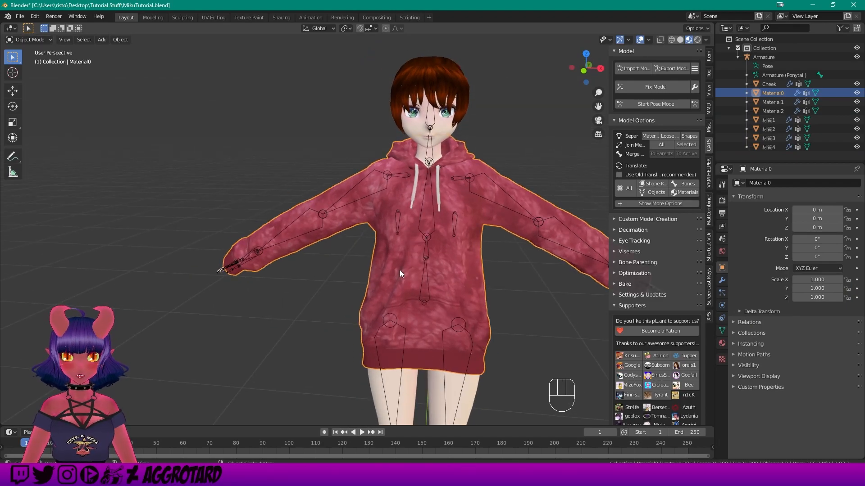
middle_click_drag(379, 261, 398, 253)
scroll(326, 229, "up", 2)
middle_click_drag(326, 228, 345, 232)
scroll(345, 233, "down", 3)
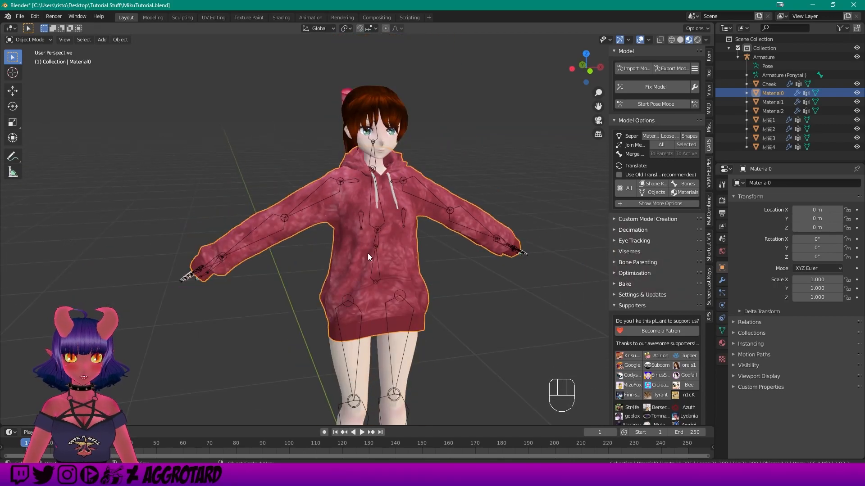
scroll(366, 258, "up", 1)
mouse_move(365, 259)
middle_mouse_down()
mouse_move(379, 258)
mouse_move(349, 252)
middle_mouse_up()
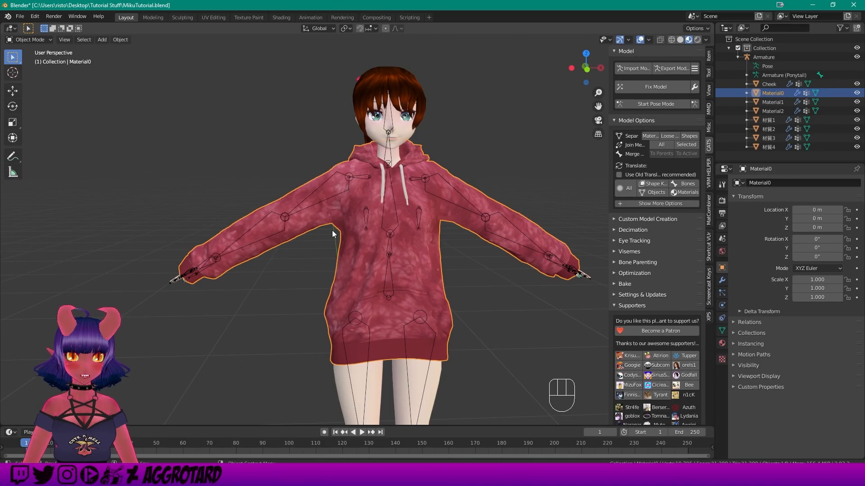
left_click(31, 40)
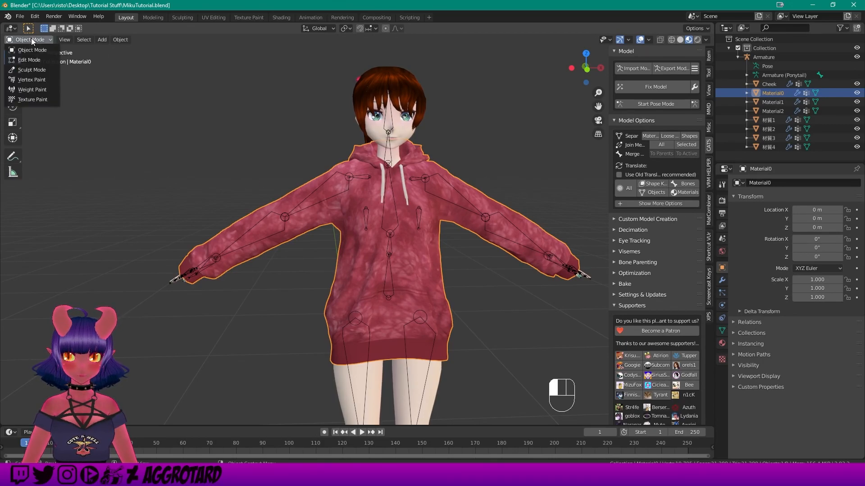
left_click(298, 92)
Select the Armature and put it in Pose Mode.
left_click(766, 57)
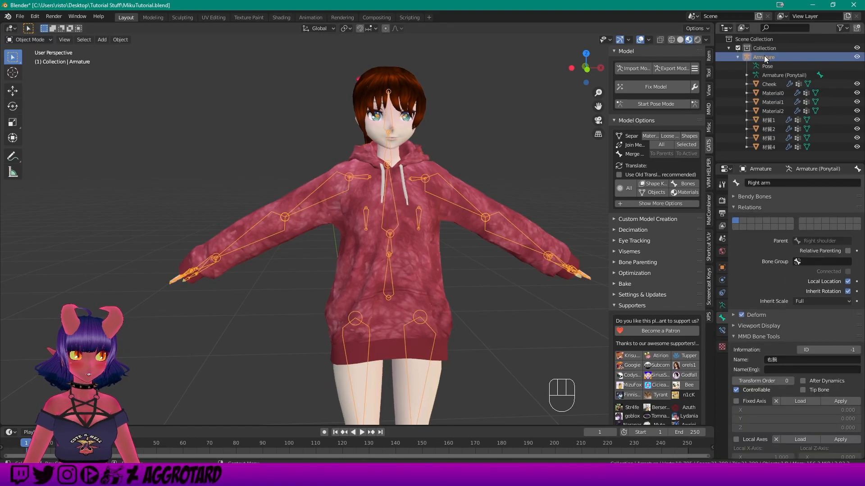
left_click(32, 40)
left_click(31, 69)
Rotate the Right arm and Left arm bones upward so both arms are raised above the shoulders.
left_click(321, 187)
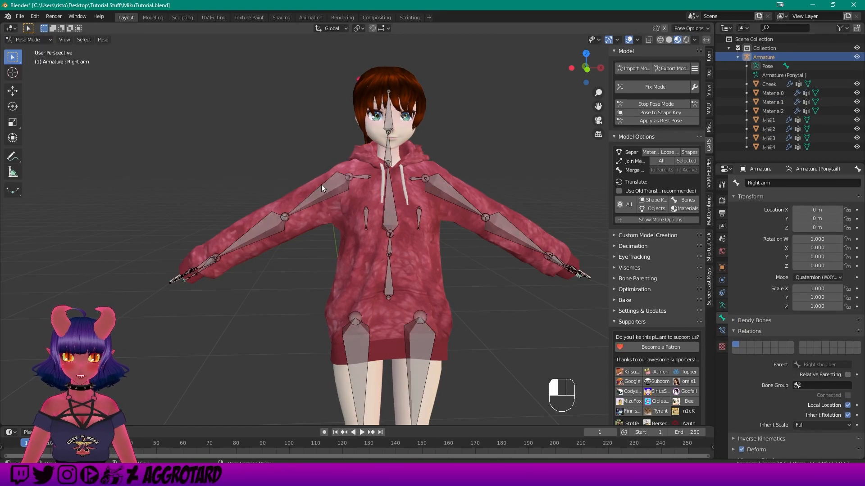
key("r")
left_click(311, 145)
left_click(463, 195)
key("r")
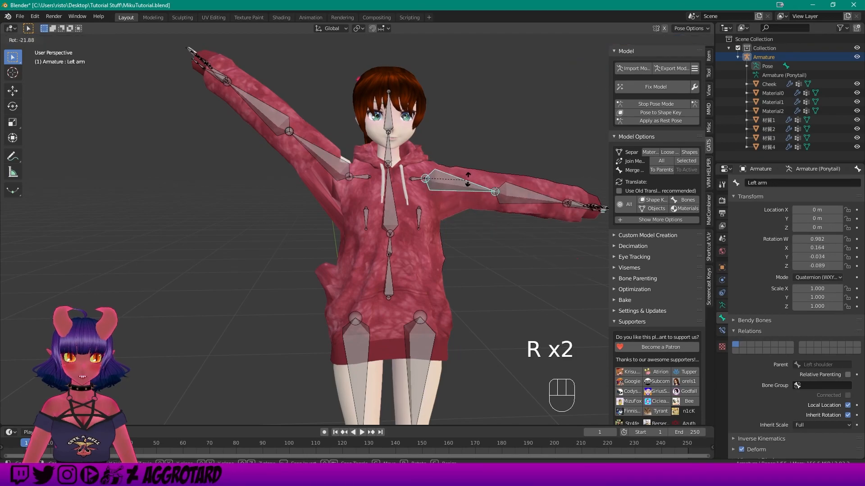
left_click(456, 135)
Leave Pose Mode, select the hoodie mesh Material0 and switch it to Weight Paint mode.
left_click(30, 40)
left_click(28, 50)
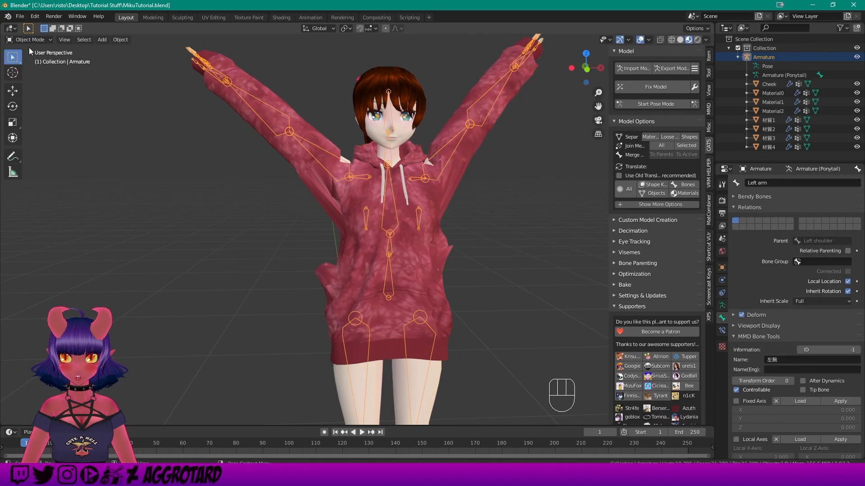
left_click(354, 258)
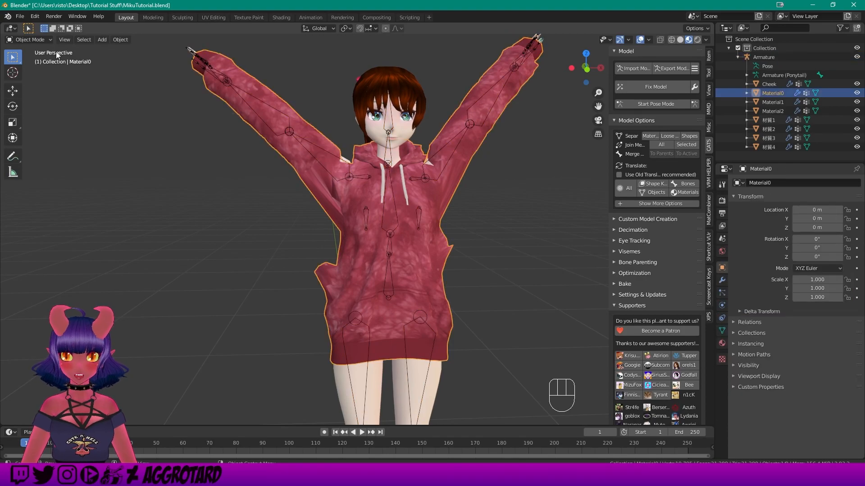
left_click(33, 38)
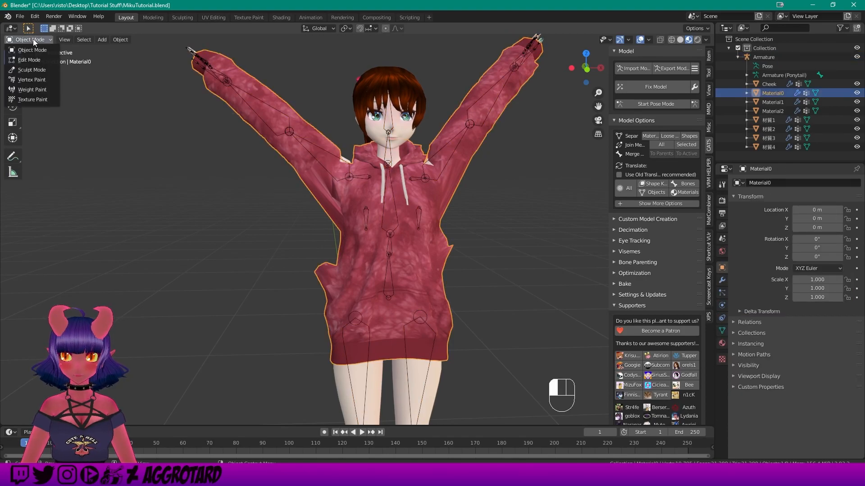
left_click(30, 89)
middle_click_drag(258, 152, 394, 180)
scroll(372, 169, "up", 1)
scroll(377, 171, "down", 1)
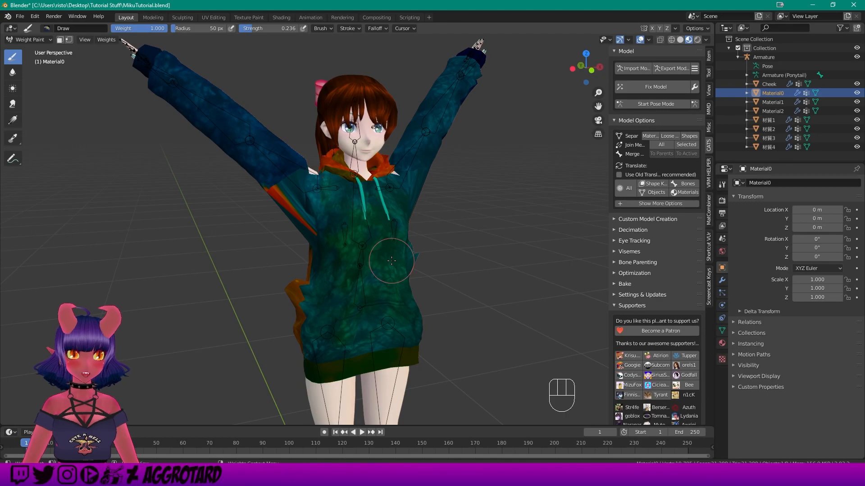
Display the vertex groups of the hoodie mesh Material0 and shorten the group list so it ends at Spine.
middle_click_drag(391, 261, 396, 252)
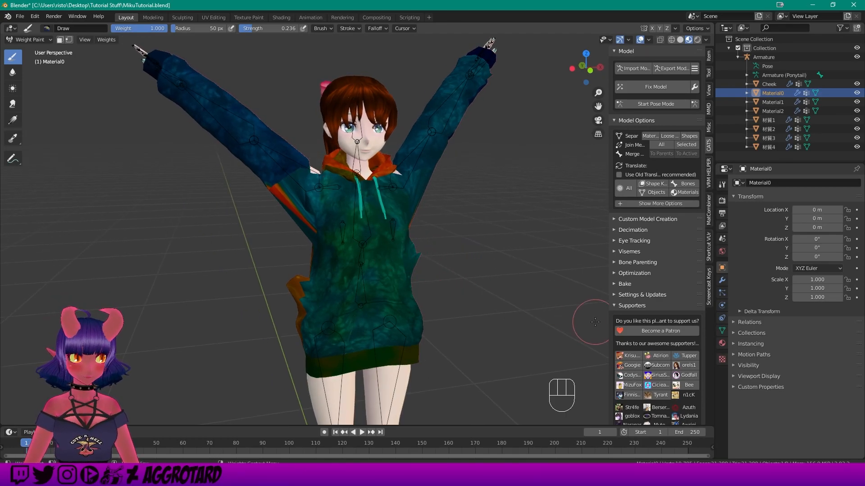
left_click(721, 331)
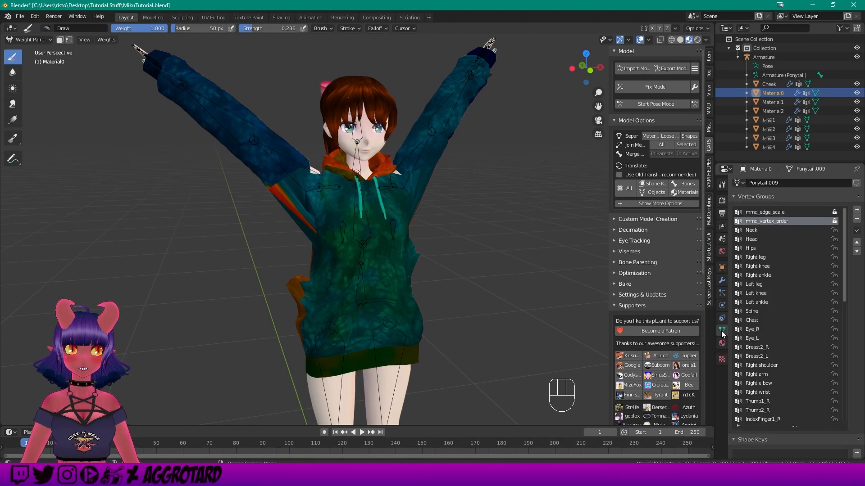
left_click_drag(780, 423, 790, 308)
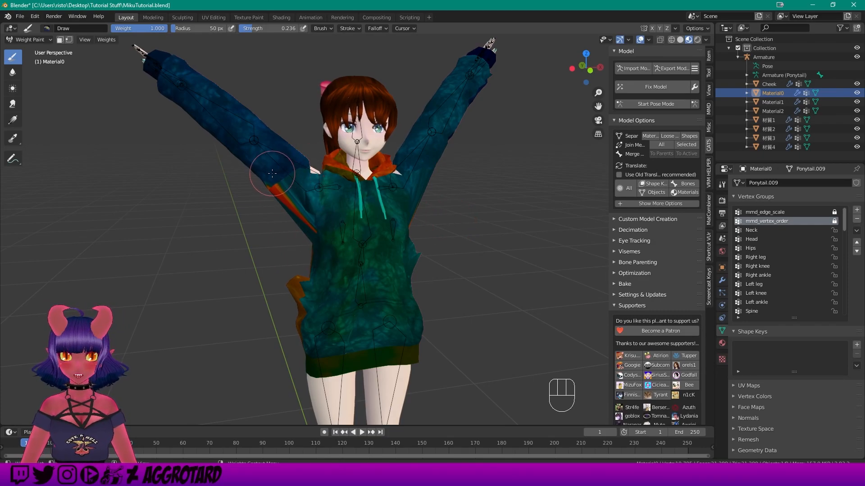
Preview the hoodie's weights for the mmd_edge_scale, Head and Hips vertex groups.
scroll(272, 173, "up", 1)
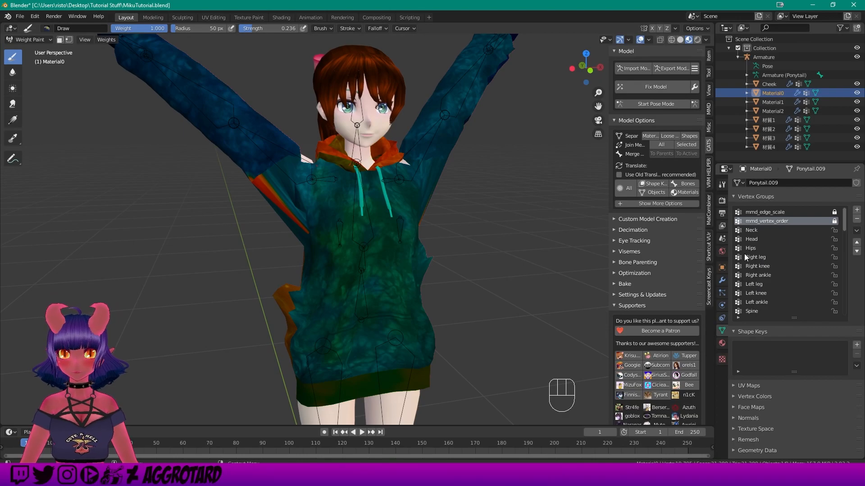
middle_click_drag(460, 273, 496, 261)
scroll(469, 258, "down", 1)
scroll(393, 244, "up", 1)
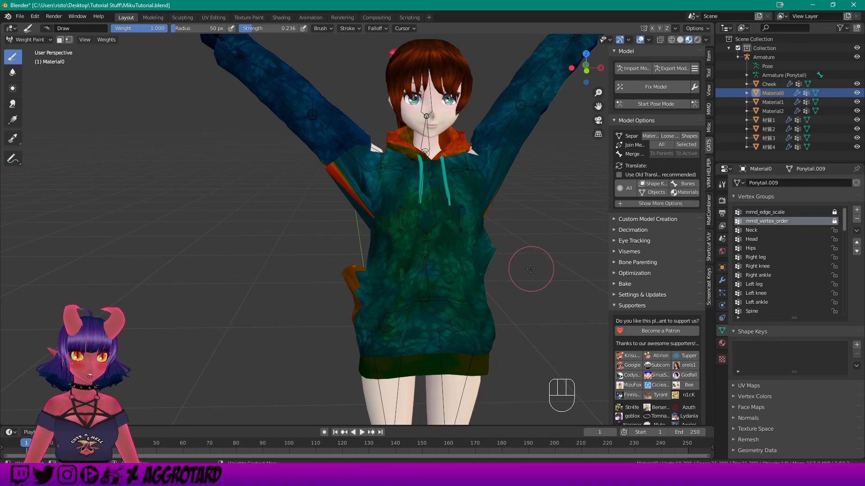
mouse_move(470, 215)
middle_mouse_down("shift")
mouse_move(423, 212)
mouse_move(457, 208)
middle_mouse_up("shift")
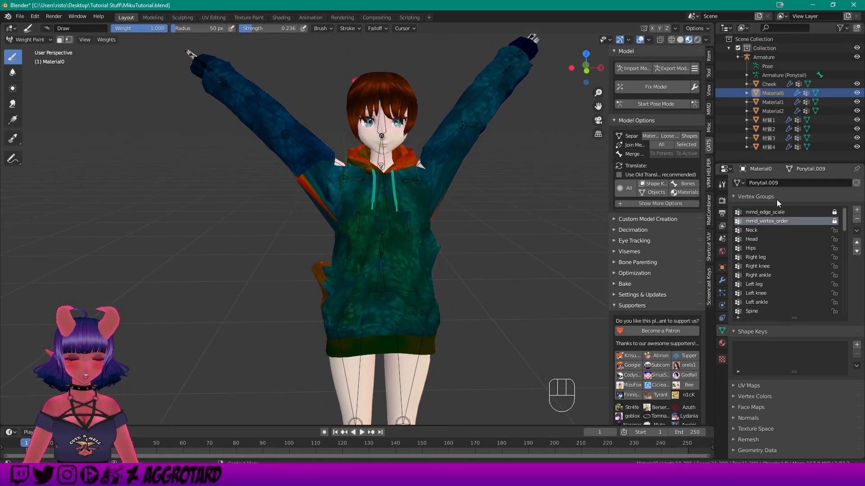
left_click(766, 213)
left_click(762, 240)
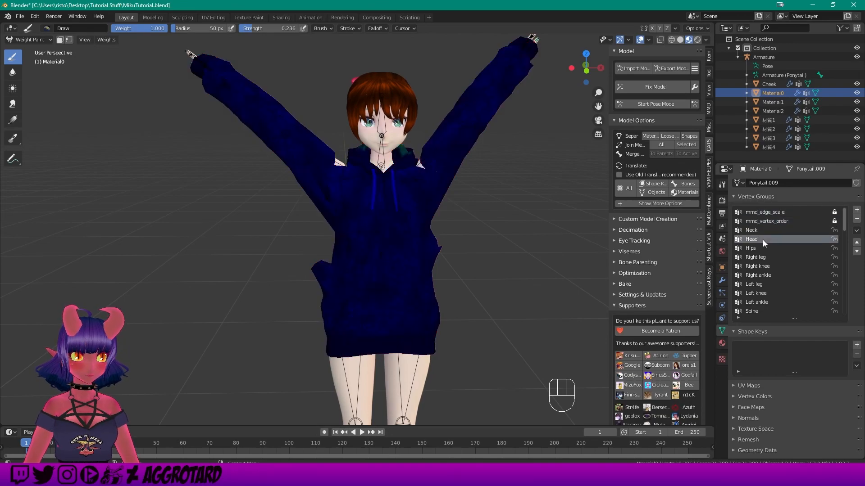
key("Down")
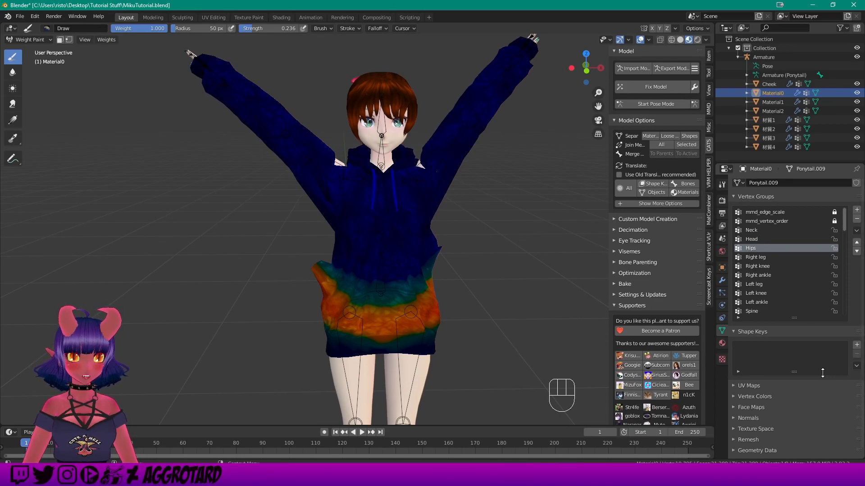
Step through the hoodie's vertex groups below Hips and make Right arm the active group.
key("Down")
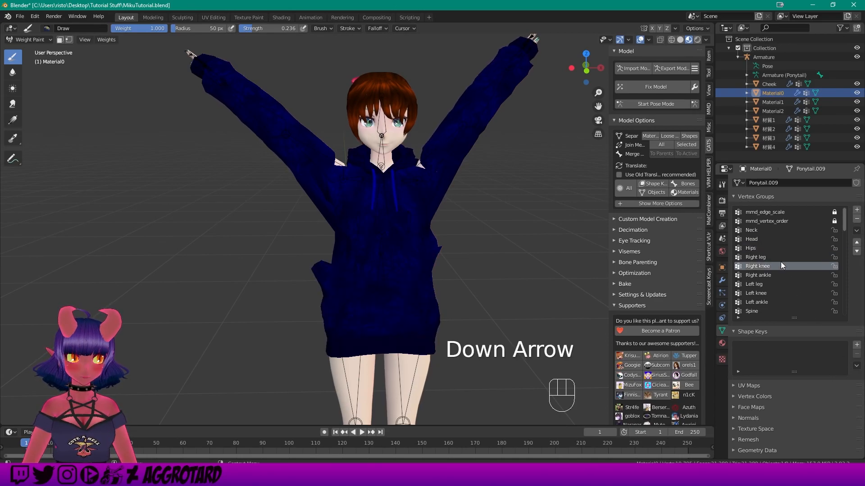
key("Down")
key("Down")
key("Down")
key("Down")
key("Down")
key("Down")
key("Down")
key("Down")
key("Down")
key("Down")
key("Down")
key("Down")
key("Down")
key("Down")
key("Down")
key("Down")
key("Down")
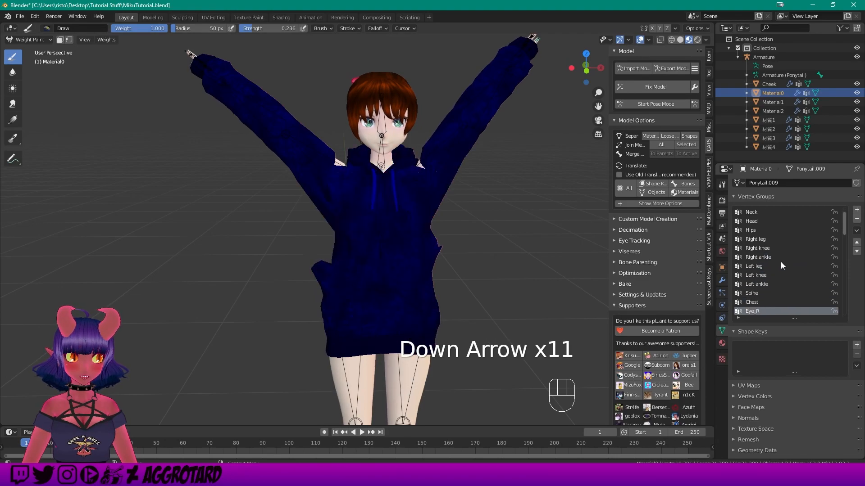
key("Down")
key("Down")
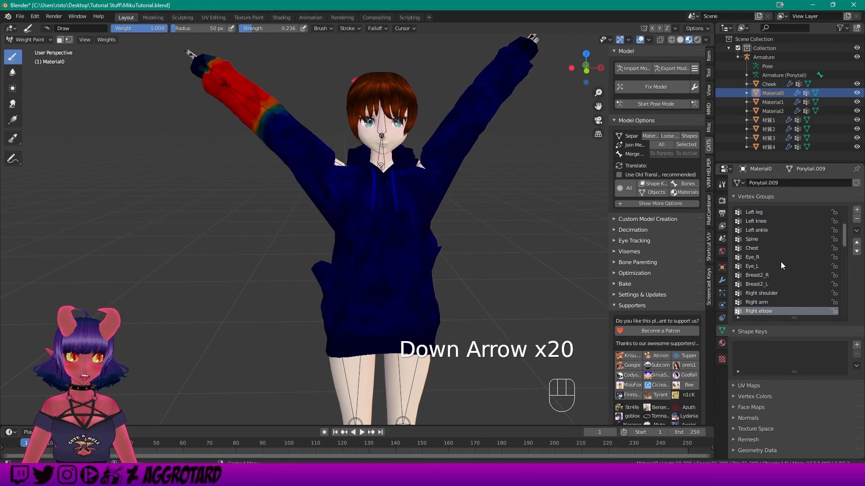
key("Up")
Examine the stray Right arm weight at the hoodie's waist and set the Draw brush's blend mode to Subtract.
mouse_move(440, 251)
middle_mouse_down()
mouse_move(412, 239)
mouse_move(410, 249)
middle_mouse_up()
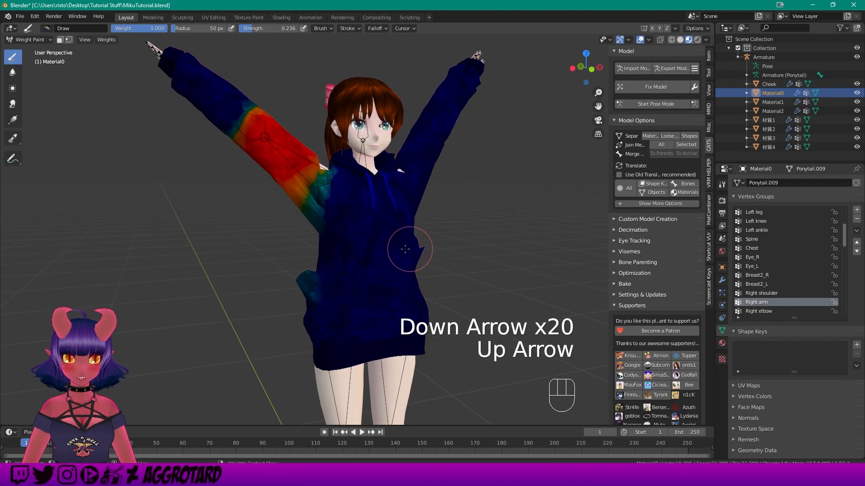
scroll(280, 299, "up", 3)
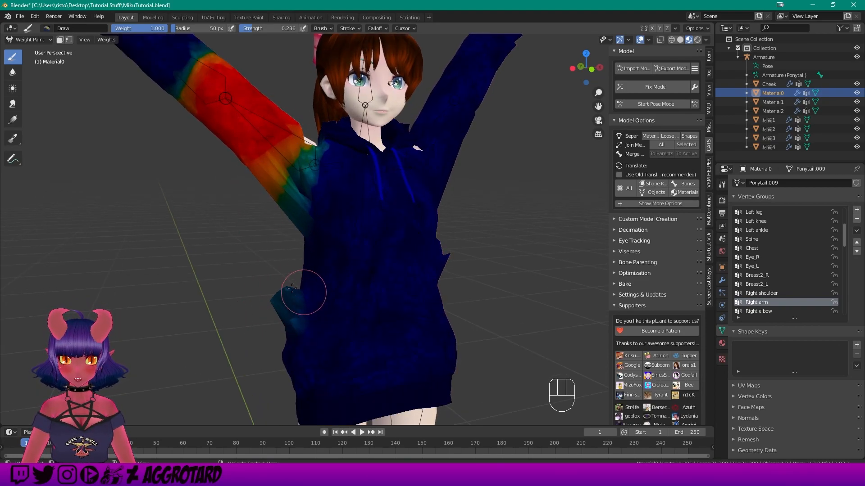
middle_click_drag(322, 286, 347, 253, "shift")
scroll(303, 273, "down", 2)
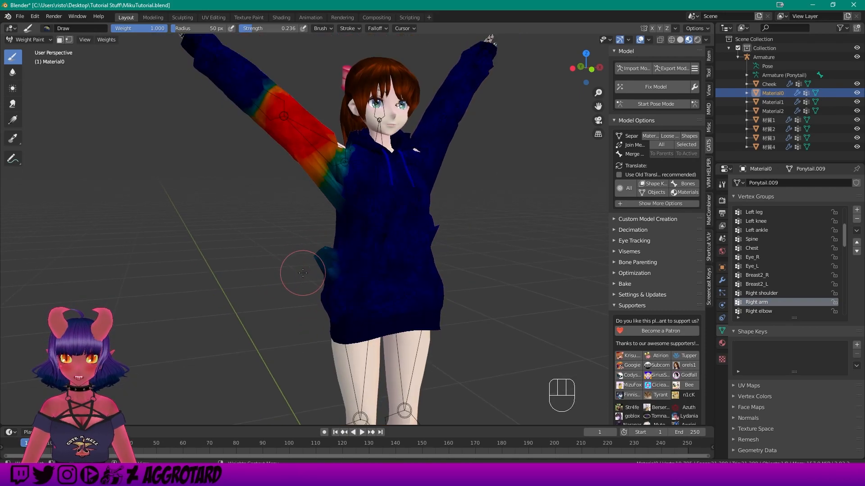
scroll(263, 241, "up", 4)
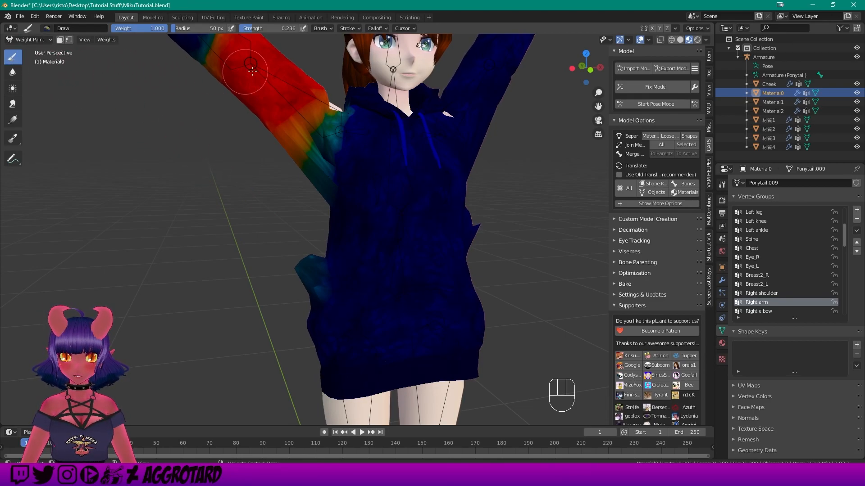
left_click(708, 74)
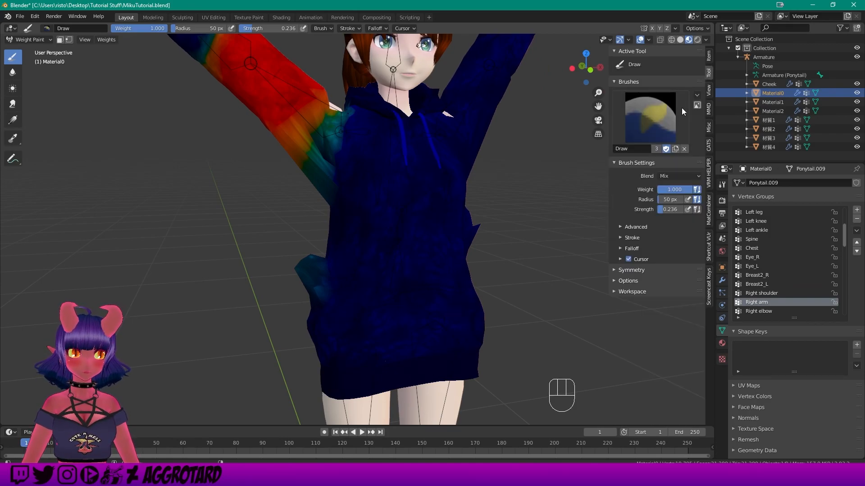
left_click(682, 176)
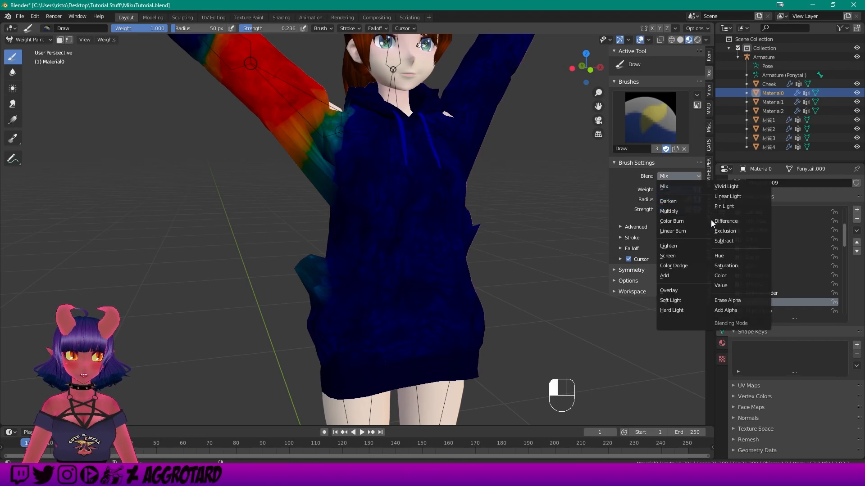
left_click(730, 241)
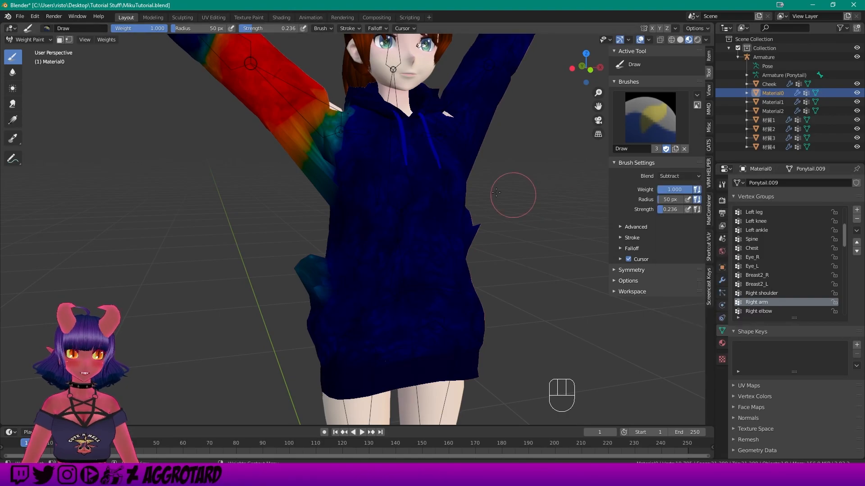
Paint away the stray Right arm weight from the bulging patch on the character's right side of the hoodie's waist.
middle_click_drag(441, 199, 457, 203)
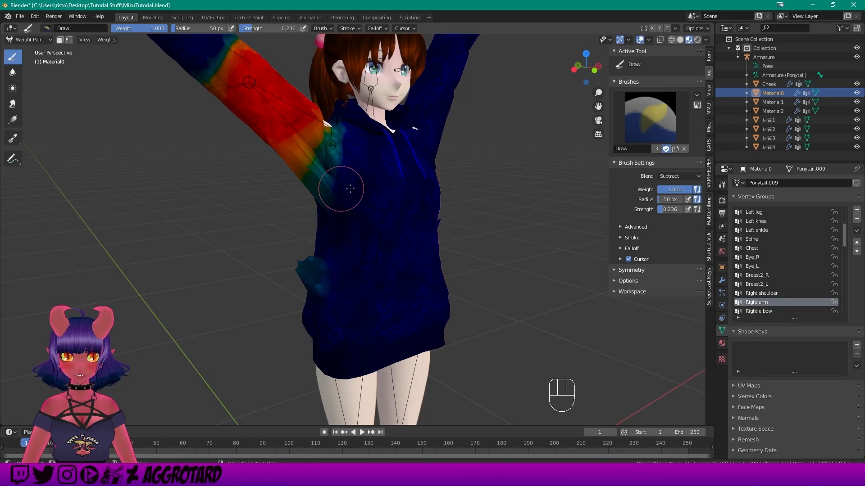
left_click(771, 306)
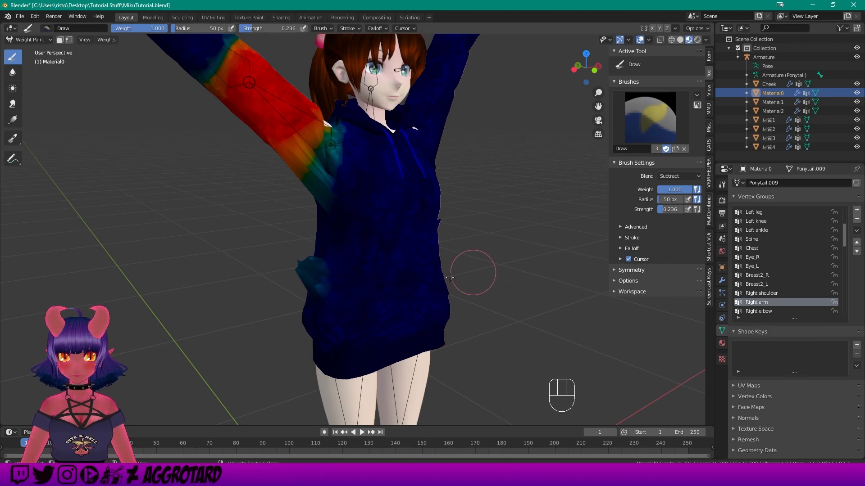
mouse_move(334, 274)
left_mouse_down()
mouse_move(299, 276)
mouse_move(309, 261)
mouse_move(328, 280)
mouse_move(301, 276)
mouse_move(332, 274)
left_mouse_up()
mouse_move(331, 274)
middle_mouse_down()
mouse_move(431, 241)
mouse_move(486, 243)
mouse_move(433, 247)
mouse_move(440, 249)
middle_mouse_up()
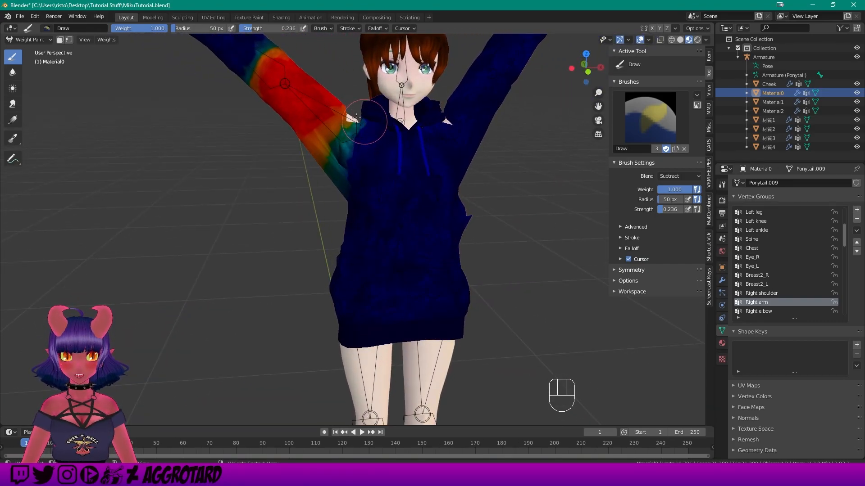
Inspect the opposite side of the hoodie and make Left arm the active vertex group.
mouse_move(473, 232)
middle_mouse_down()
mouse_move(445, 220)
mouse_move(458, 219)
middle_mouse_up()
middle_click_drag(513, 214, 368, 216, "shift")
scroll(405, 212, "up", 3)
middle_click_drag(439, 214, 376, 228)
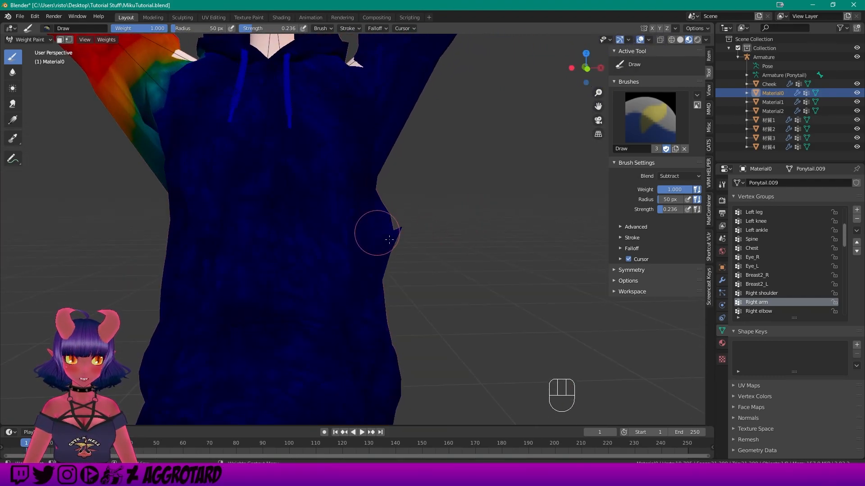
scroll(396, 236, "down", 3)
scroll(781, 297, "down", 1)
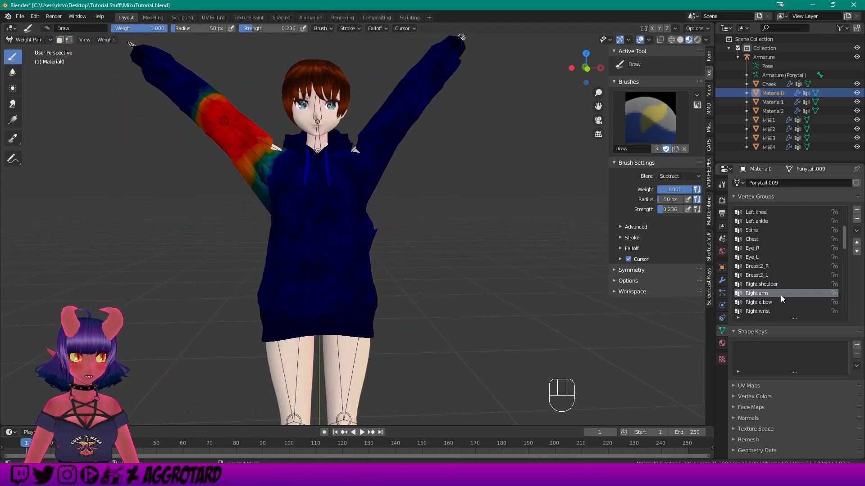
scroll(779, 296, "down", 9)
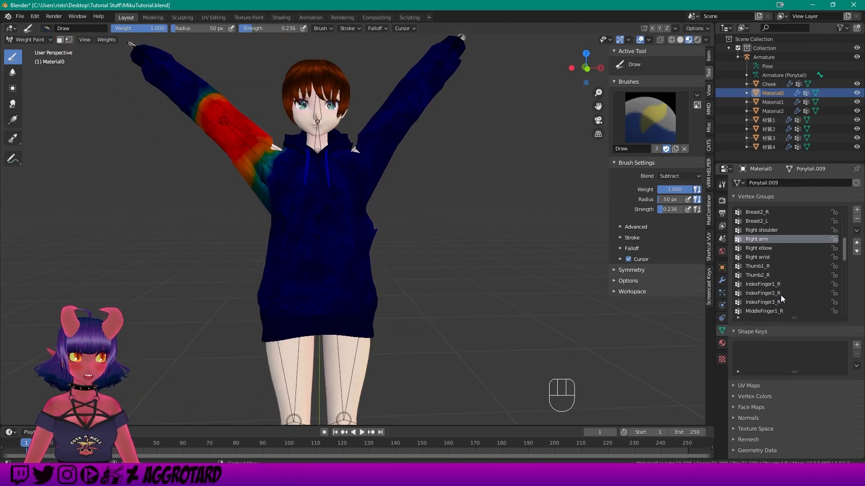
scroll(780, 295, "down", 9)
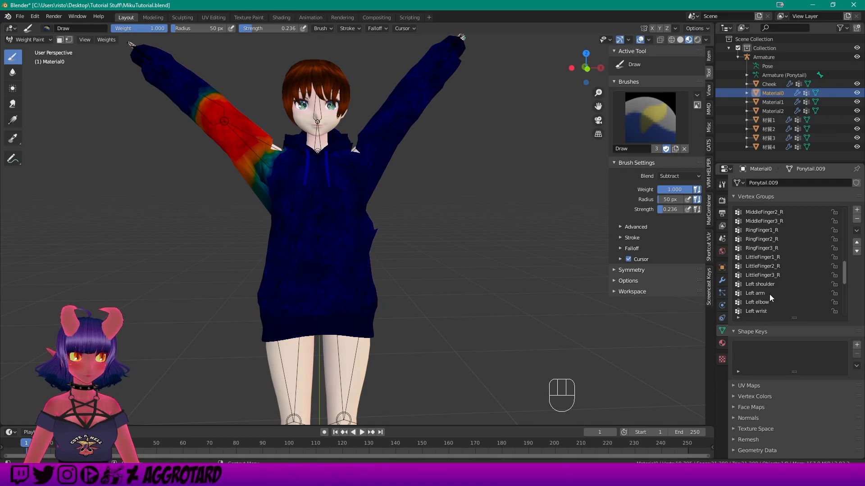
left_click(761, 293)
Subtract the stray Left arm weight from the bulging patch on the character's left side of the hoodie's waist.
scroll(443, 243, "up", 4)
mouse_move(443, 242)
middle_mouse_down()
mouse_move(358, 241)
mouse_move(443, 242)
middle_mouse_up()
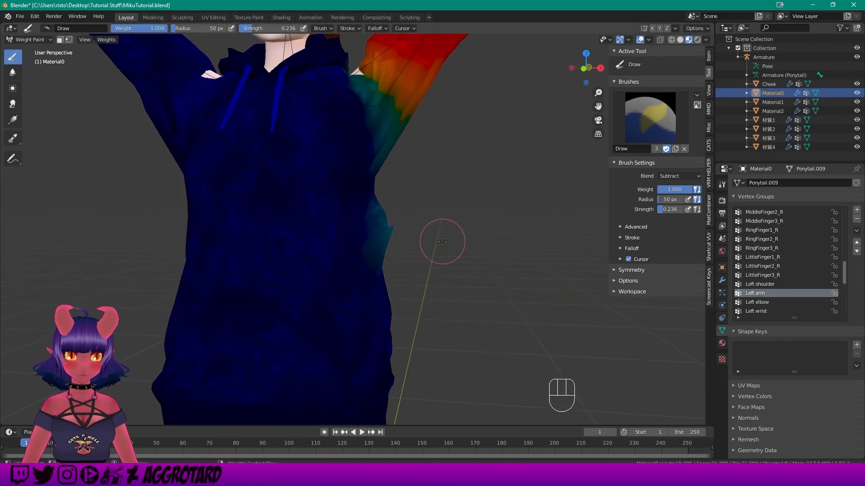
scroll(443, 242, "down", 3)
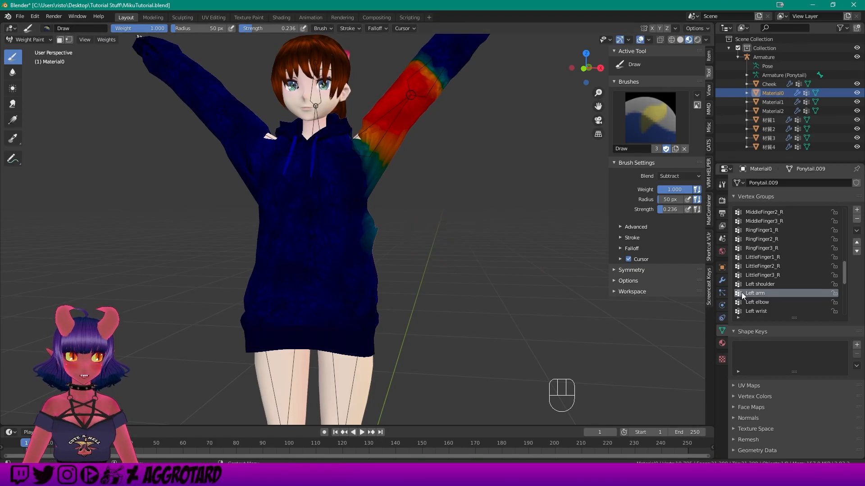
mouse_move(382, 227)
left_mouse_down()
mouse_move(371, 222)
mouse_move(372, 232)
left_mouse_up()
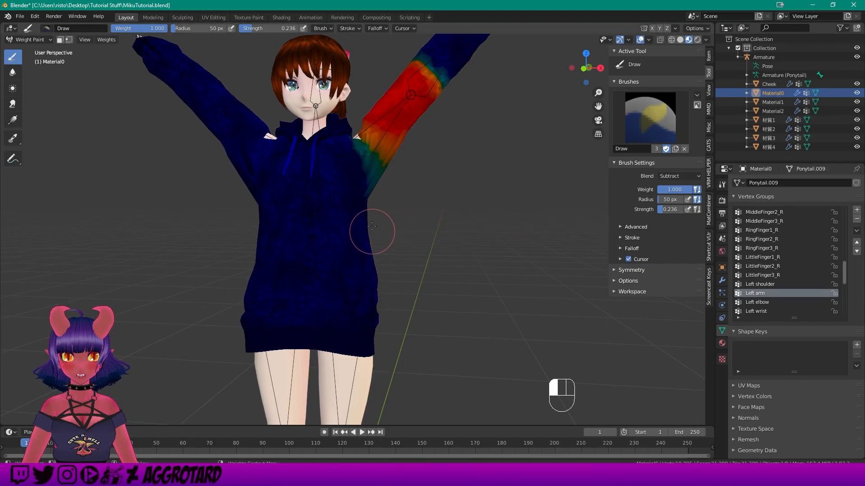
mouse_move(458, 212)
middle_mouse_down()
mouse_move(408, 210)
mouse_move(468, 223)
mouse_move(450, 216)
middle_mouse_up()
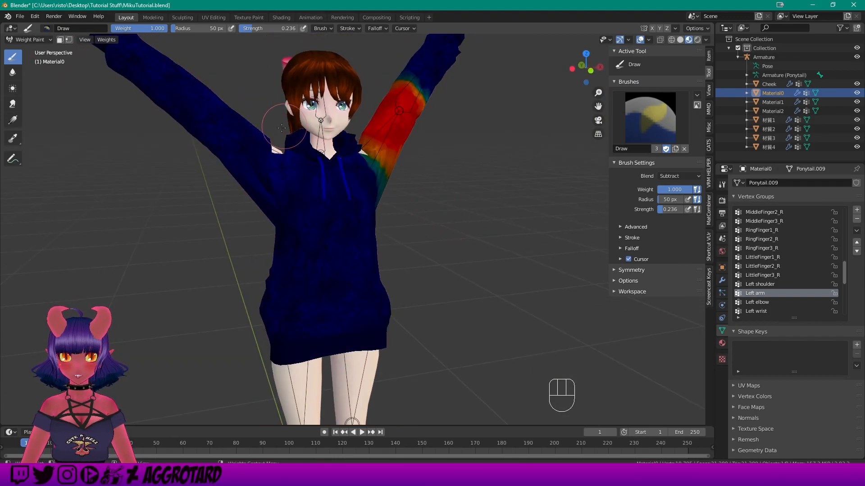
Leave Weight Paint mode, put the Armature in Pose Mode and clear its user transforms to reset the raised arms.
left_click(27, 39)
left_click(29, 53)
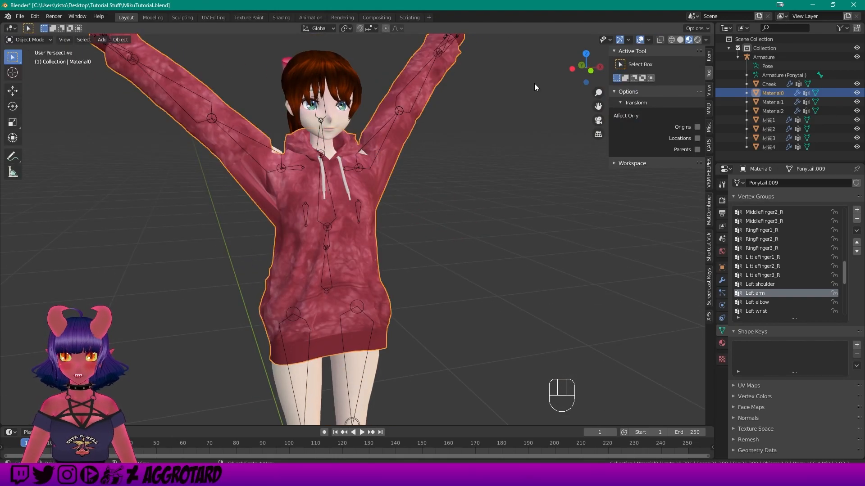
left_click(450, 47)
left_click(33, 40)
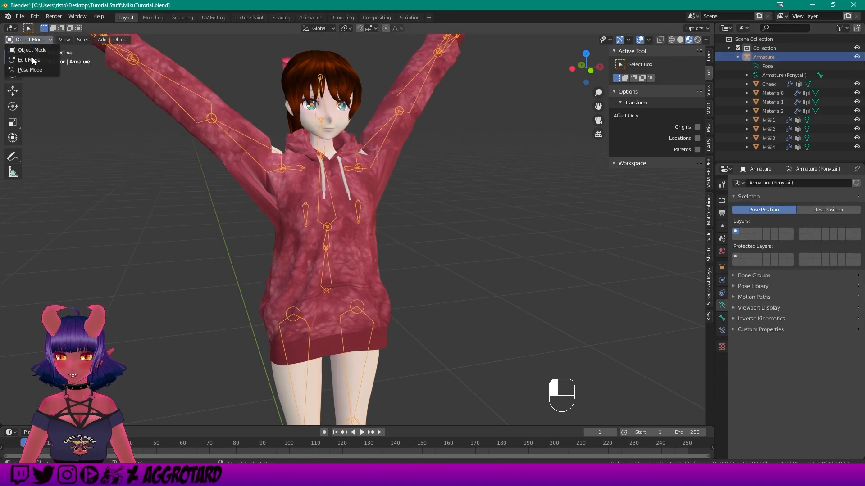
left_click(30, 69)
right_click(271, 160)
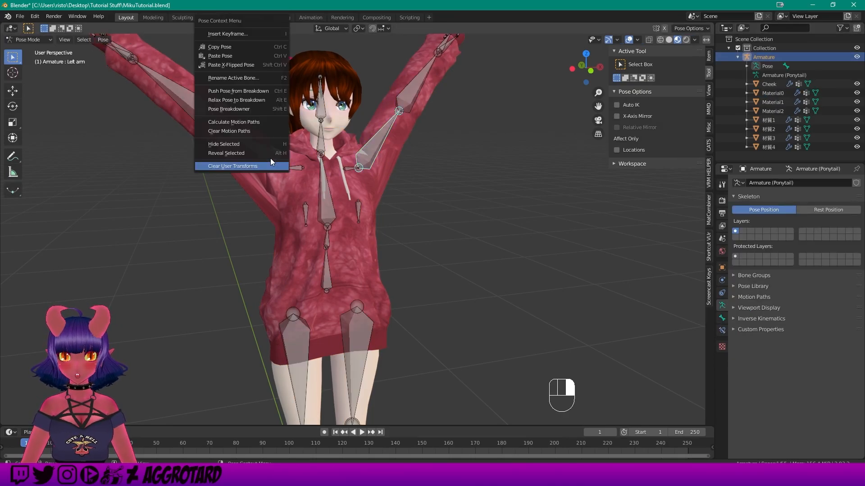
left_click(240, 166)
From the side, swing the Head bone forward and back to near upright to test how the hood follows.
middle_click_drag(239, 165, 366, 167)
scroll(316, 174, "up", 3)
middle_click_drag(365, 168, 336, 129, "shift")
scroll(311, 175, "up", 4)
scroll(304, 169, "down", 3)
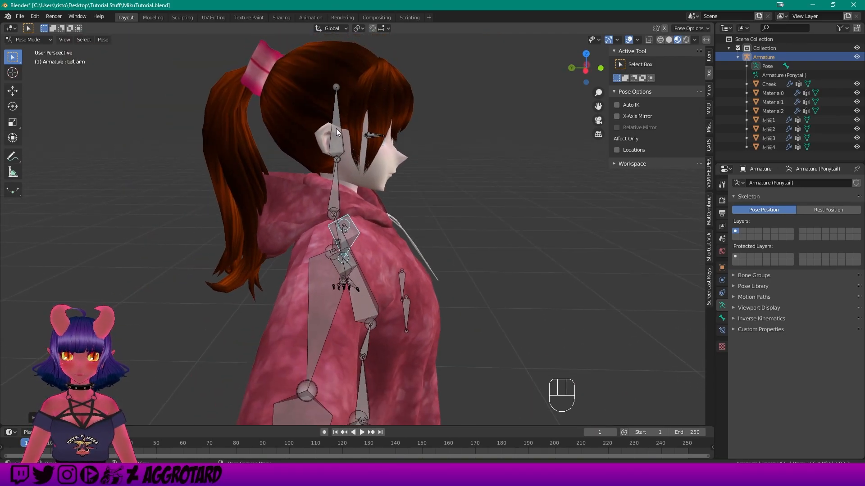
left_click(334, 122)
key("r")
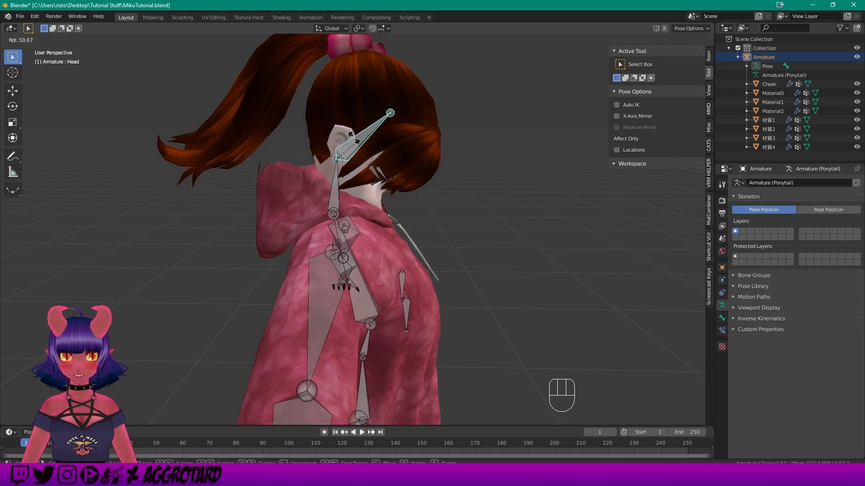
left_click(332, 127)
middle_click_drag(332, 128, 329, 129)
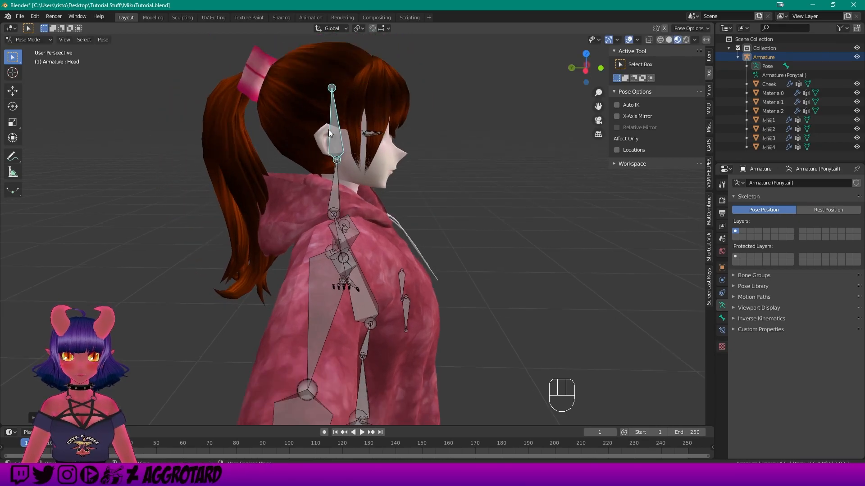
Rotate the Head bone forward by about 70°, examine how the back of the hood deforms, and return the head to upright.
key("r")
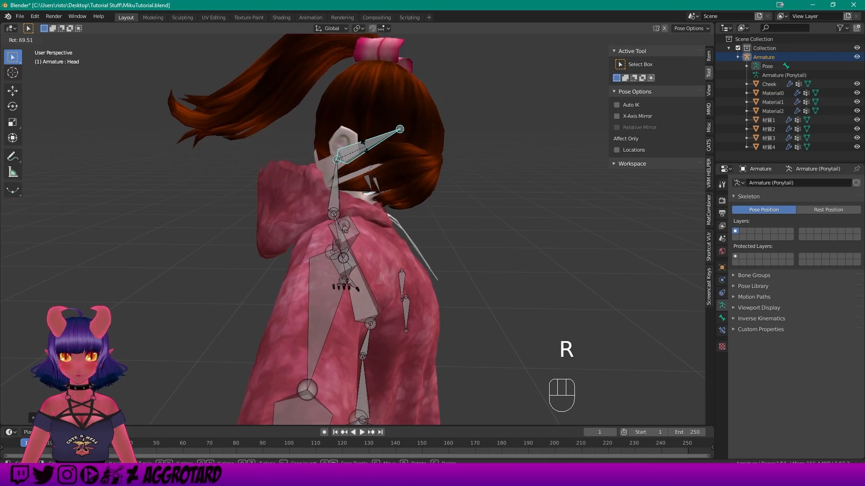
left_click(363, 147)
scroll(363, 146, "up", 3)
middle_click_drag(303, 149, 331, 180, "shift")
scroll(332, 180, "up", 2)
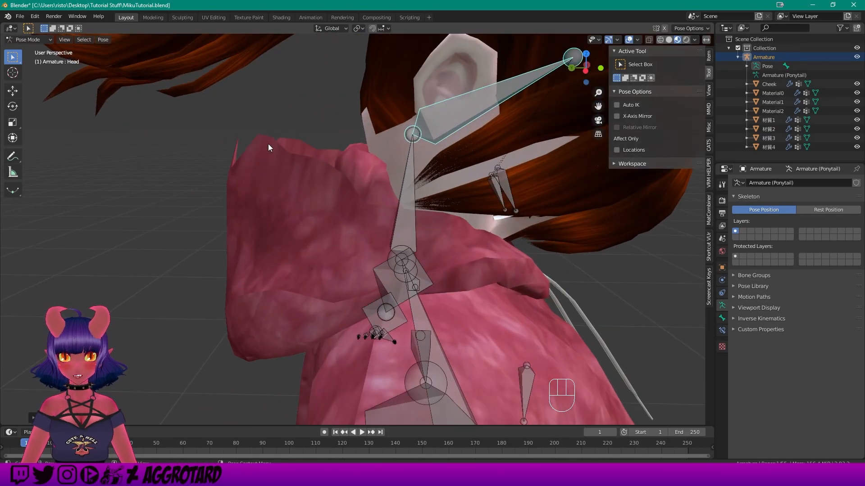
middle_click_drag(264, 153, 405, 161)
right_click(420, 165)
left_click(420, 165)
Move the Head bone up and back, stretching the neck, and try to clear the user transforms.
key("g")
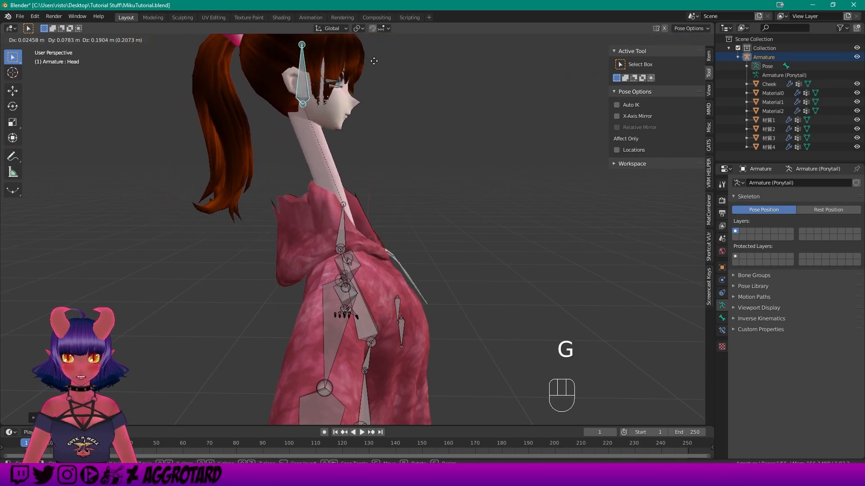
right_click(328, 54)
right_click(274, 74)
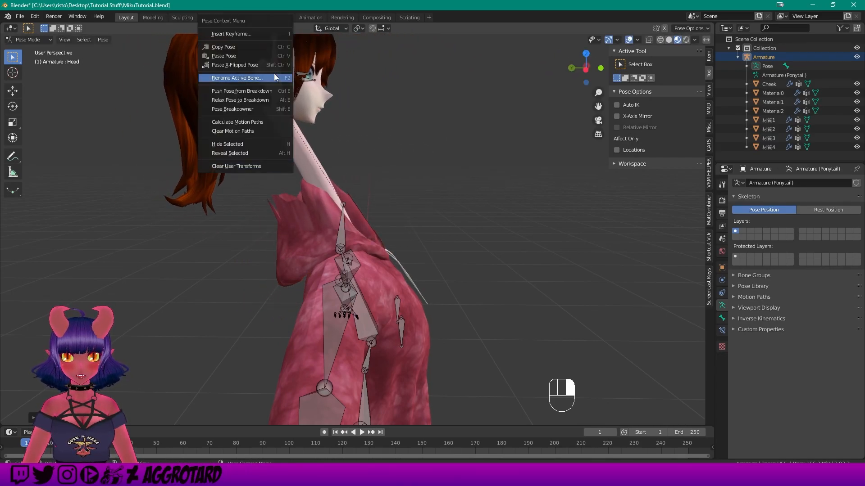
left_click(254, 167)
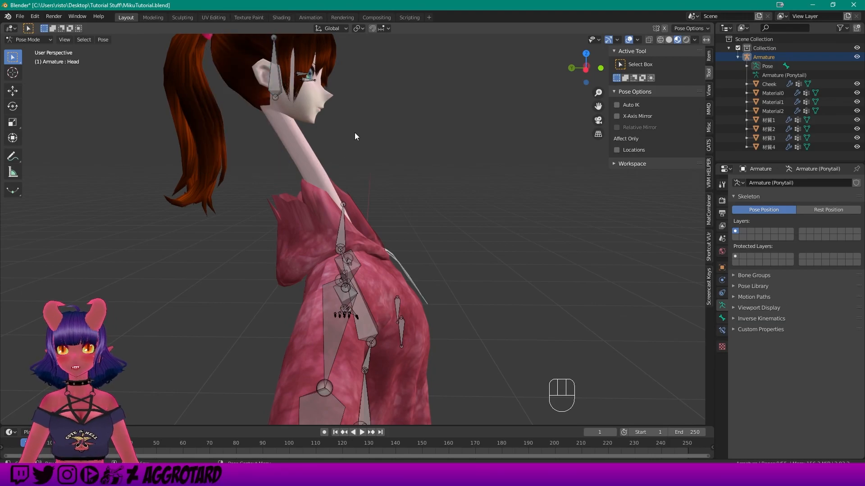
Move the Head bone forward so the head sits upright above the stretched neck.
scroll(310, 149, "up", 1)
scroll(311, 127, "down", 2)
middle_click_drag(297, 107, 302, 105)
left_click(290, 98)
key("g")
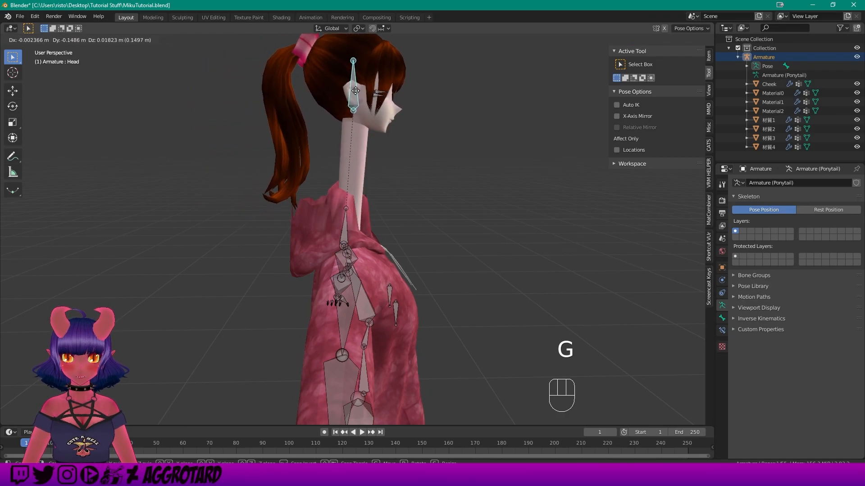
scroll(346, 90, "up", 1)
Leave Pose Mode, put the hoodie mesh Material0 in Weight Paint mode and make Head the active vertex group.
left_click(27, 39)
left_click(42, 52)
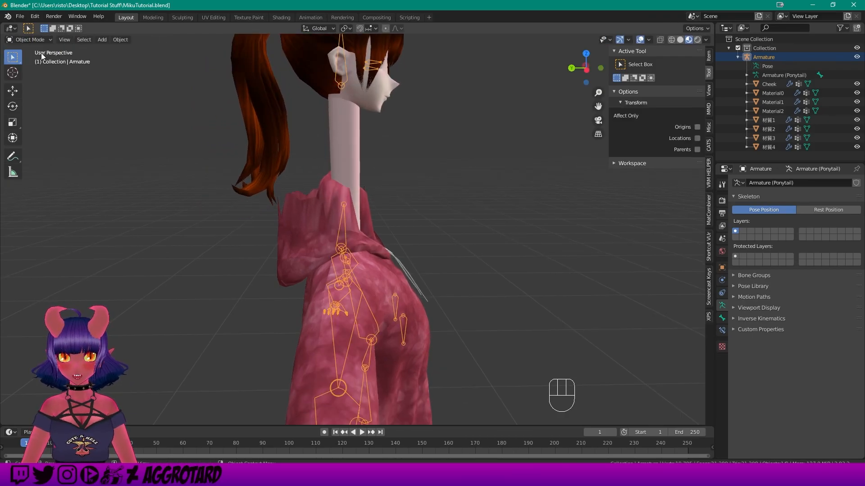
left_click(304, 221)
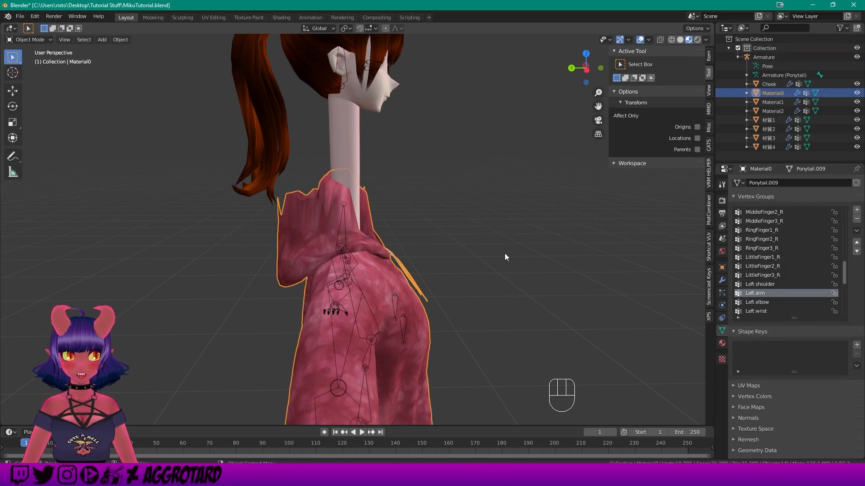
left_click(34, 40)
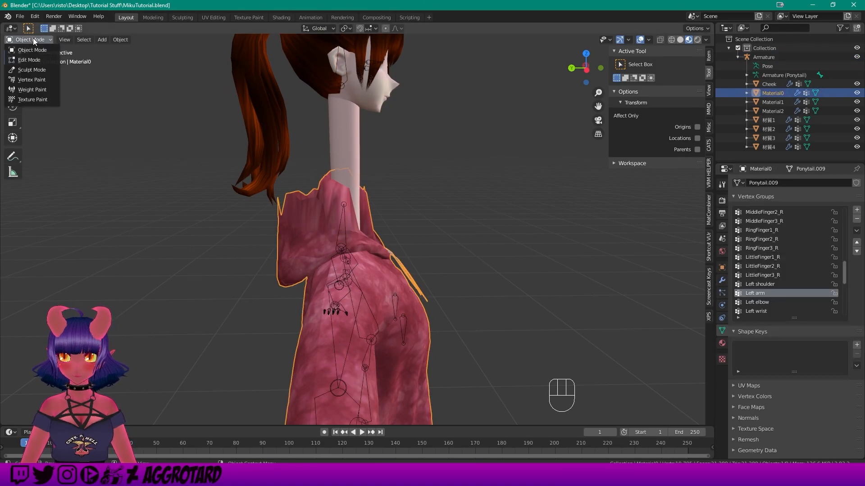
left_click(32, 89)
scroll(823, 293, "up", 1)
scroll(823, 293, "up", 20)
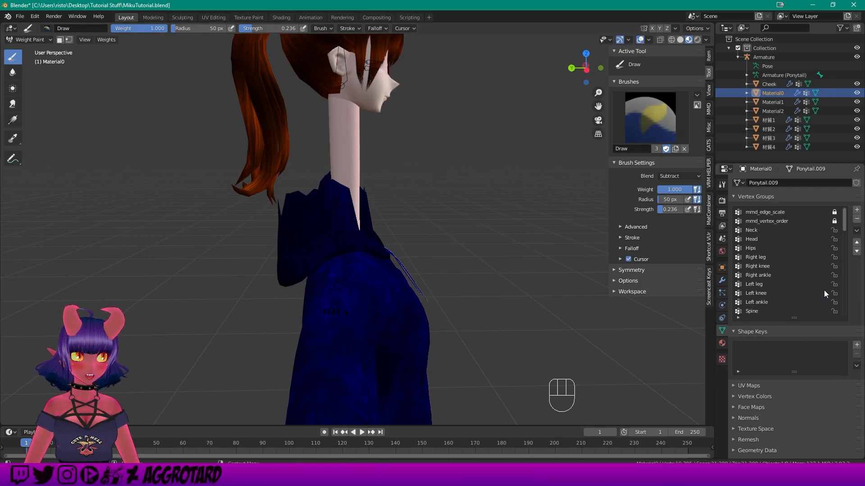
left_click(755, 239)
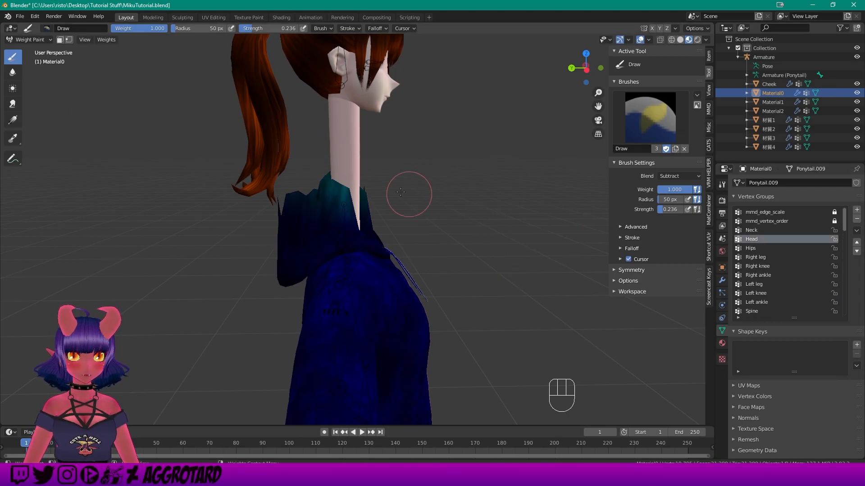
From the front, subtract Head weight from the stretched hood edge behind the neck.
scroll(411, 188, "up", 2)
middle_click_drag(411, 187, 420, 216)
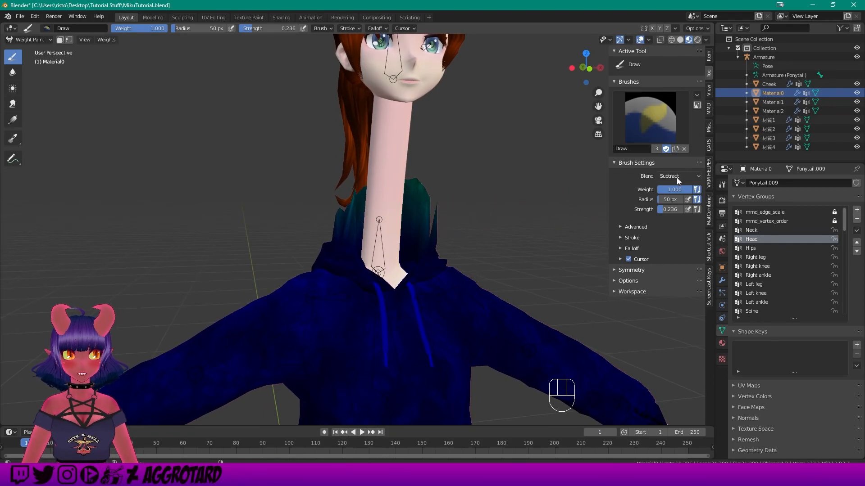
middle_click_drag(460, 222, 393, 201, "shift")
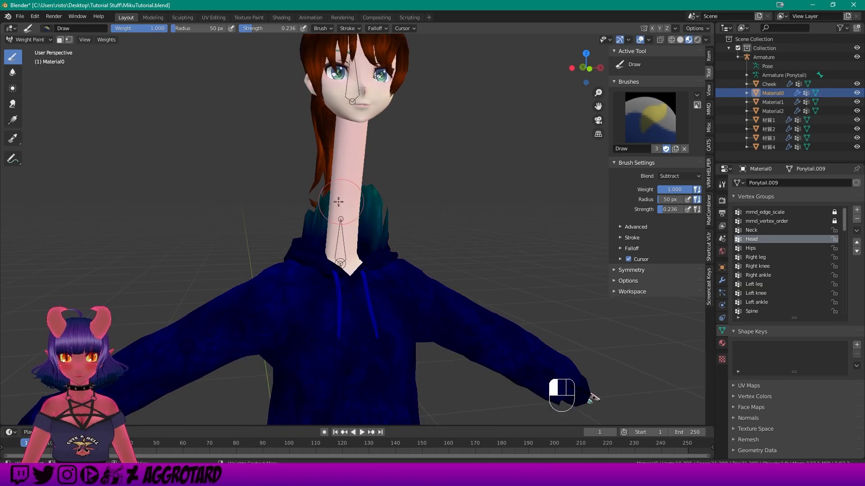
middle_click_drag(485, 190, 435, 214)
mouse_move(376, 214)
middle_mouse_down()
mouse_move(439, 208)
mouse_move(401, 196)
mouse_move(355, 205)
middle_mouse_up()
middle_click_drag(419, 210, 361, 209)
scroll(356, 209, "up", 3)
mouse_move(356, 209)
left_mouse_down()
mouse_move(310, 177)
mouse_move(251, 218)
left_mouse_up()
Subtract Head weight from the raised hood points on the character's left side and back.
mouse_move(252, 217)
middle_mouse_down()
mouse_move(290, 203)
mouse_move(365, 212)
middle_mouse_up()
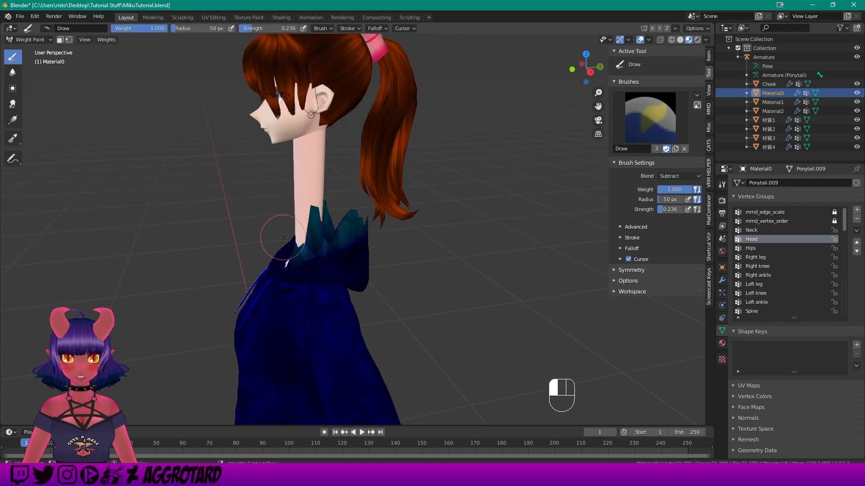
left_click_drag(286, 237, 313, 239)
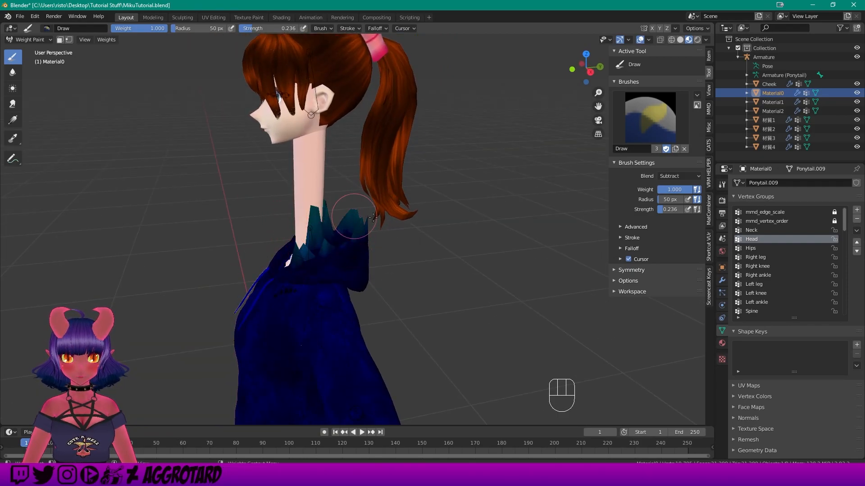
middle_click_drag(361, 216, 322, 213)
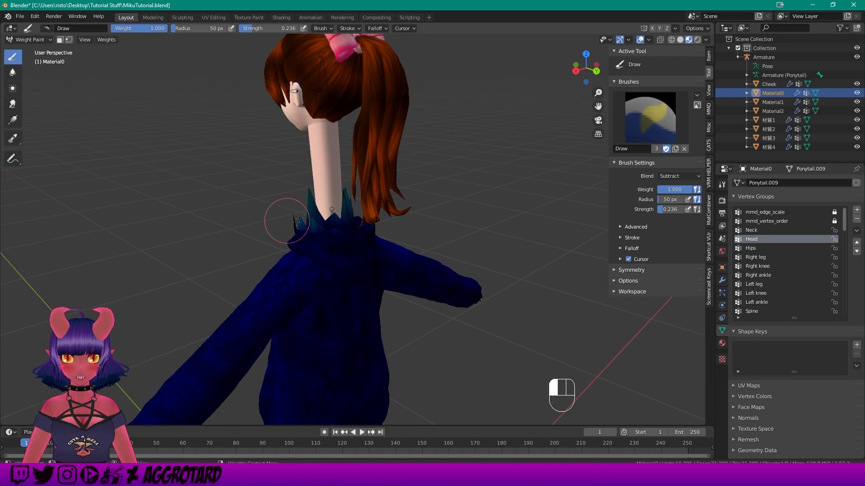
left_click_drag(288, 221, 280, 219)
scroll(279, 219, "up", 2)
middle_click_drag(283, 219, 342, 220)
scroll(360, 199, "down", 3)
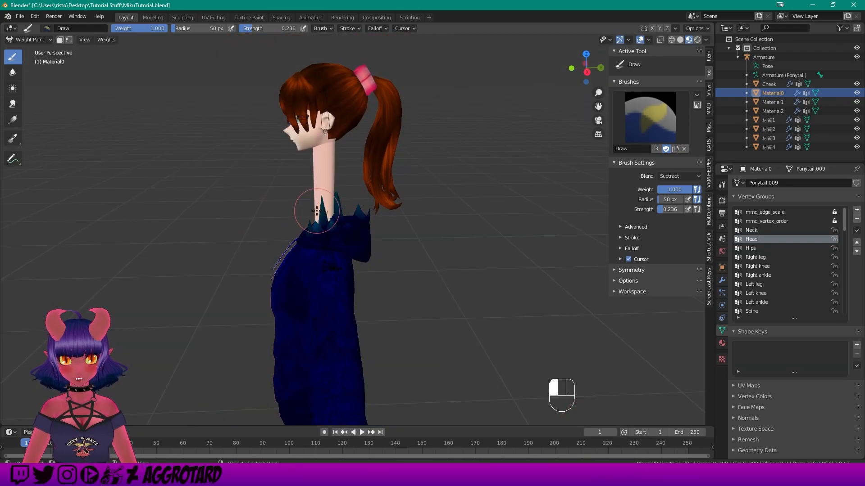
scroll(308, 212, "up", 3)
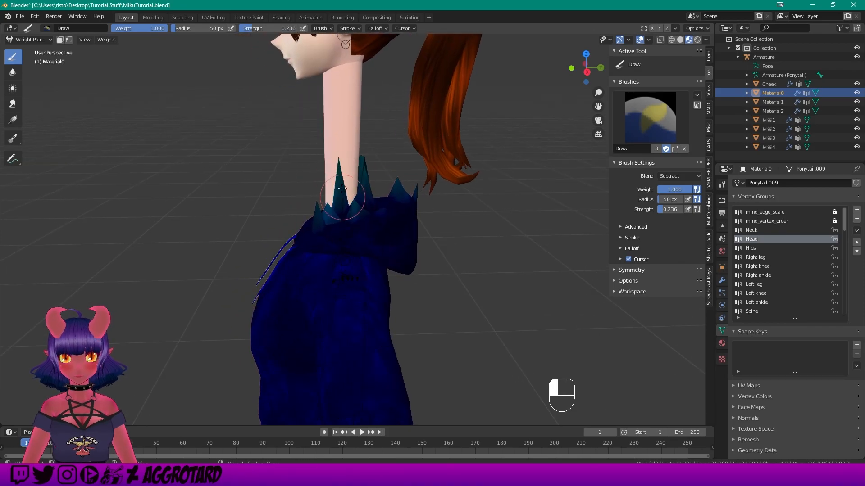
left_click_drag(332, 209, 318, 211)
Continue around the hood, subtracting Head weight from the raised points at the back on the character's right.
scroll(311, 205, "down", 2)
mouse_move(286, 191)
middle_mouse_down()
mouse_move(329, 186)
mouse_move(374, 195)
middle_mouse_up()
mouse_move(234, 194)
left_mouse_down()
mouse_move(206, 183)
mouse_move(214, 194)
left_mouse_up()
middle_click_drag(216, 194, 289, 189)
middle_click_drag(275, 195, 306, 201)
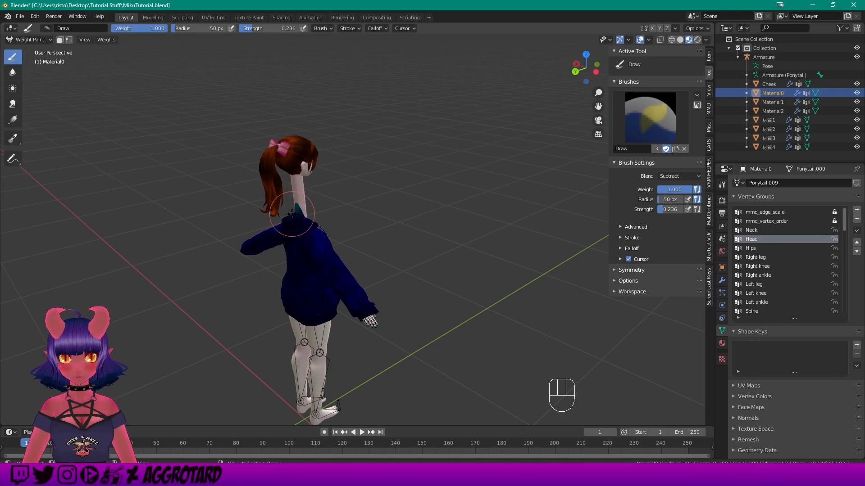
scroll(250, 197, "up", 3)
scroll(233, 191, "up", 4)
middle_click_drag(221, 174, 431, 201, "shift")
left_click_drag(402, 201, 408, 188)
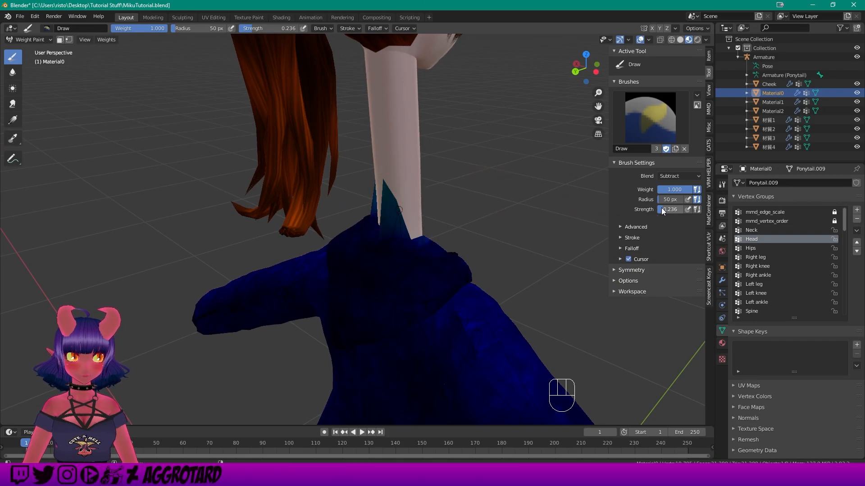
Set the brush strength to 0.869, subtract the remaining Head weight from the hood's back edge and check it from the front.
scroll(405, 211, "down", 5)
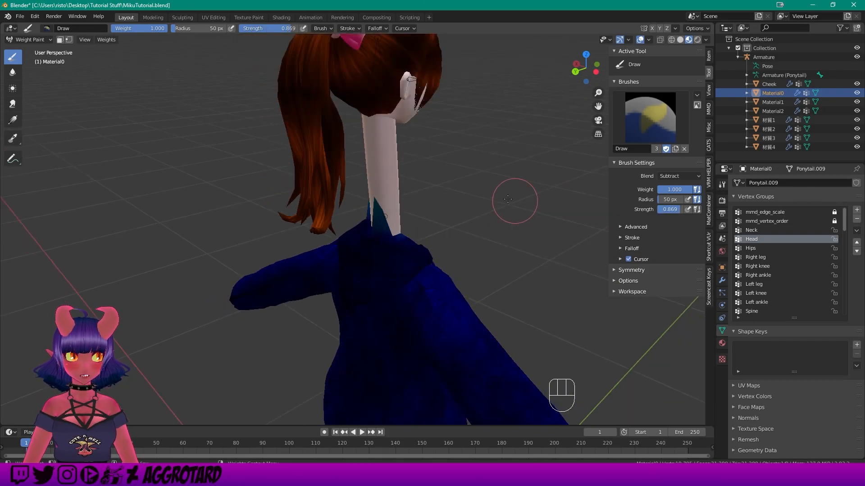
left_click_drag(361, 221, 365, 224)
middle_click_drag(366, 224, 374, 191)
left_click_drag(362, 219, 366, 219)
middle_click_drag(526, 203, 412, 224)
scroll(503, 237, "up", 2)
mouse_move(503, 237)
middle_mouse_down("shift")
mouse_move(383, 250)
mouse_move(298, 245)
mouse_move(499, 236)
middle_mouse_up("shift")
scroll(351, 227, "up", 1)
scroll(405, 234, "up", 5)
scroll(364, 268, "down", 5)
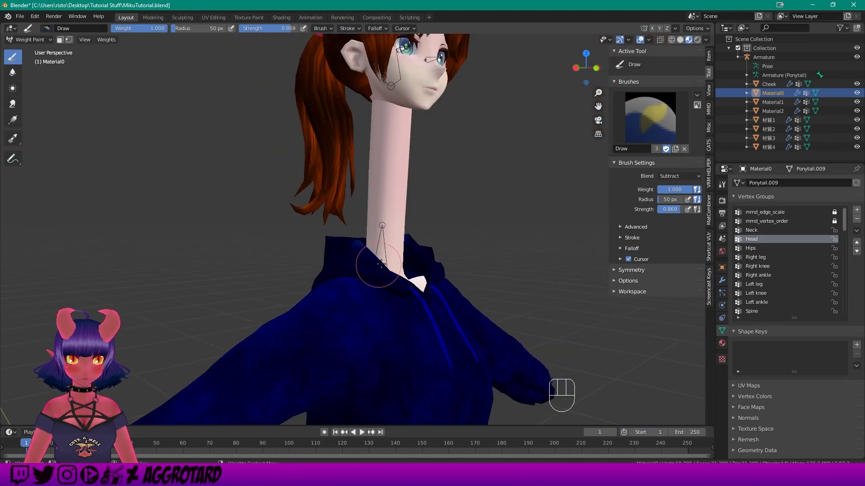
mouse_move(352, 245)
middle_mouse_down()
mouse_move(428, 212)
mouse_move(356, 210)
middle_mouse_up()
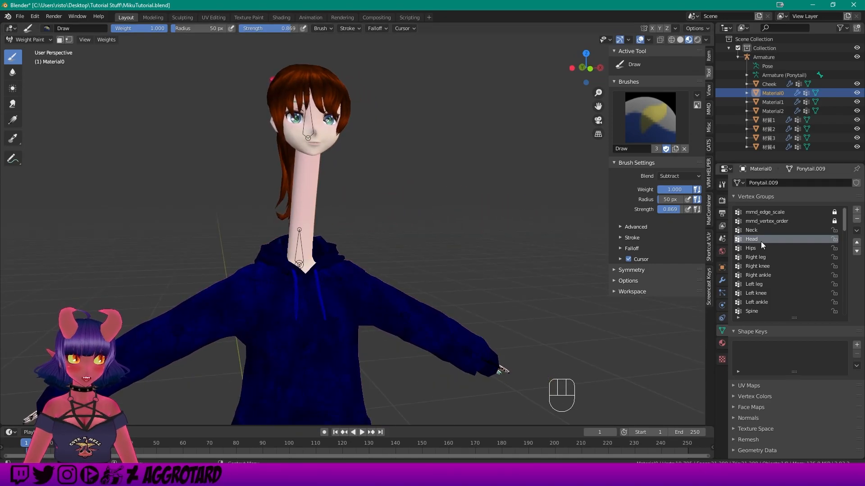
Make Neck the active vertex group and subtract its weight from the hood opening around the neck.
left_click(757, 231)
scroll(315, 241, "up", 6)
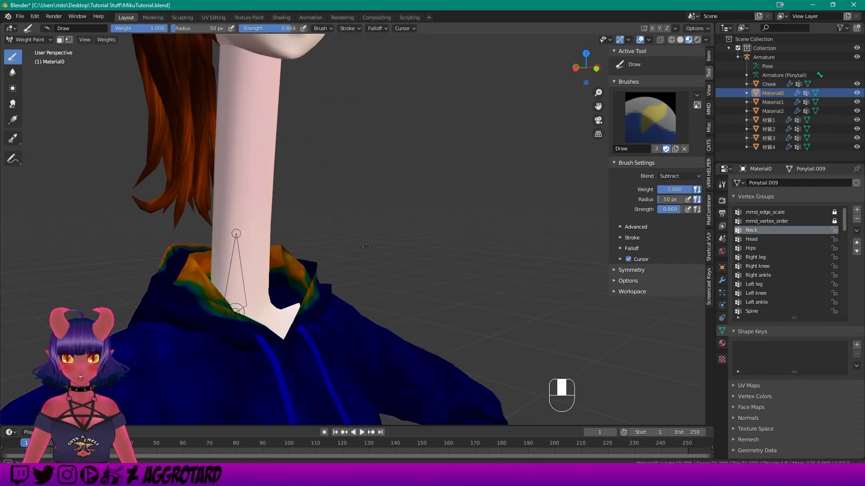
scroll(366, 247, "down", 5)
middle_click_drag(408, 250, 386, 237)
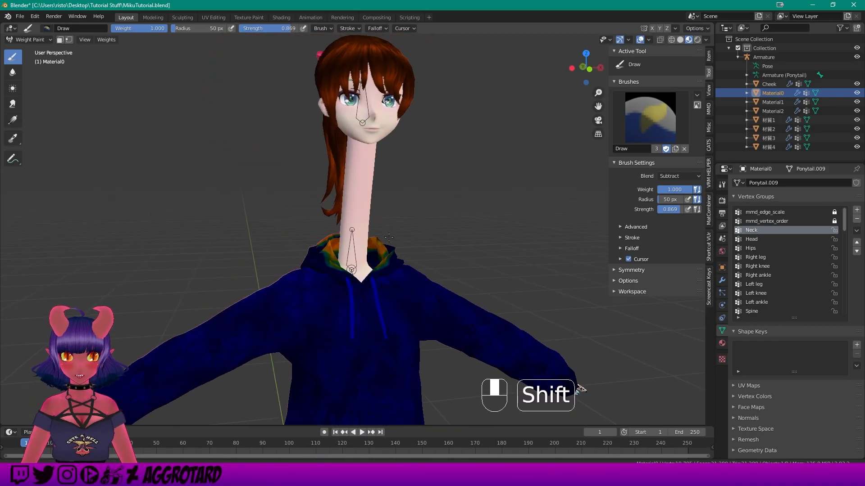
scroll(386, 237, "up", 1)
mouse_move(428, 247)
left_mouse_down()
mouse_move(338, 270)
mouse_move(327, 235)
mouse_move(355, 237)
left_mouse_up()
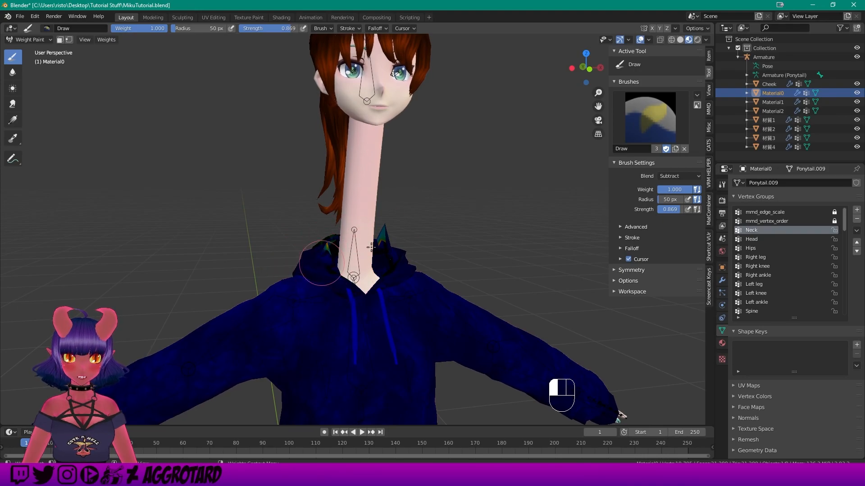
scroll(285, 247, "up", 2)
middle_click_drag(285, 247, 316, 256)
scroll(296, 279, "down", 2)
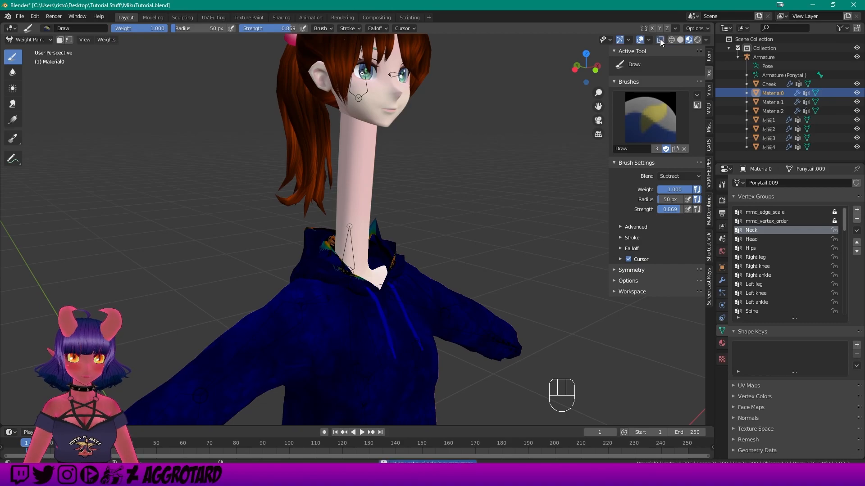
Switch the viewport to Solid shading with X-Ray enabled to expose the hidden Neck weight inside the hood.
left_click(671, 39)
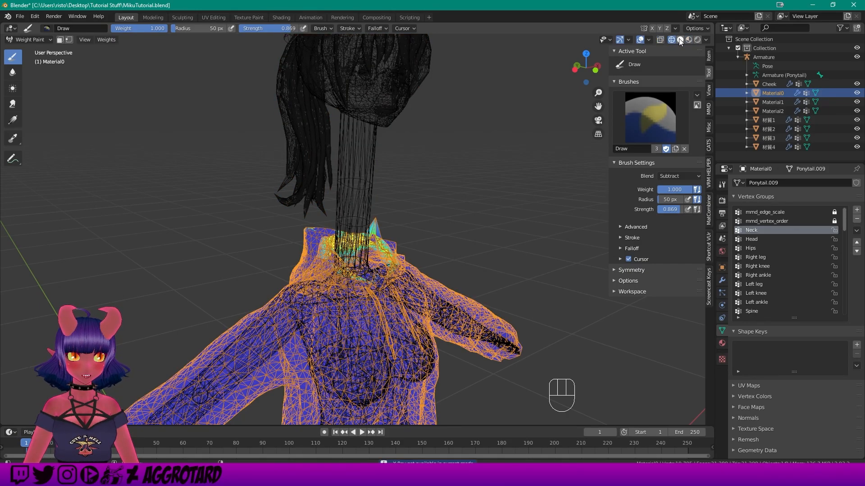
left_click(680, 39)
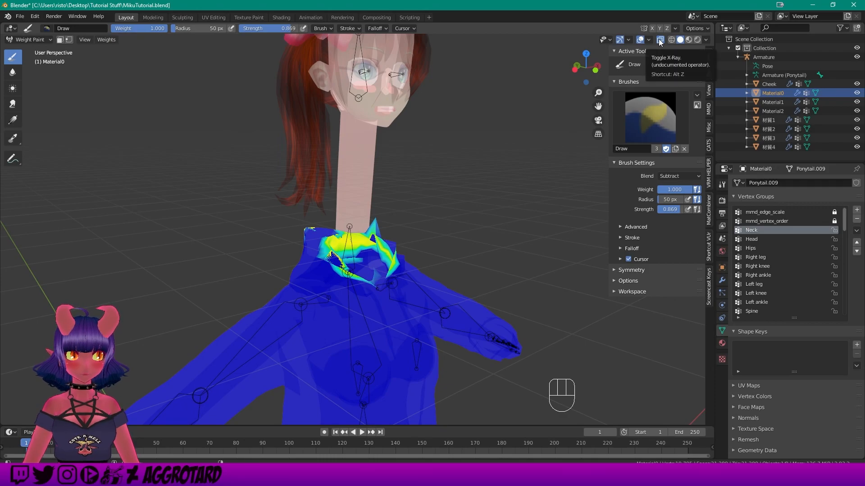
middle_click_drag(325, 240, 354, 267)
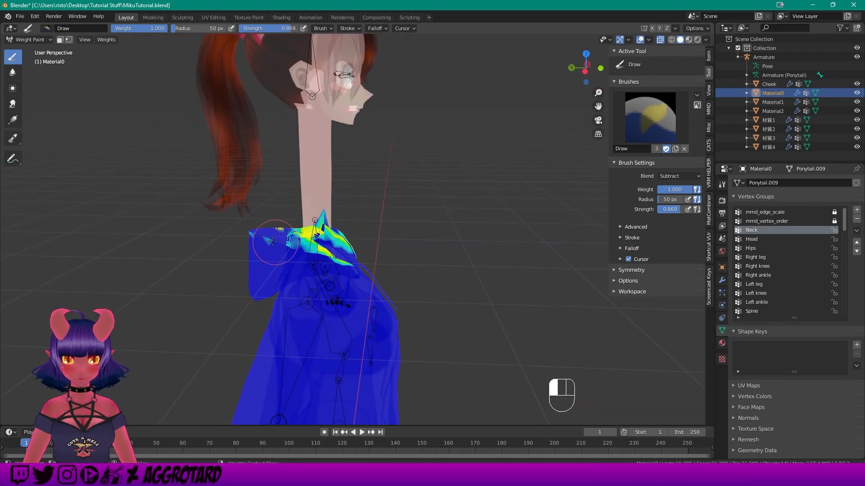
Try to subtract Neck weight inside the hood in the see-through view and inspect the remaining patches from the side.
scroll(250, 240, "up", 3)
mouse_move(250, 240)
middle_mouse_down("shift")
mouse_move(314, 215)
mouse_move(322, 247)
middle_mouse_up("shift")
left_click(311, 217)
scroll(331, 247, "down", 3)
scroll(370, 227, "down", 3)
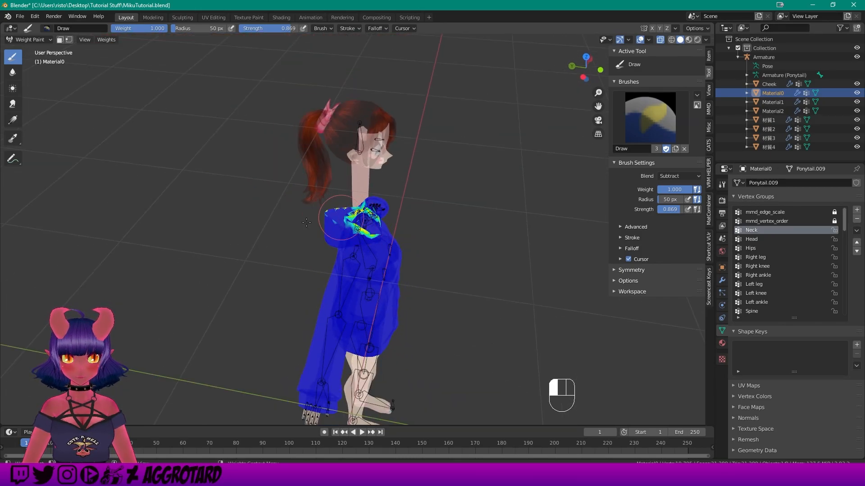
scroll(335, 217, "up", 2)
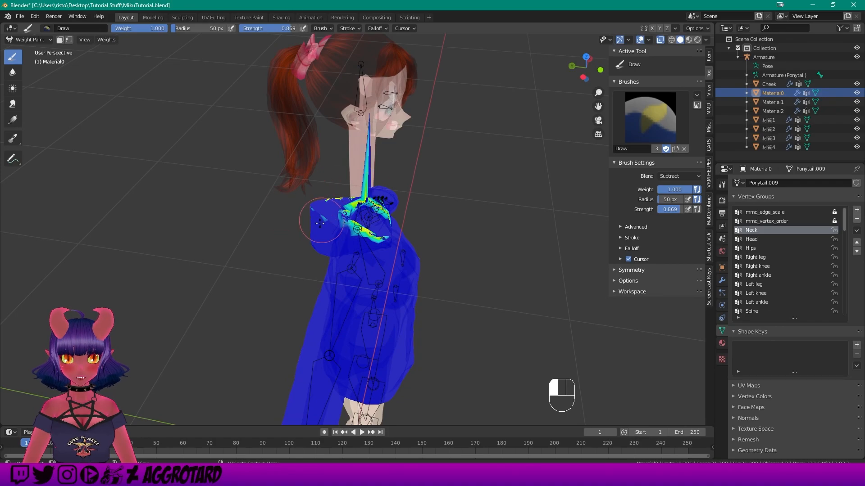
scroll(321, 219, "down", 3)
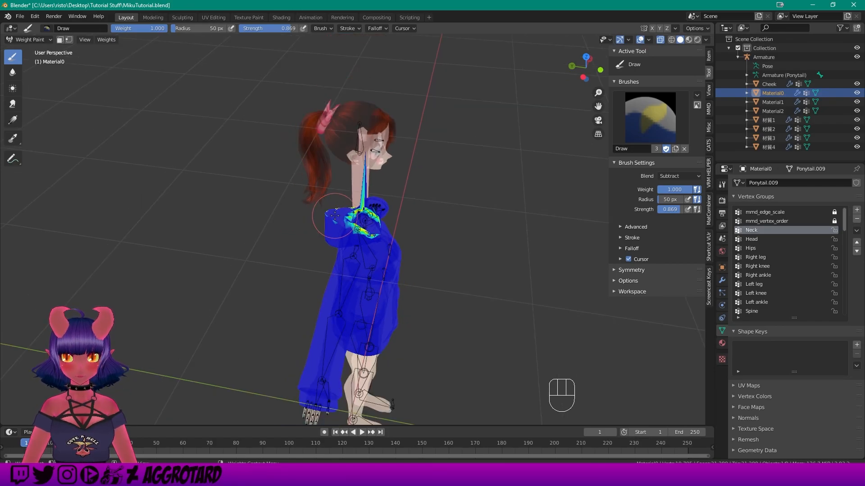
scroll(322, 218, "up", 5)
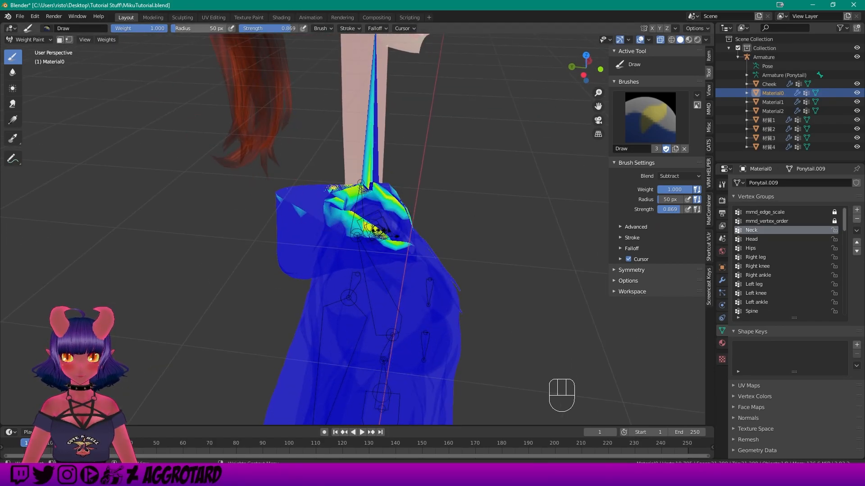
scroll(352, 198, "down", 2)
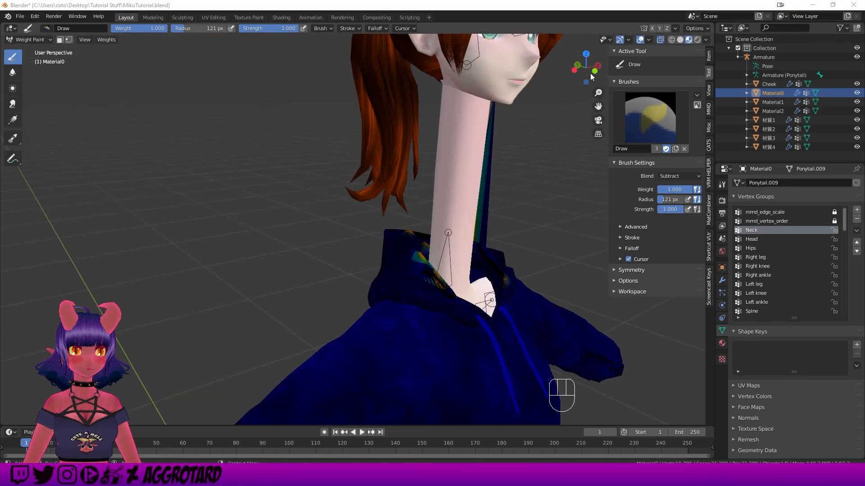
Turn off Front Faces Only for the Draw brush and set its falloff shape to Projected.
mouse_move(484, 230)
middle_mouse_down()
mouse_move(534, 227)
mouse_move(407, 224)
middle_mouse_up()
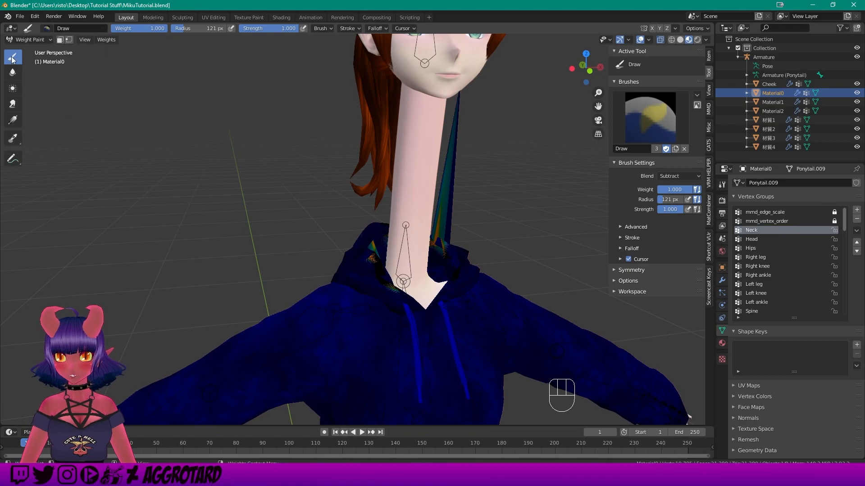
left_click(325, 29)
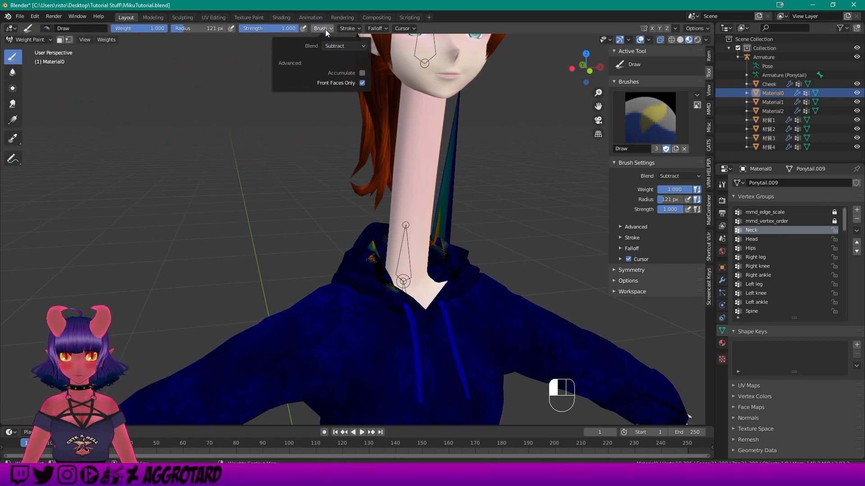
left_click(362, 83)
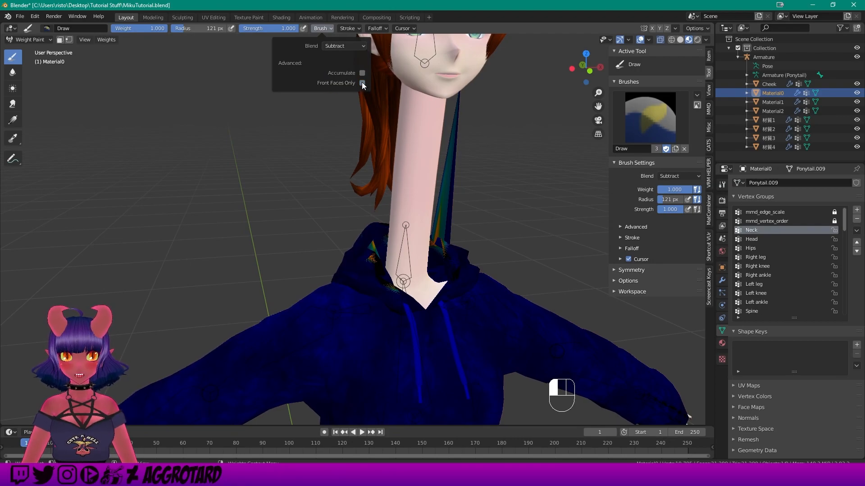
mouse_move(378, 30)
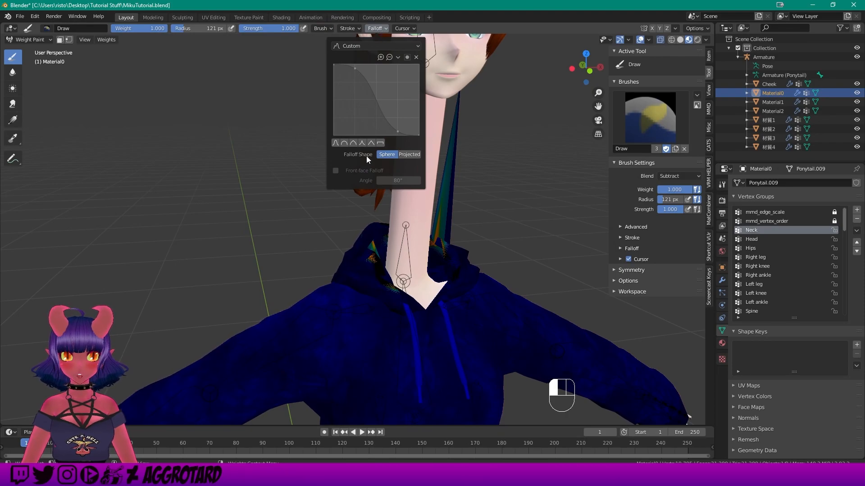
left_click(411, 155)
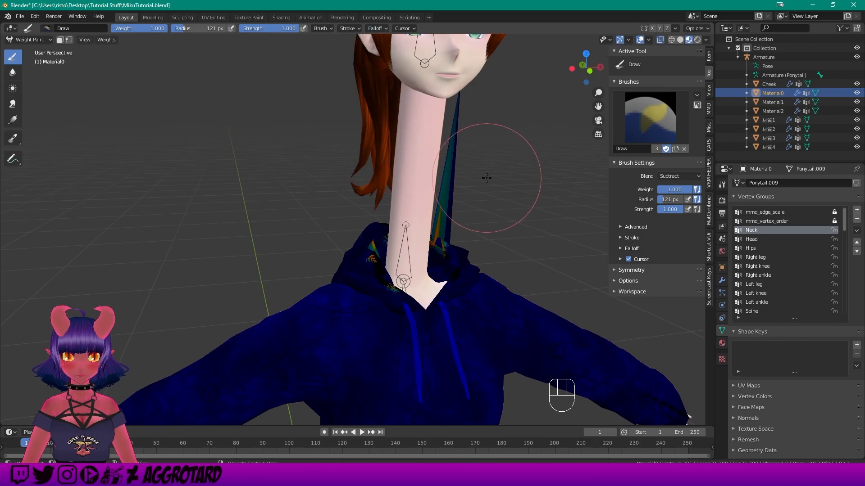
Subtract the Neck weight through the mesh, covering the stretched spikes behind the neck and the hood opening.
scroll(487, 176, "down", 1)
mouse_move(486, 176)
middle_mouse_down()
mouse_move(451, 173)
mouse_move(493, 170)
mouse_move(306, 154)
mouse_move(392, 162)
mouse_move(406, 188)
mouse_move(440, 181)
middle_mouse_up()
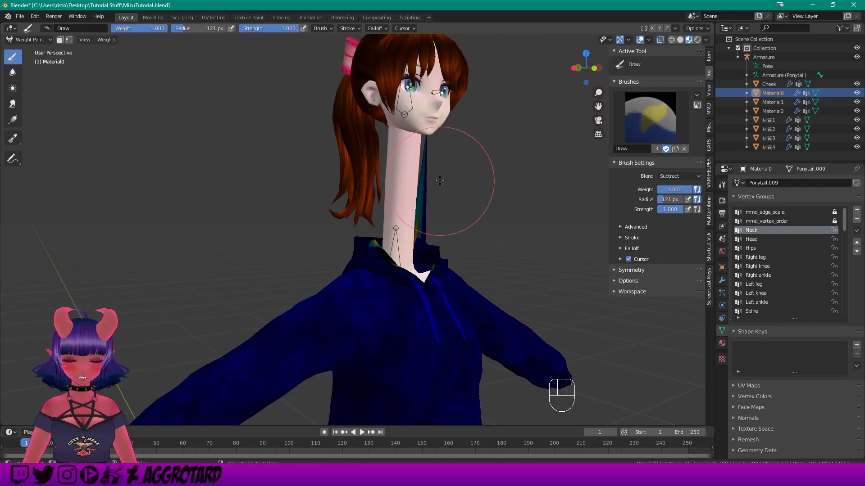
mouse_move(512, 154)
middle_mouse_down()
mouse_move(365, 157)
mouse_move(502, 163)
middle_mouse_up()
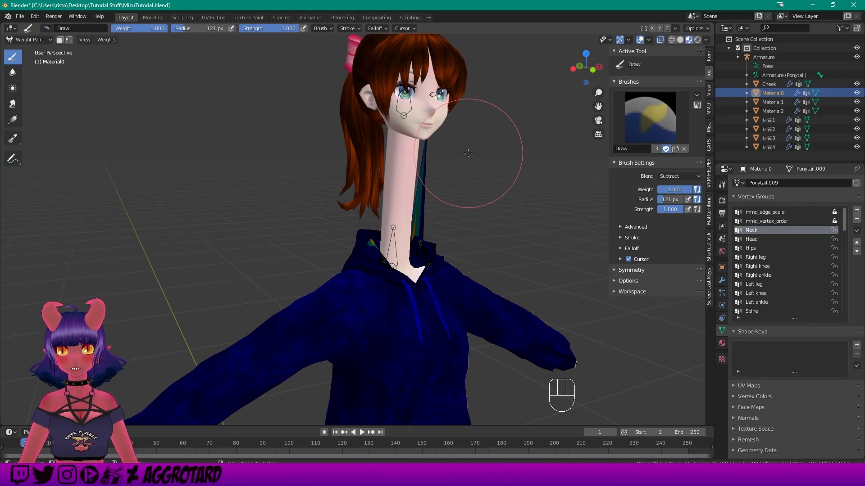
mouse_move(450, 162)
left_mouse_down()
mouse_move(424, 177)
mouse_move(395, 250)
mouse_move(395, 140)
left_mouse_up()
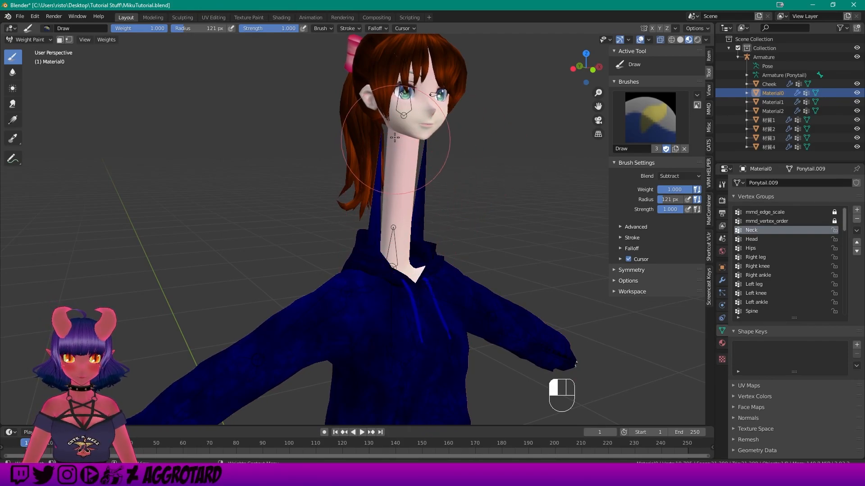
left_click_drag(385, 255, 398, 245)
scroll(446, 194, "up", 2)
middle_click_drag(435, 193, 473, 191)
middle_click_drag(383, 126, 477, 183)
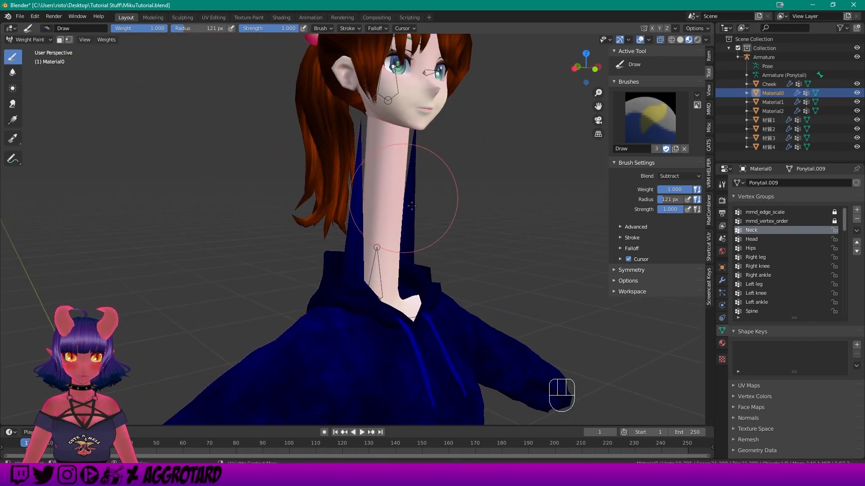
Make Head the active vertex group, subtract its weight from the spikes behind the neck, and compare with the Neck group.
left_click(751, 239)
scroll(398, 149, "down", 2)
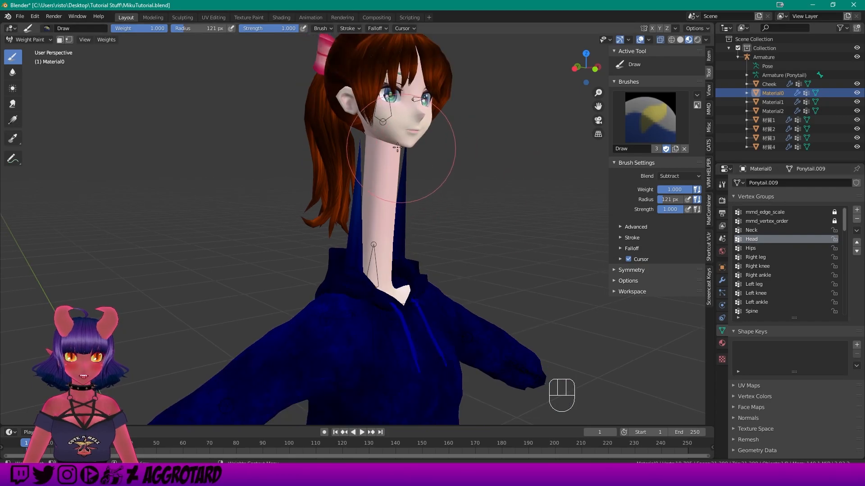
mouse_move(352, 189)
middle_mouse_down()
mouse_move(323, 194)
mouse_move(473, 193)
middle_mouse_up()
left_click(751, 230)
left_click(756, 240)
Leave weight painting, select the armature in Pose Mode, and return the Head bone to its rest position.
left_click(27, 40)
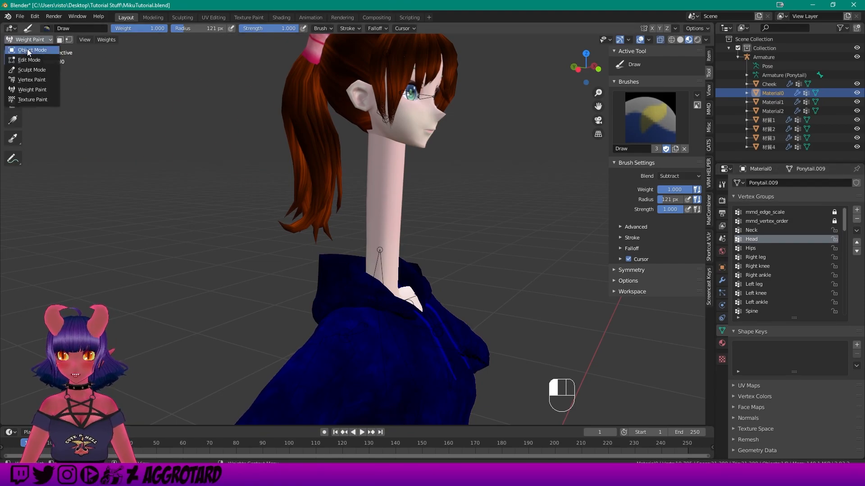
left_click(809, 59)
left_click(23, 40)
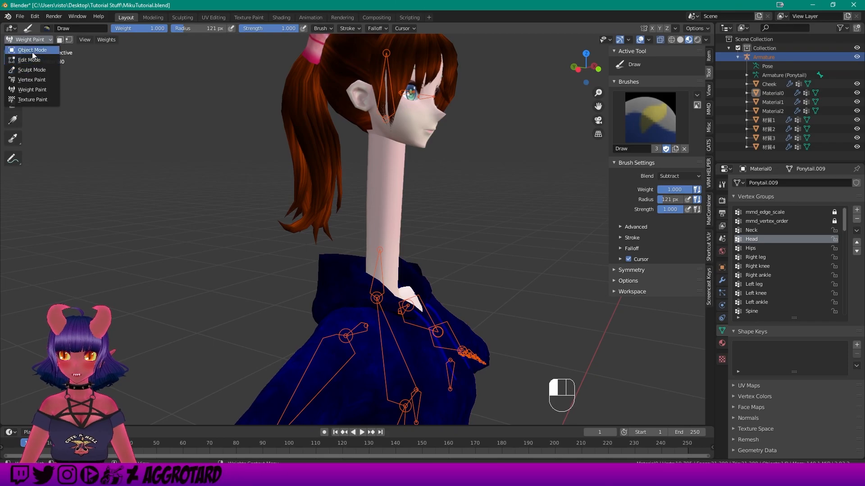
left_click(33, 51)
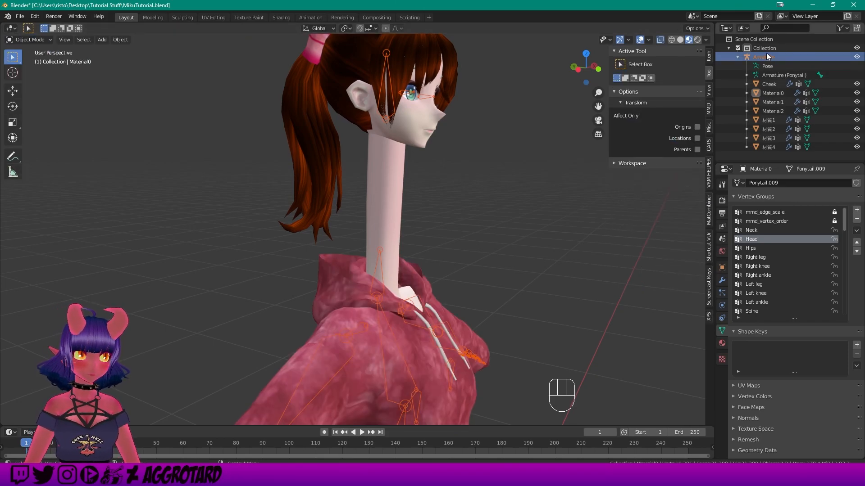
left_click(32, 48)
left_click(27, 42)
left_click(806, 56)
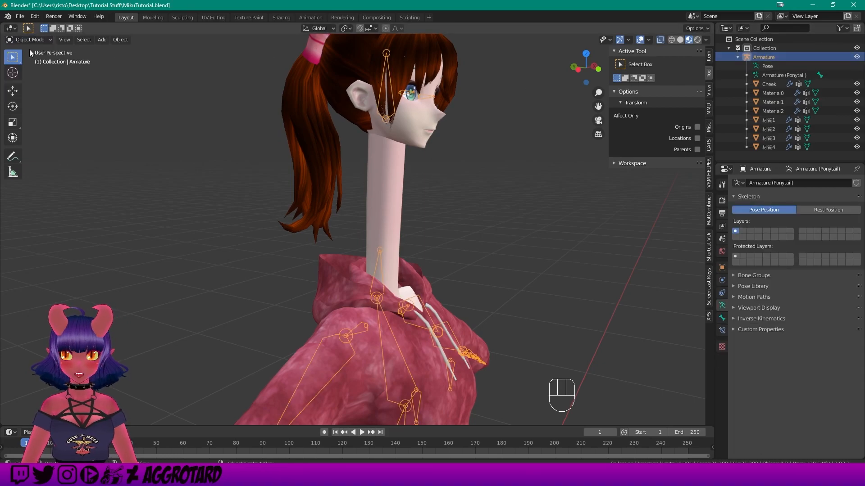
left_click(30, 70)
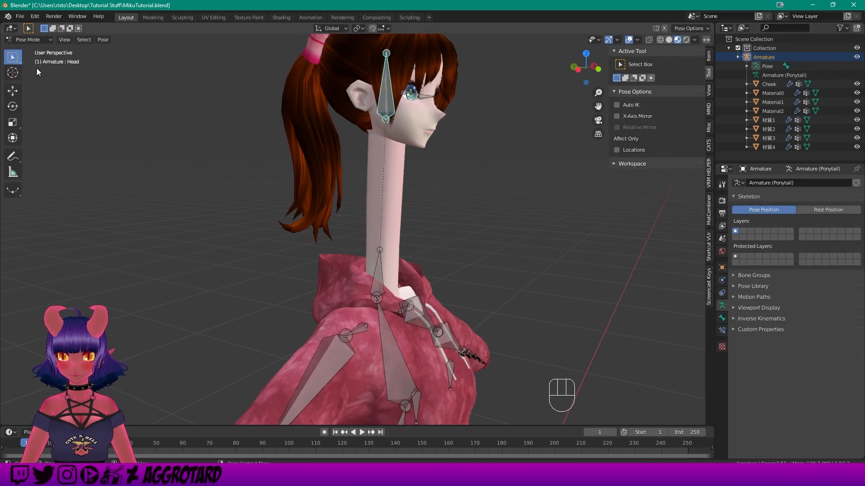
right_click(382, 99)
left_click(333, 167)
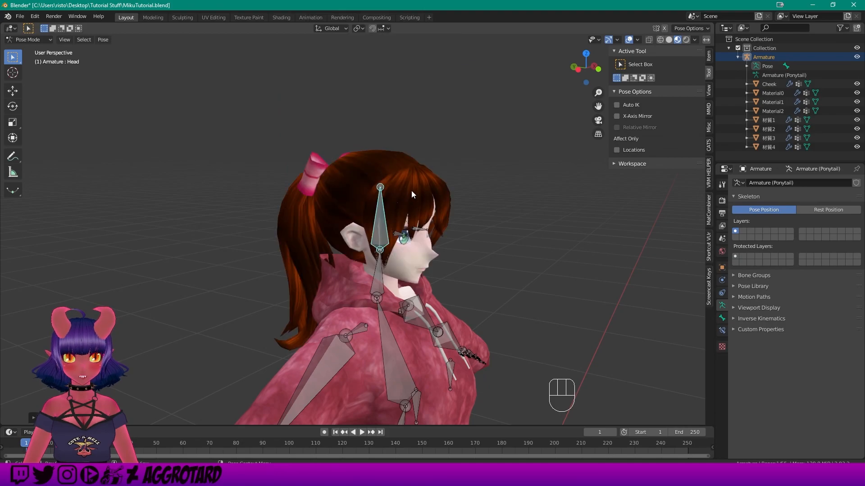
Test-rotate the Head bone and the Neck bone to check the hood from the side, undoing each rotation.
middle_click_drag(410, 190, 444, 180)
key("r")
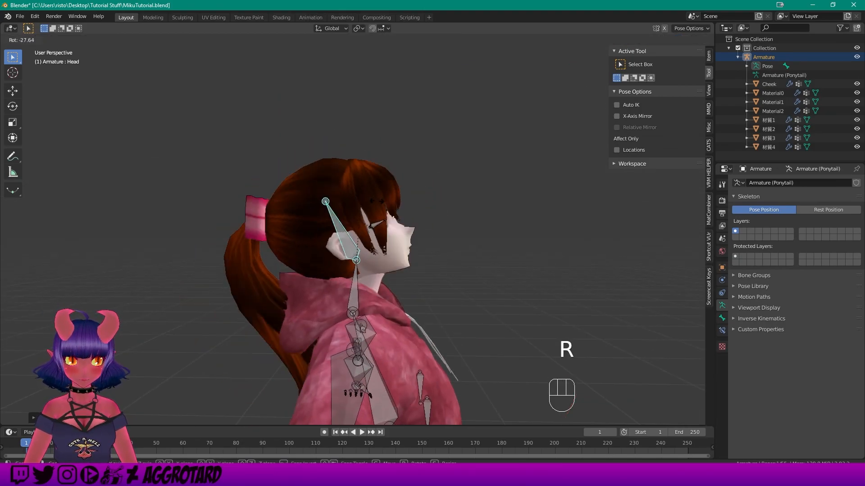
left_click(411, 238)
key("ctrl+z")
left_click(358, 276)
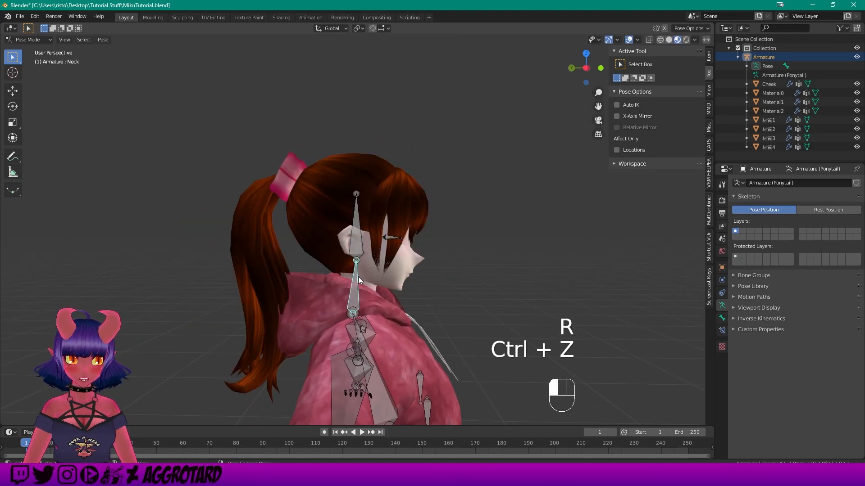
left_click(355, 260)
left_click(356, 278)
key("r")
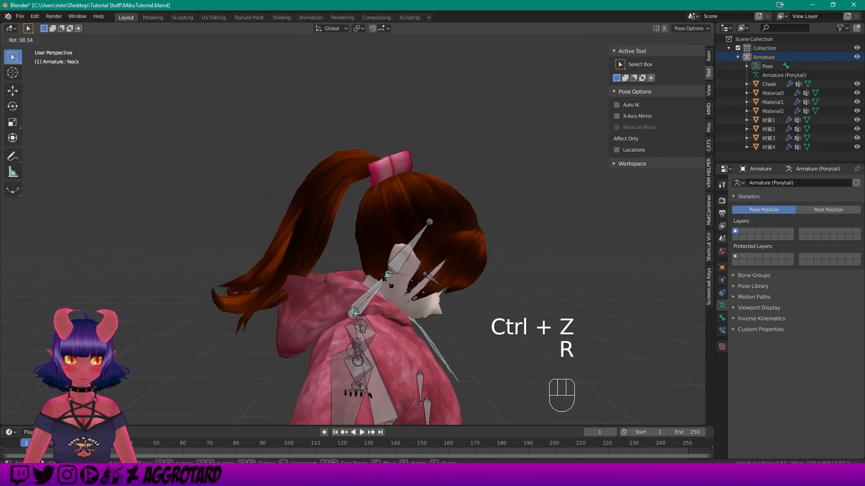
left_click(443, 262)
key("ctrl+z")
Test-rotate the Right arm and Left arm bones to check the sleeves, undoing each rotation.
middle_click_drag(443, 262, 338, 253)
left_click(419, 350)
key("r")
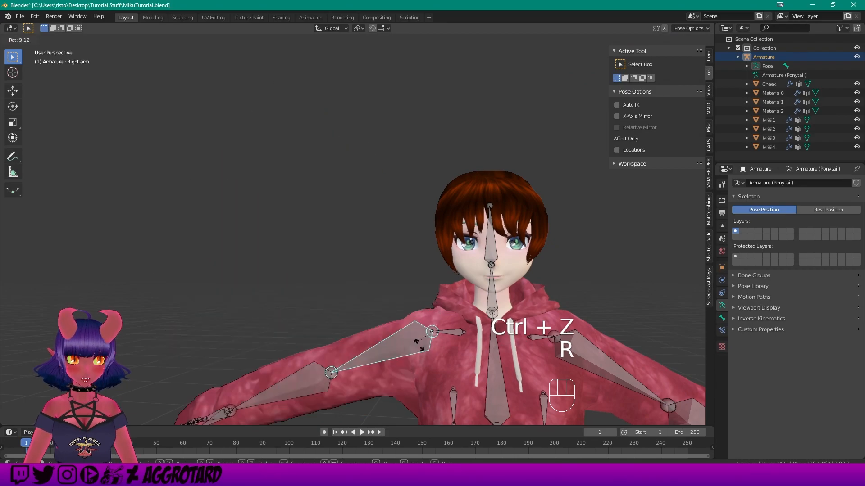
left_click(207, 150)
key("ctrl+z")
scroll(477, 336, "down", 4)
middle_click_drag(476, 336, 426, 242, "shift")
left_click(432, 225)
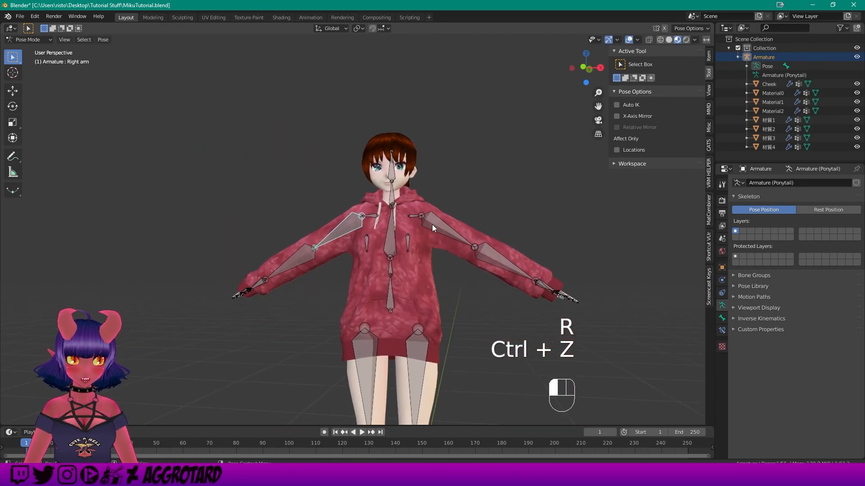
key("r")
left_click(363, 231)
key("ctrl+z")
middle_click_drag(363, 231, 458, 239)
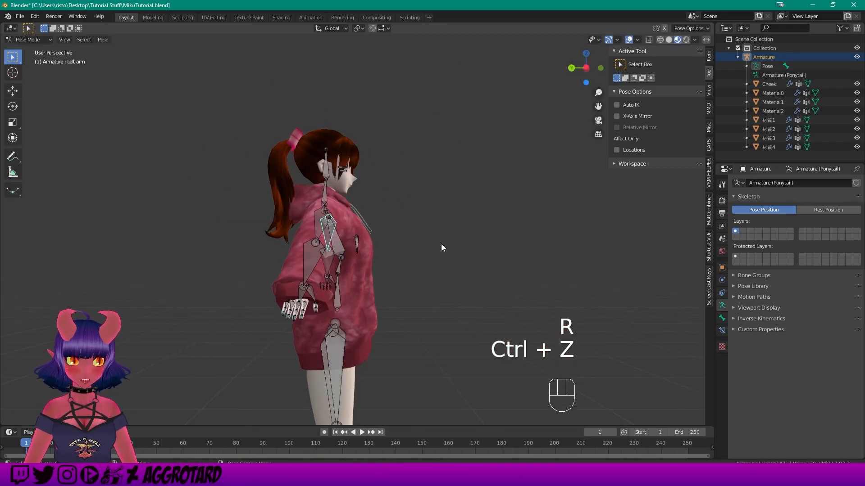
Rotate the Chest bone forward by about 65° to test how the hood deforms.
left_click(341, 246)
key("r")
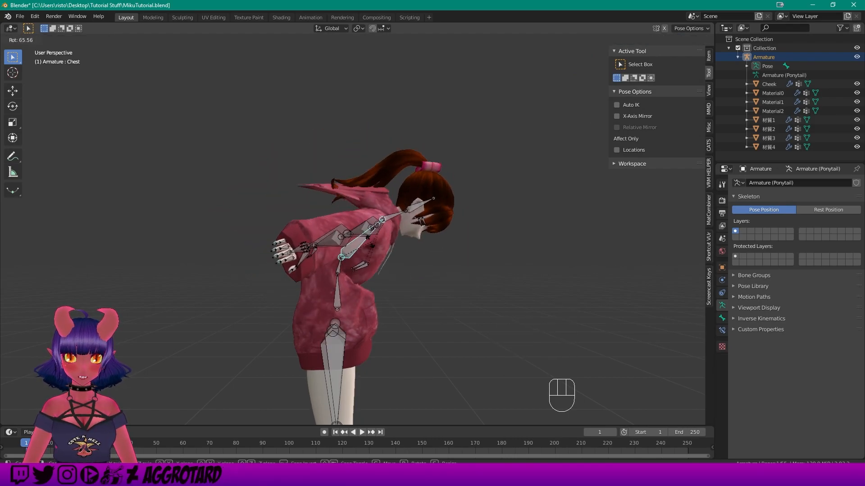
left_click(322, 200)
middle_click_drag(322, 200, 361, 212)
scroll(299, 186, "up", 3)
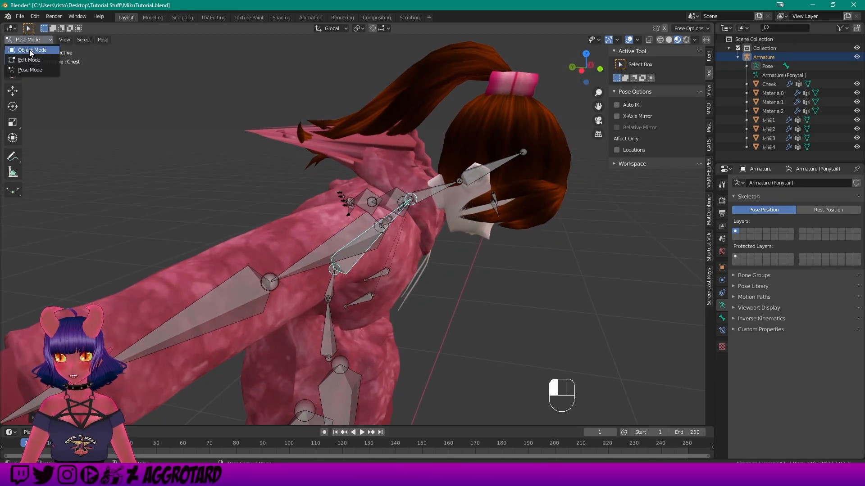
Return the hoodie mesh Material0 to Weight Paint mode and make Chest the active vertex group.
left_click(30, 50)
left_click(330, 215)
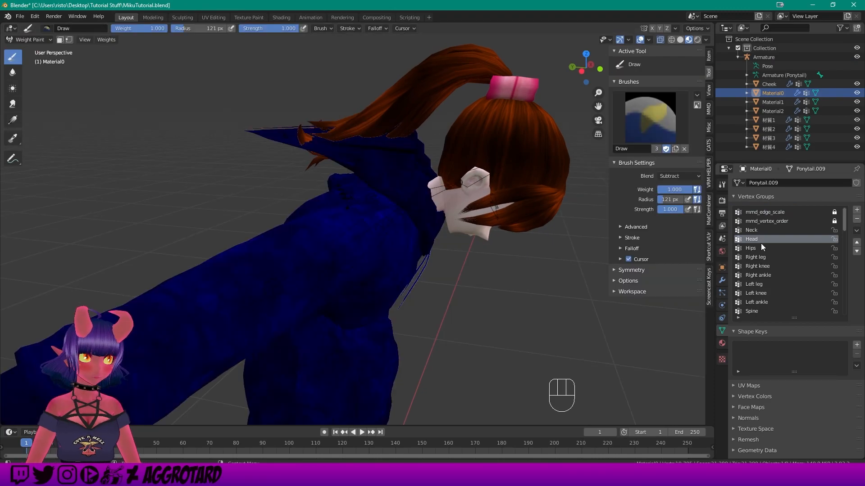
scroll(761, 245, "down", 7)
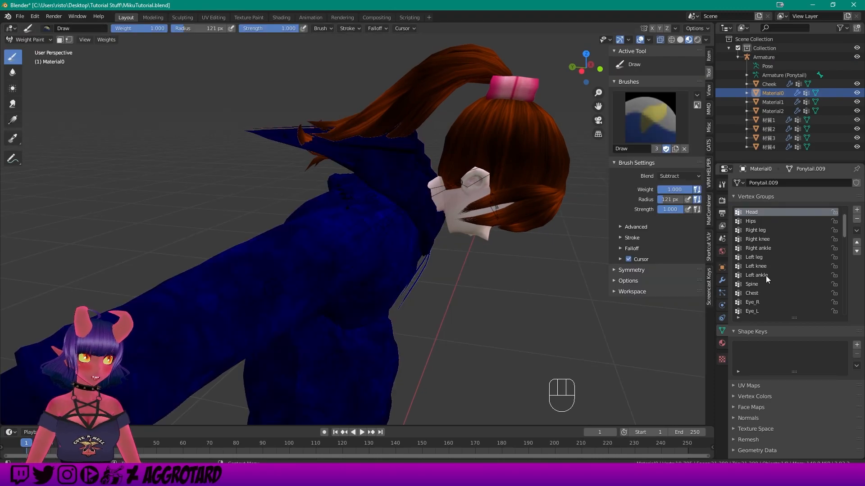
left_click(760, 255)
middle_click_drag(432, 190, 415, 176)
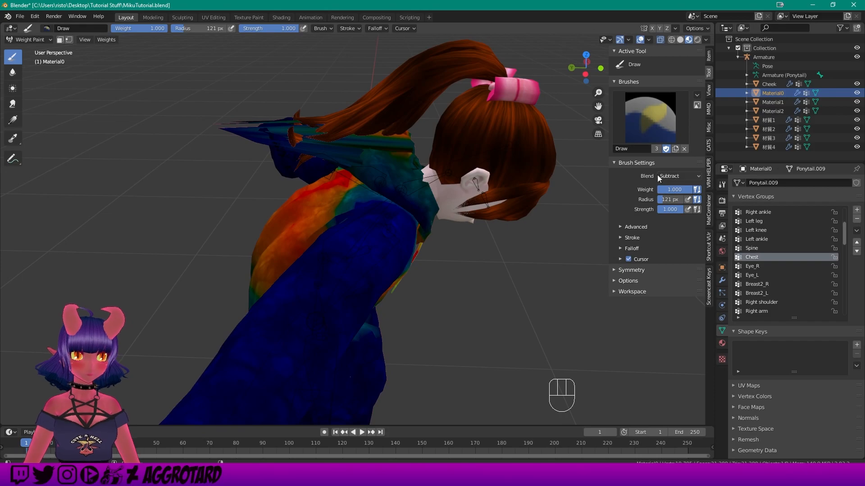
Try painting Chest weight onto the hood's stretched tip with the Mix blend mode, and undo the stroke.
left_click(682, 176)
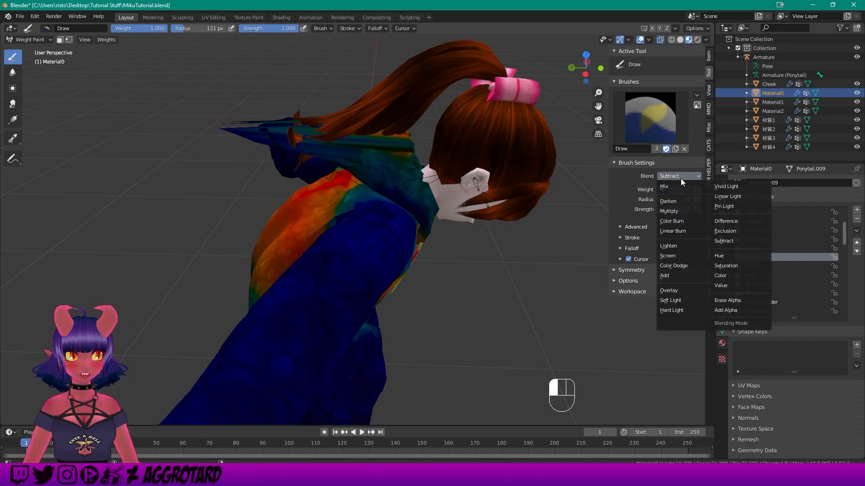
left_click(671, 188)
left_click_drag(302, 98, 290, 110)
middle_click_drag(241, 106, 263, 93)
key("ctrl+z")
middle_click_drag(314, 99, 269, 99)
Reselect the Chest vertex group and set the Subtract brush's radius to 62 px and strength to 0.517.
left_click(763, 293)
middle_click_drag(329, 116, 374, 89)
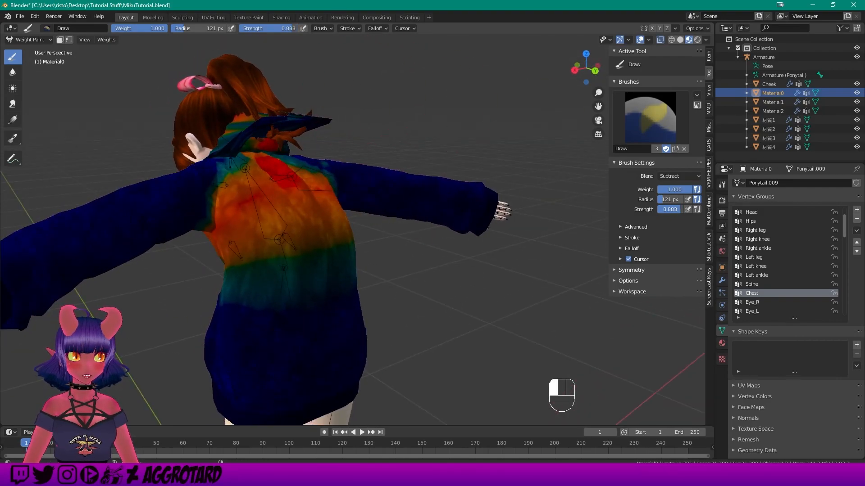
left_click_drag(183, 28, 173, 29)
middle_click_drag(202, 55, 298, 65)
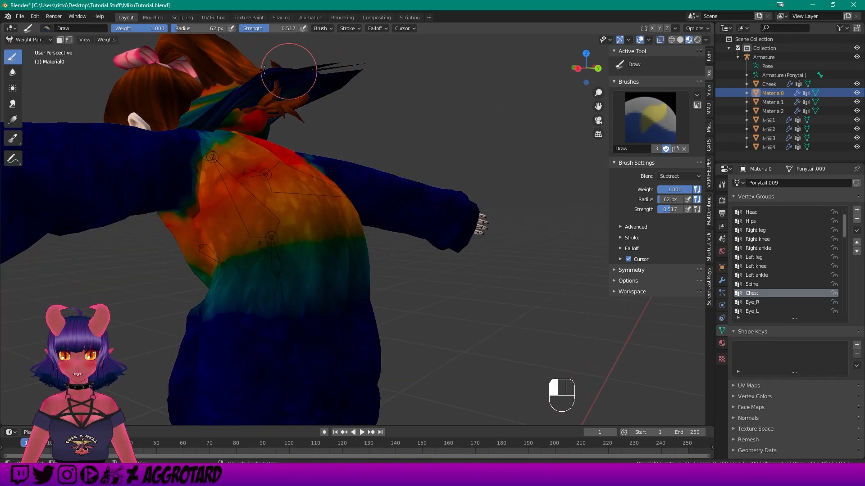
Set the brush blend mode to Mix and paint Chest weight onto the hood's stretched tip.
mouse_move(239, 79)
middle_mouse_down()
mouse_move(359, 98)
mouse_move(343, 106)
mouse_move(370, 85)
middle_mouse_up()
left_click(680, 176)
left_click(670, 187)
scroll(342, 99, "up", 3)
left_click_drag(365, 82, 271, 81)
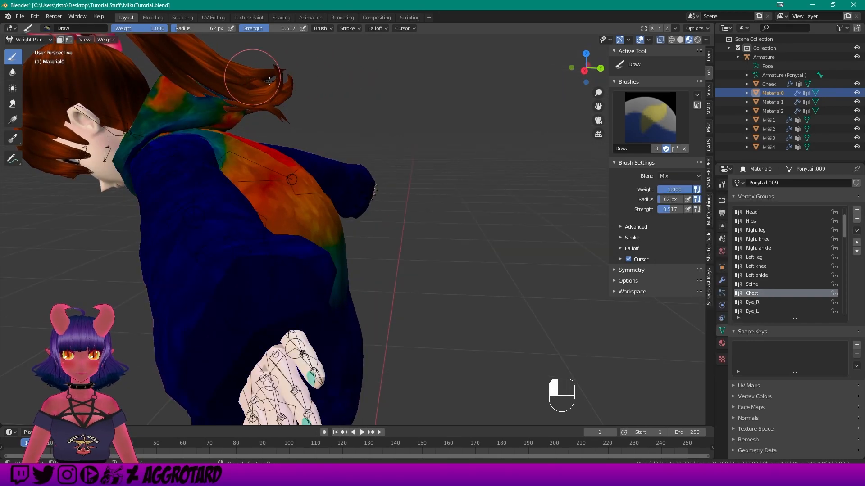
mouse_move(263, 73)
middle_mouse_down()
mouse_move(449, 79)
mouse_move(339, 80)
middle_mouse_up()
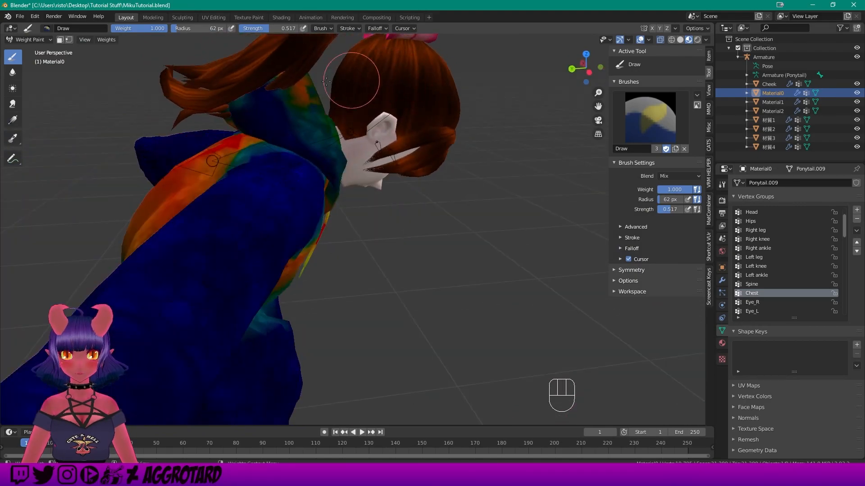
Leave Weight Paint mode on the hoodie and put the Armature in Pose Mode.
left_click(44, 39)
left_click(28, 41)
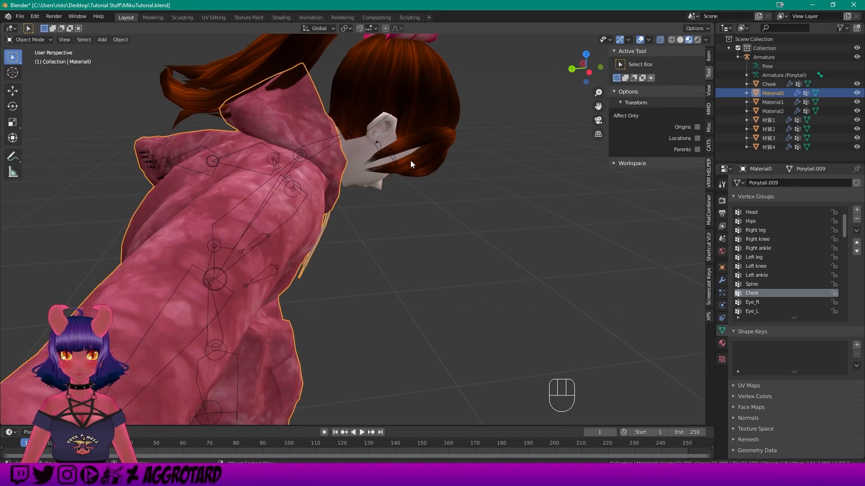
left_click(764, 57)
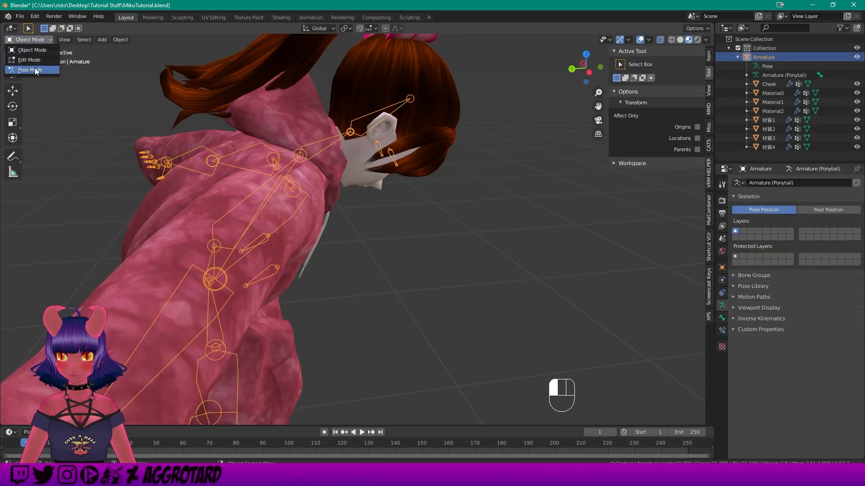
left_click(36, 71)
Rotate the Chest bone to test how the repainted hood deforms, and undo the rotation.
right_click(261, 194)
left_click(259, 193)
scroll(302, 200, "down", 2)
middle_click_drag(302, 200, 332, 186)
middle_click_drag(333, 186, 366, 177)
key("r")
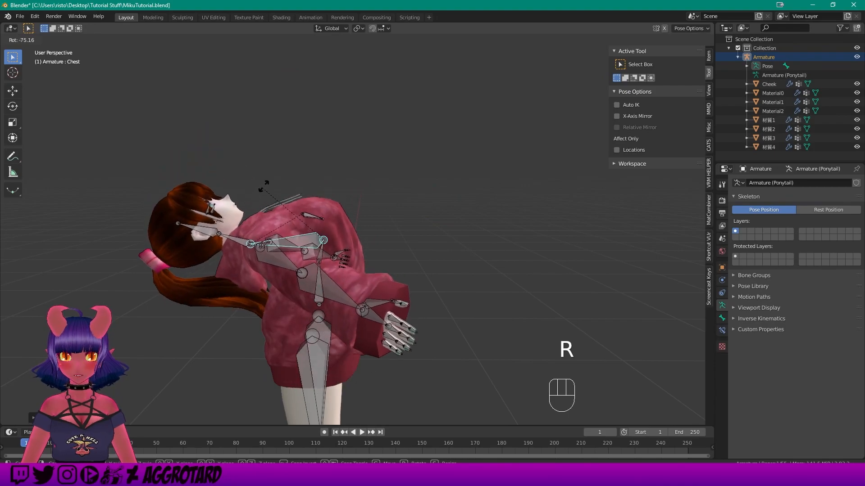
left_click(311, 174)
key("ctrl+z")
mouse_move(331, 198)
middle_mouse_down()
mouse_move(322, 188)
mouse_move(325, 195)
middle_mouse_up()
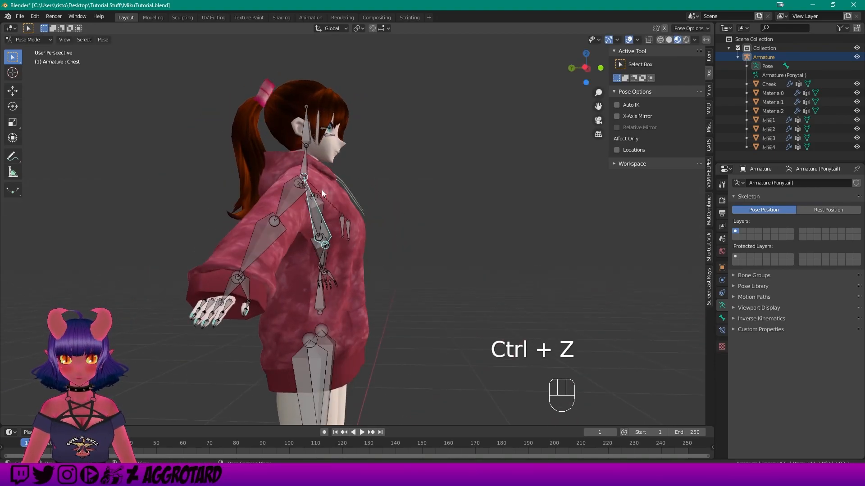
Rotate the Neck bone to test the hood around the neck, and undo the rotation.
left_click(305, 161)
key("r")
left_click(397, 172)
key("ctrl+z")
Rotate the Right arm bone upward to test the sleeve's deformation, and undo the rotation.
middle_click_drag(397, 173, 419, 201)
left_click(364, 194)
key("r")
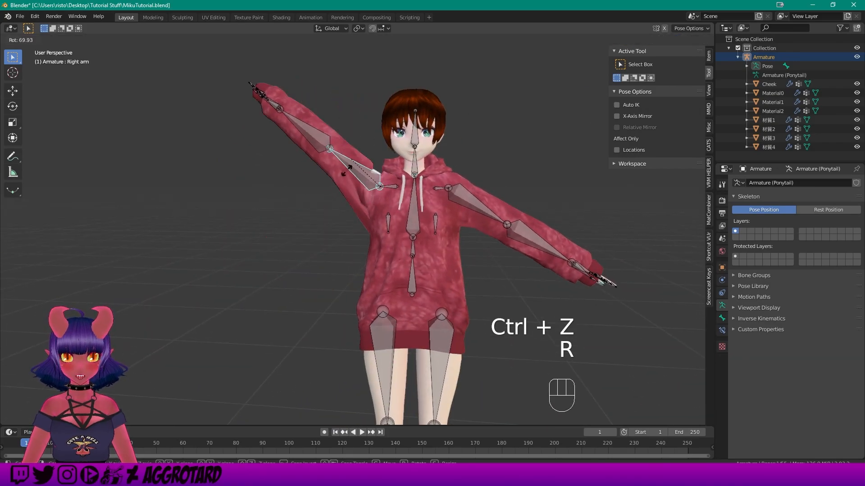
left_click(490, 204)
key("ctrl+z")
key("r")
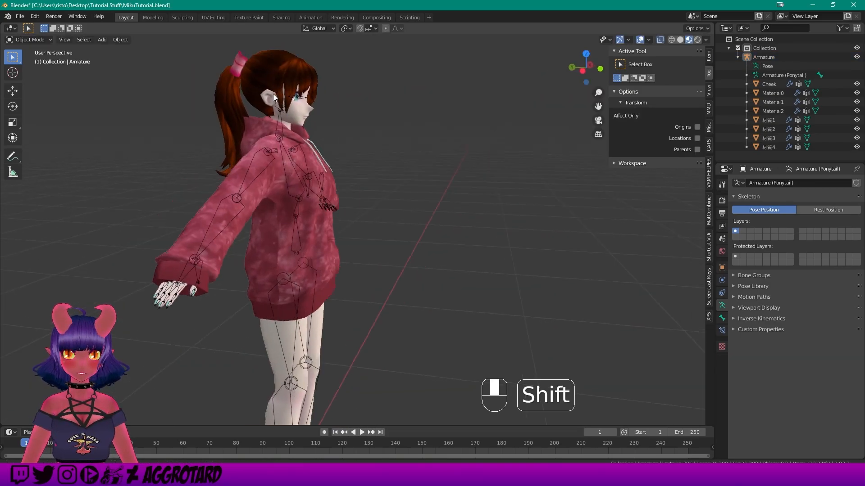
Join the four hair meshes 材質1, 材質2, 材質3 and 材質4 into one object with 材質1 active.
middle_click_drag(273, 94, 335, 139, "shift")
middle_click_drag(324, 120, 366, 152)
scroll(398, 154, "up", 3)
scroll(372, 148, "up", 1)
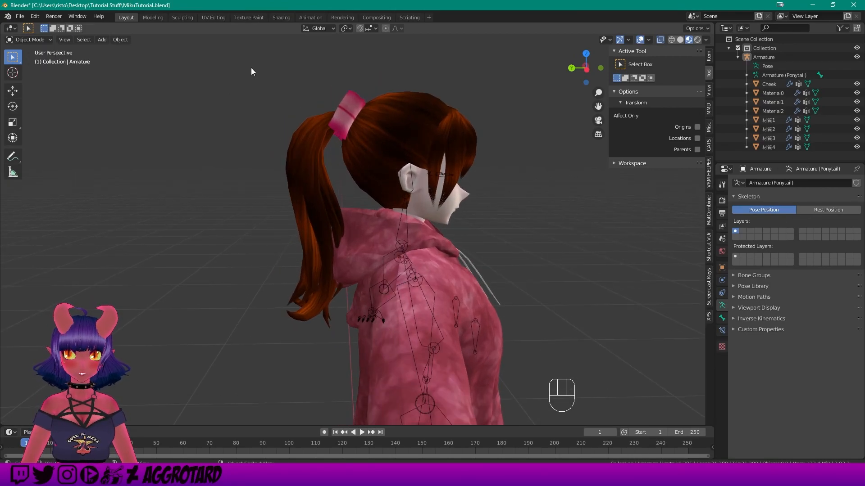
left_click(771, 56)
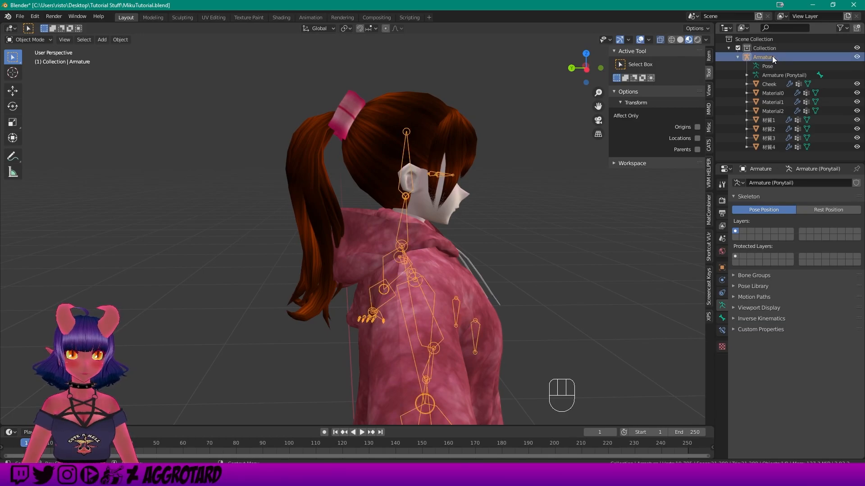
left_click(774, 119)
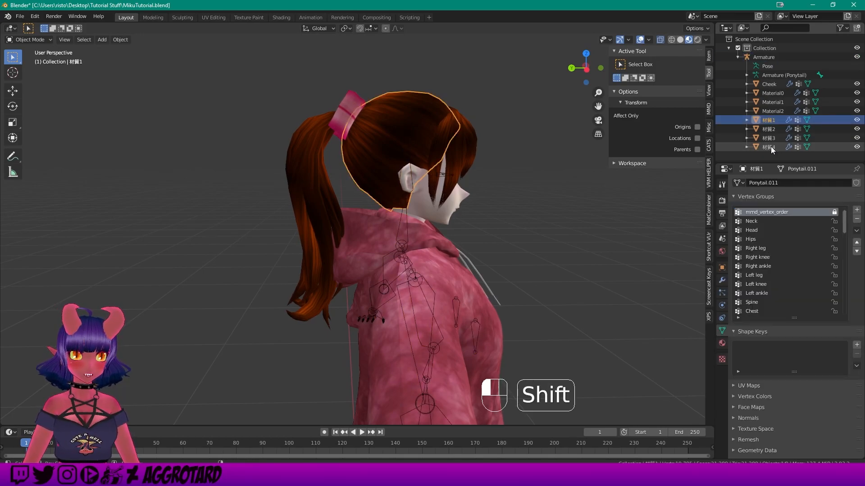
left_click(771, 147, "shift")
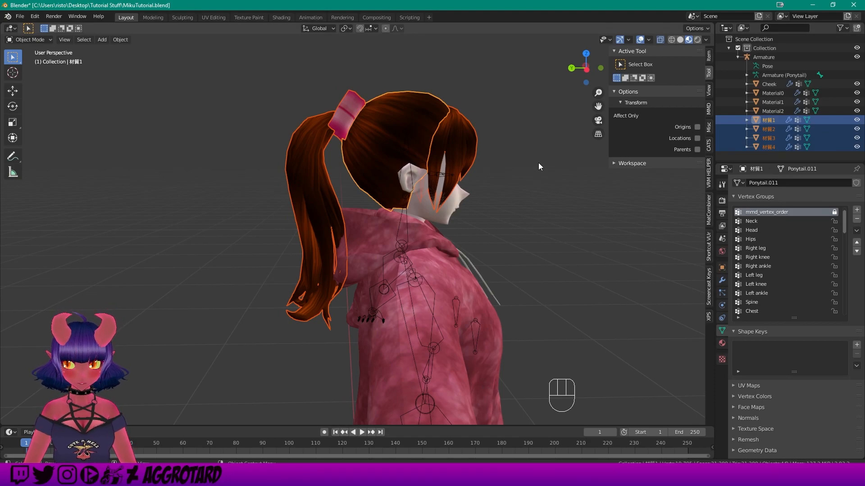
key("ctrl+j")
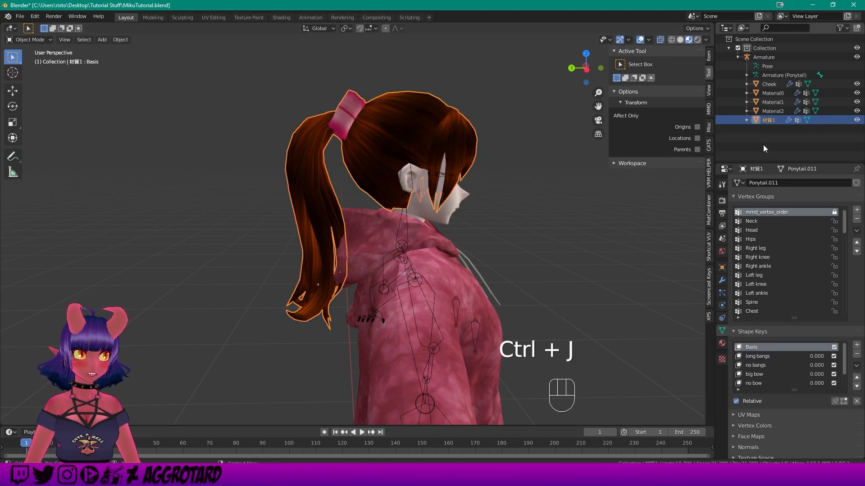
Make the Armature the active object and put it in Edit Mode.
left_click(773, 59)
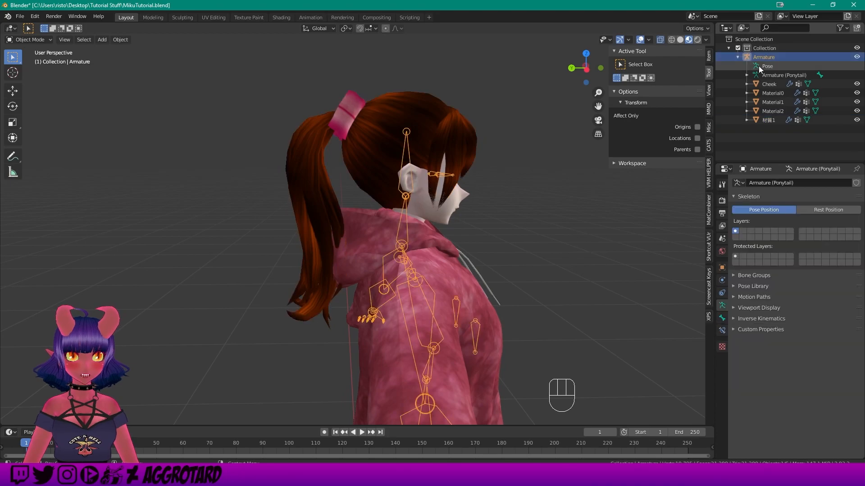
scroll(405, 144, "up", 2)
middle_click_drag(383, 144, 307, 138)
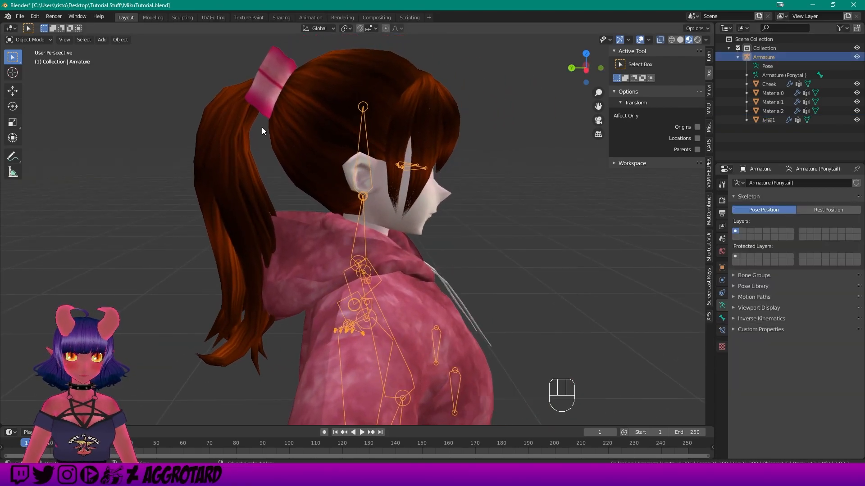
left_click(30, 39)
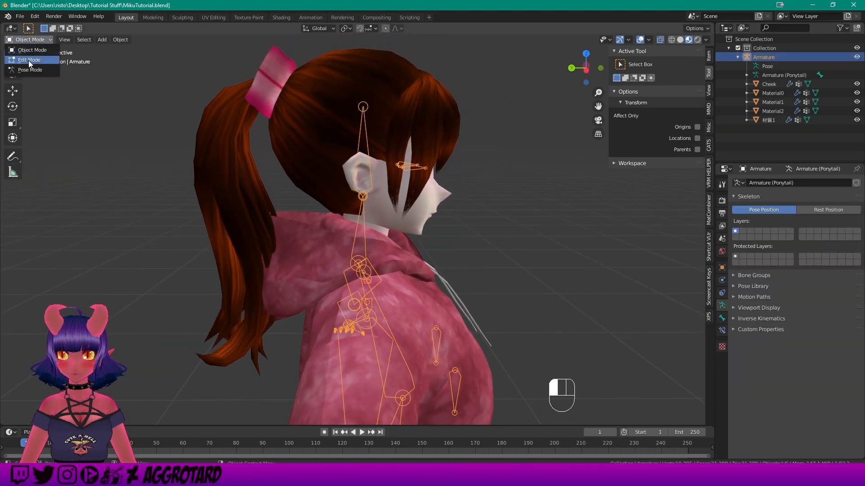
left_click(29, 60)
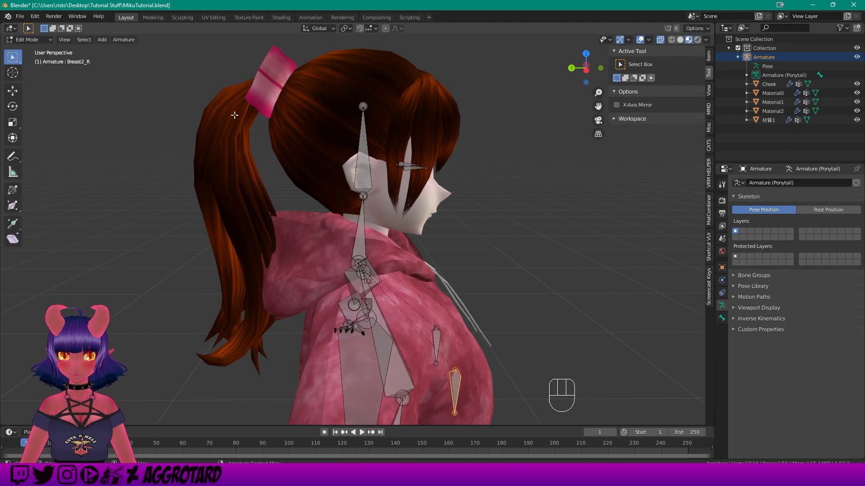
Add a single bone to the armature and scale it down to a small fraction of its size.
scroll(235, 115, "down", 1)
scroll(320, 156, "down", 1)
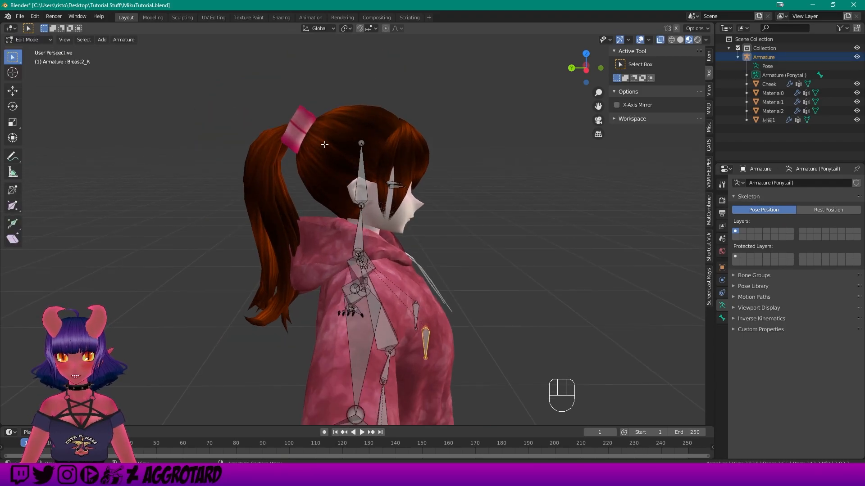
middle_click_drag(326, 139, 299, 123)
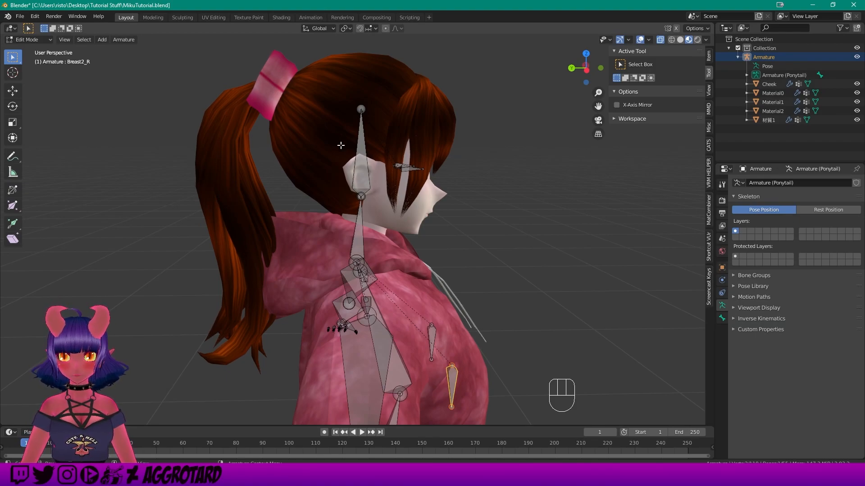
middle_click_drag(357, 91, 377, 144)
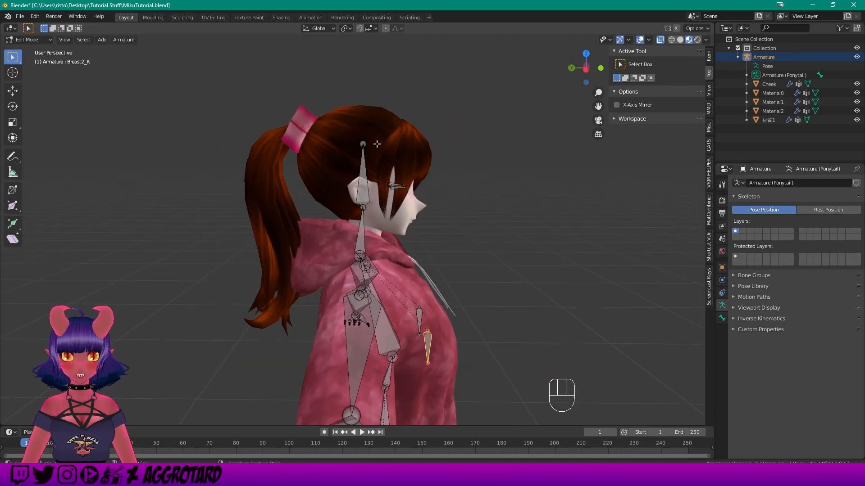
scroll(299, 165, "down", 1)
middle_click_drag(353, 189, 343, 139, "shift")
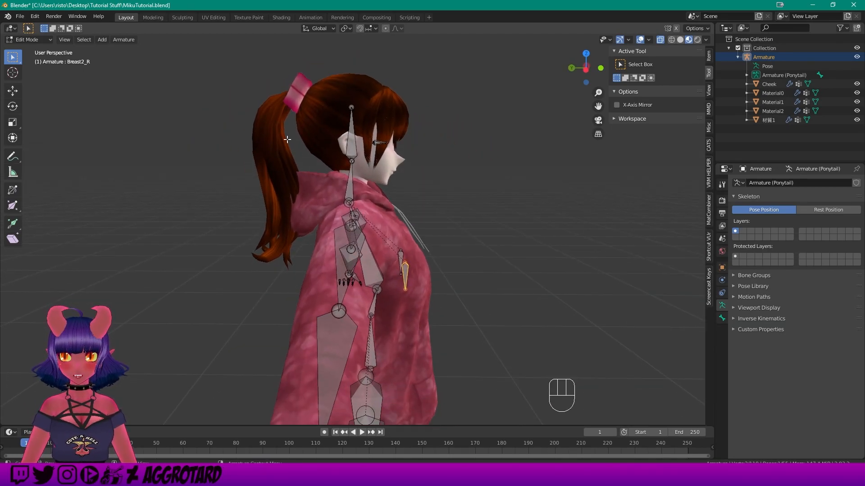
left_click(102, 40)
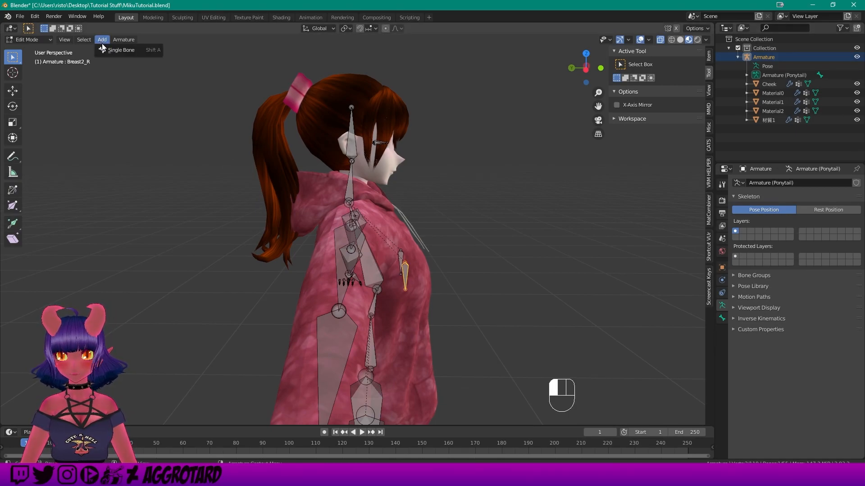
left_click(121, 50)
scroll(366, 322, "down", 3)
middle_click_drag(368, 331, 339, 197, "shift")
left_click(339, 197)
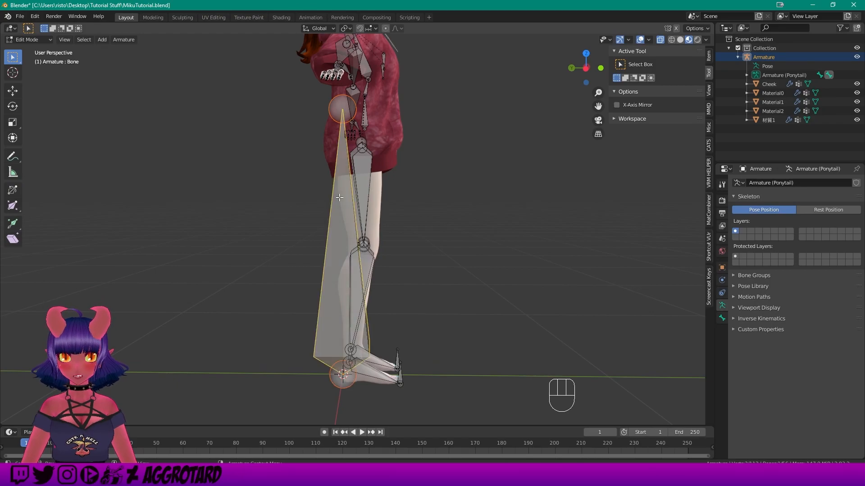
key("s")
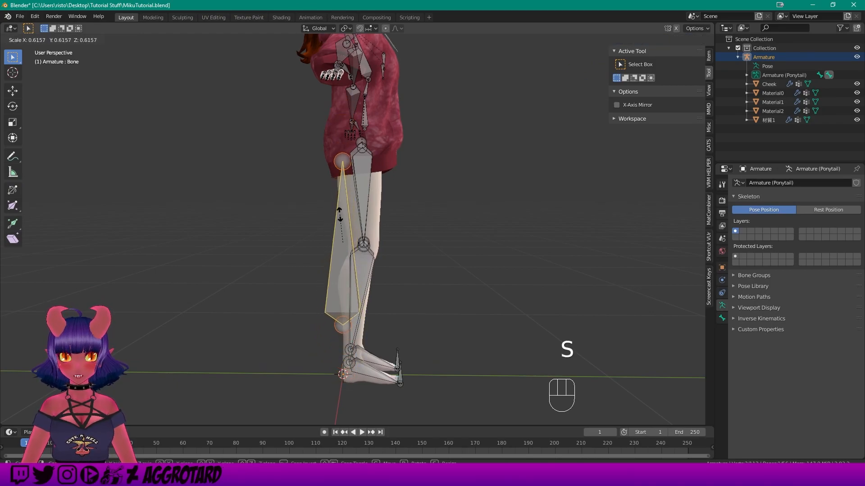
left_click(342, 238)
Move the new bone straight up along the Z axis to the height of the character's head.
key("g")
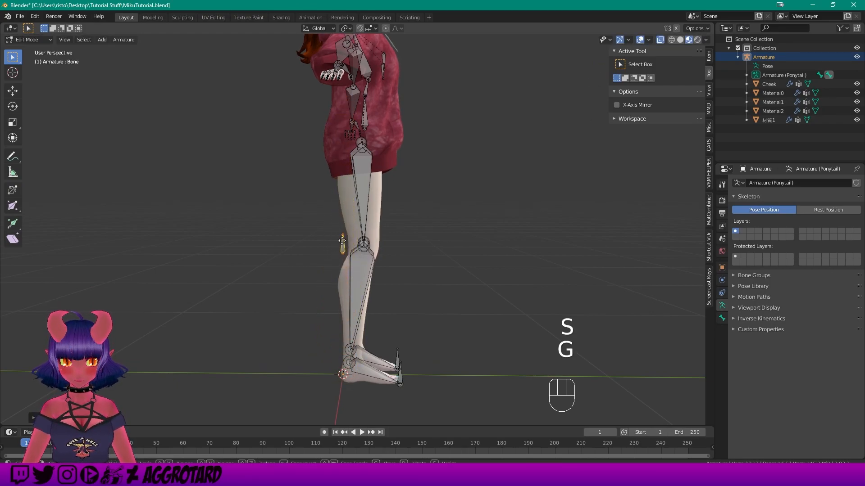
key("z")
left_click(338, 76)
middle_click_drag(414, 99, 423, 245, "shift")
key("g")
key("z")
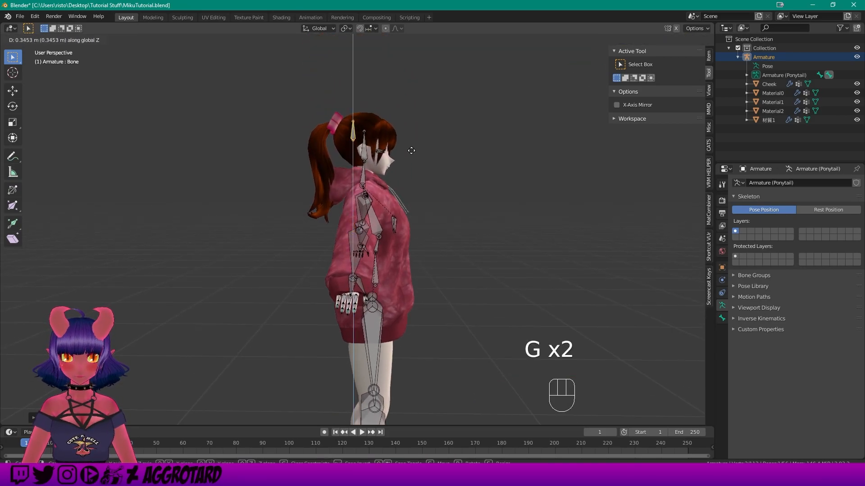
left_click(411, 151)
Move the new bone forward along the Y axis until it lines up with the Head bone.
scroll(342, 220, "up", 3)
middle_click_drag(342, 100, 356, 220, "shift")
scroll(355, 149, "up", 5)
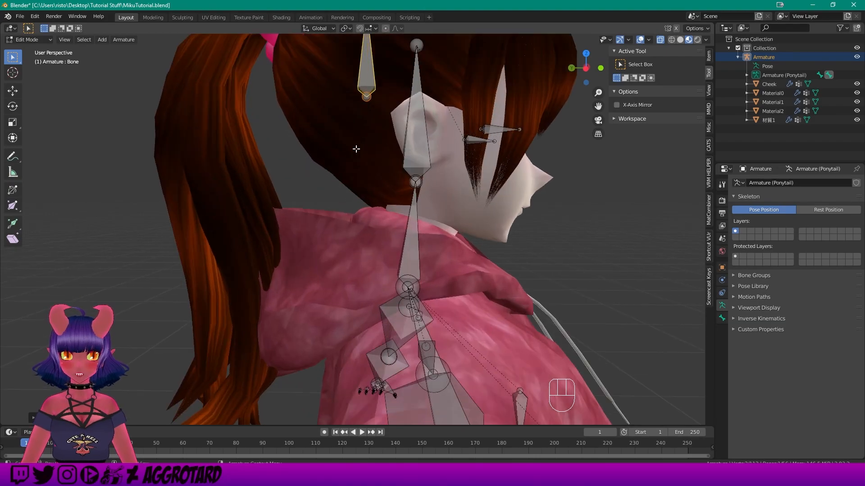
scroll(356, 149, "down", 3)
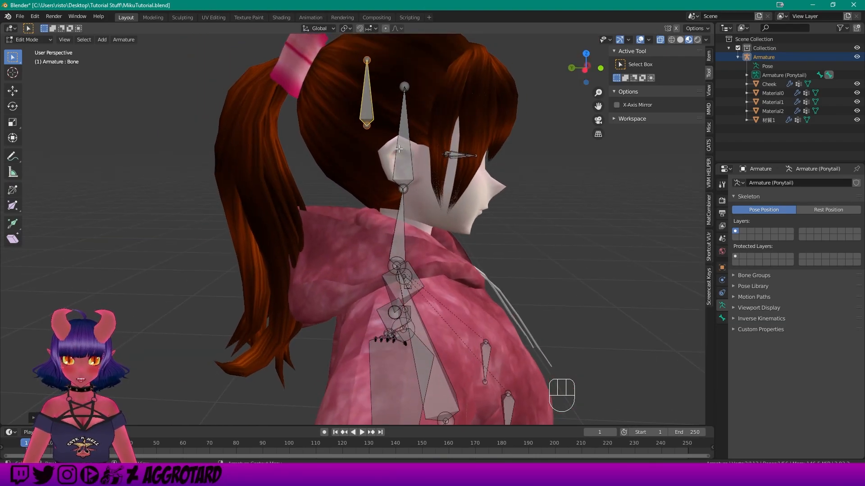
key("g")
key("y")
left_click(434, 152)
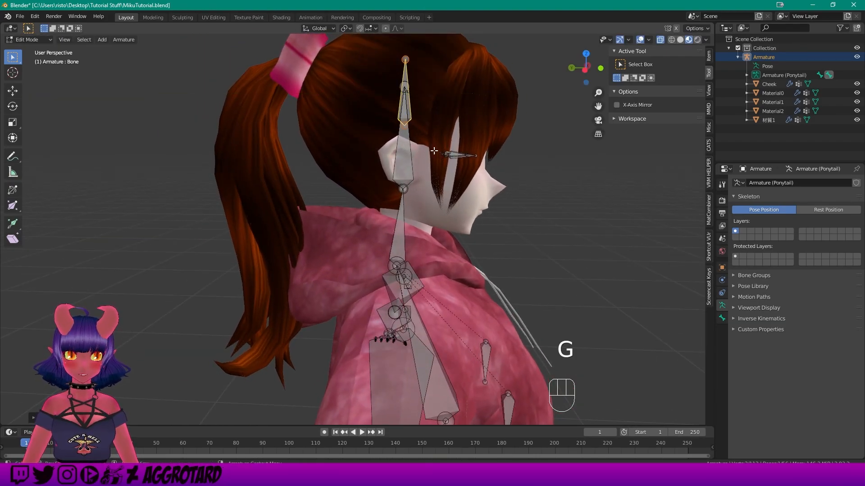
Scale the new bone to about 0.04 m long and raise it along Z to just above the Head bone's tip.
middle_click_drag(435, 152, 403, 178, "shift")
key("s")
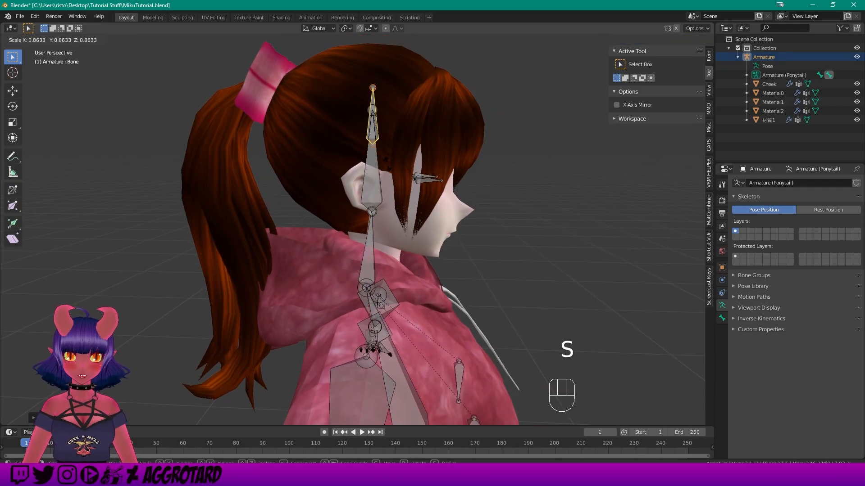
left_click(383, 149)
key("g")
key("z")
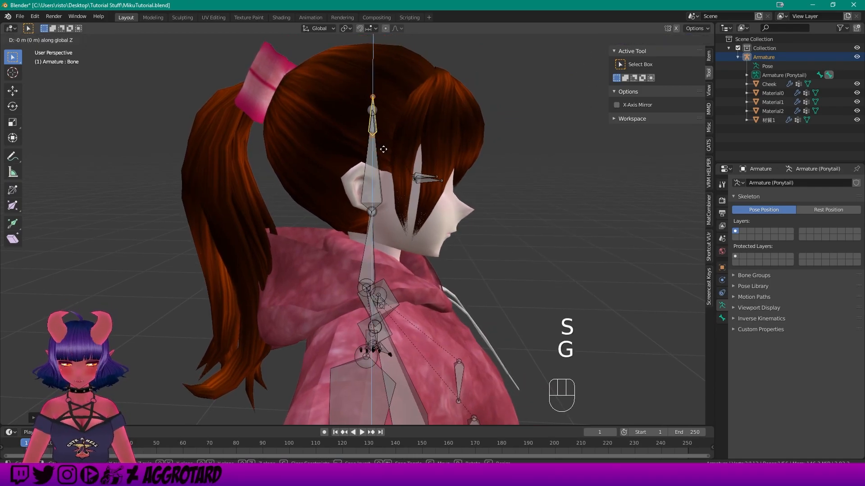
left_click(382, 118)
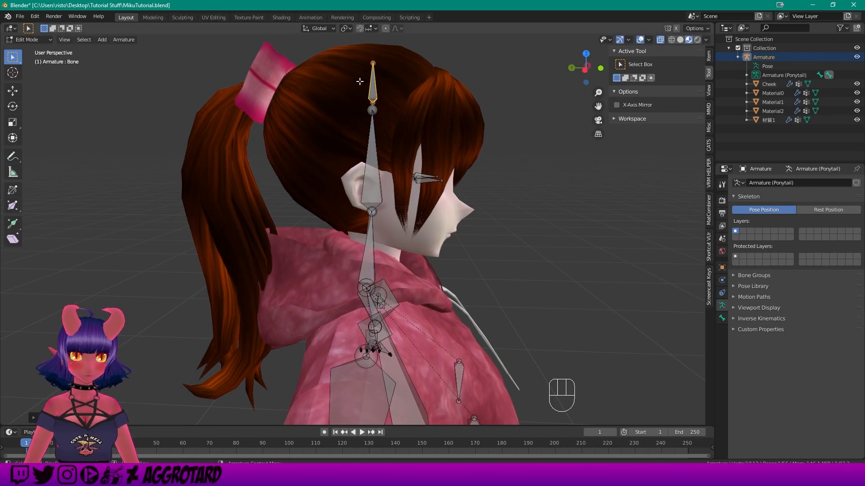
Rename the new bone above the Head bone to HairROOT.
left_click(723, 319)
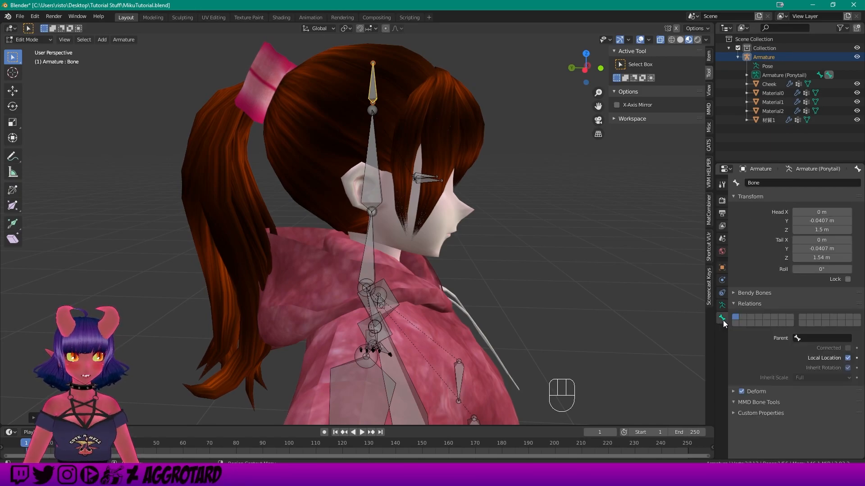
left_click(775, 182)
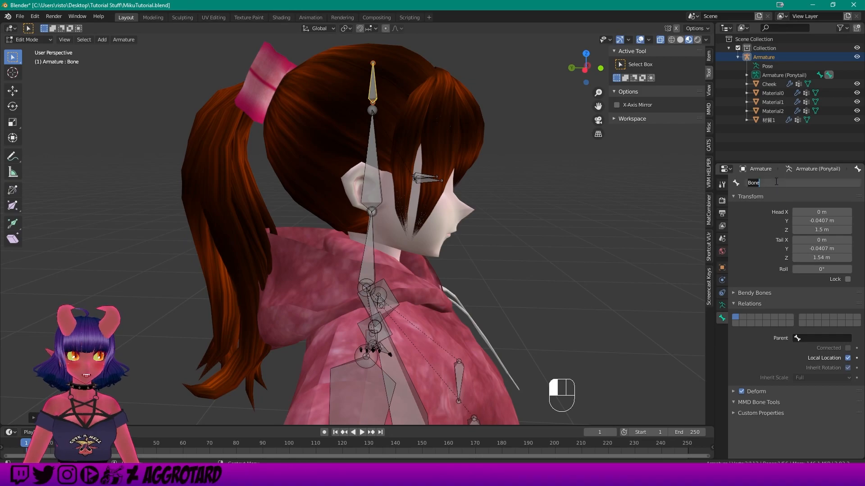
type("HairROOT")
key("Return")
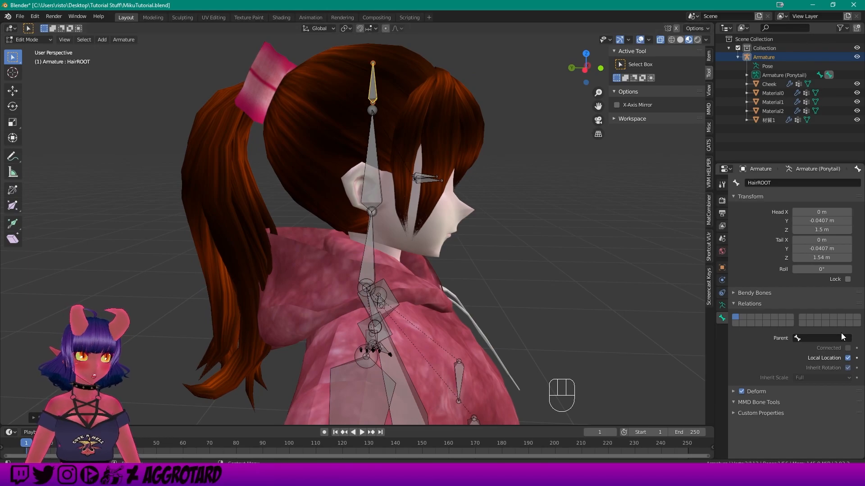
Set Head as the parent bone of HairROOT.
left_click(823, 338)
type("head")
key("Return")
Add a new single bone, shrink it to about 0.1 m long and raise it to the height of the character's head.
middle_click_drag(523, 173, 487, 152)
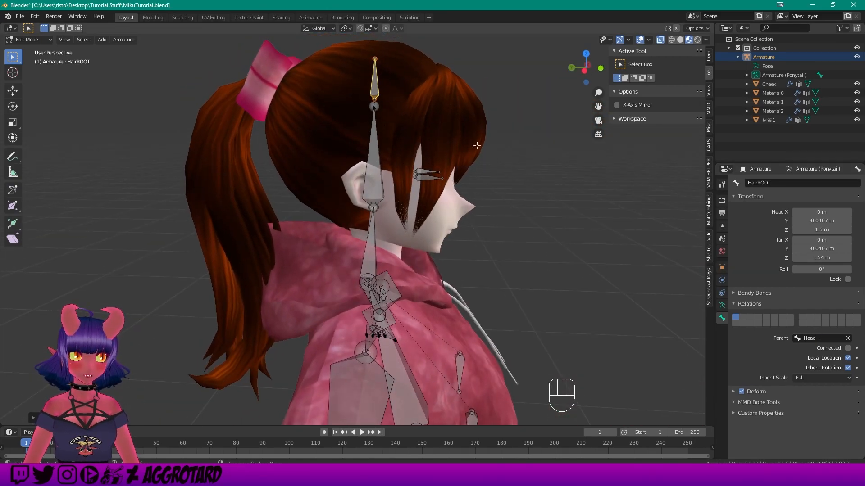
middle_click_drag(395, 94, 442, 122, "shift")
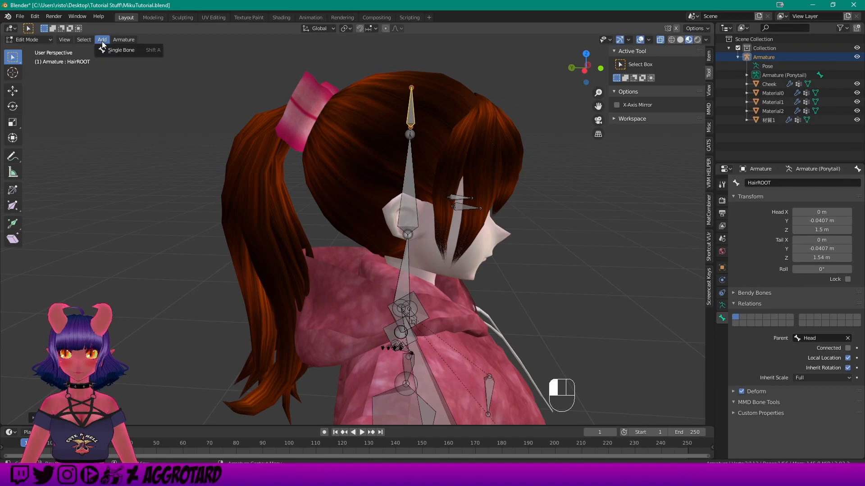
scroll(414, 286, "down", 6)
middle_click_drag(414, 286, 423, 143, "shift")
left_click(367, 258)
key("s")
left_click(368, 288)
key("g")
left_click(364, 53)
middle_click_drag(364, 54, 348, 346, "shift")
scroll(383, 141, "up", 8)
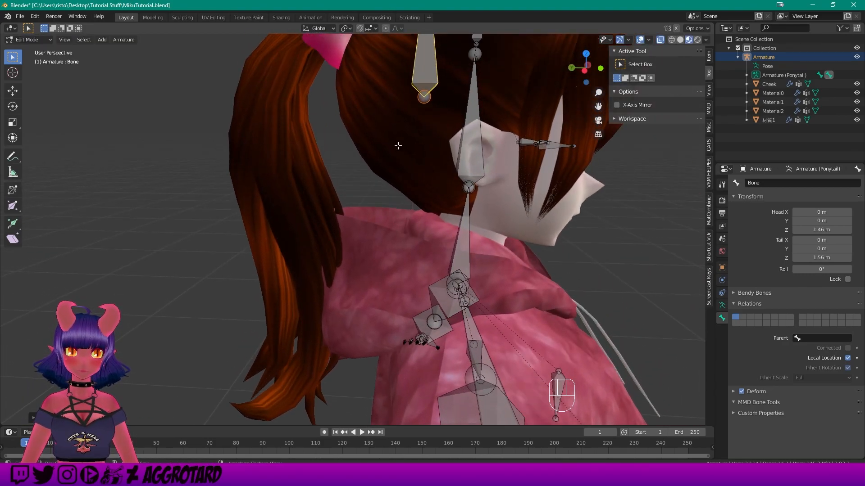
Scale the new bone down to about 0.06 m long.
scroll(398, 150, "down", 2)
middle_click_drag(422, 102, 430, 106)
middle_click_drag(421, 73, 404, 119, "shift")
key("s")
left_click(391, 112)
scroll(404, 120, "up", 2)
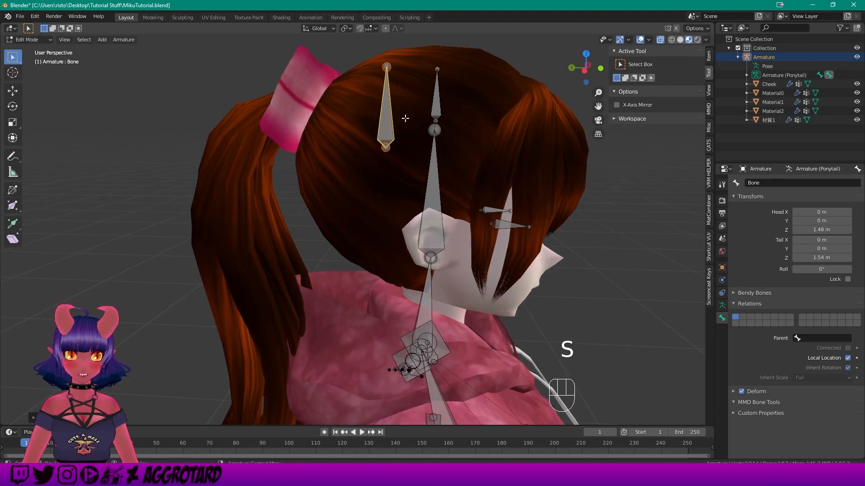
Rotate the new bone by 90° so it lies horizontally with its tip pointing back toward the ponytail.
key("r")
key("ctrl")
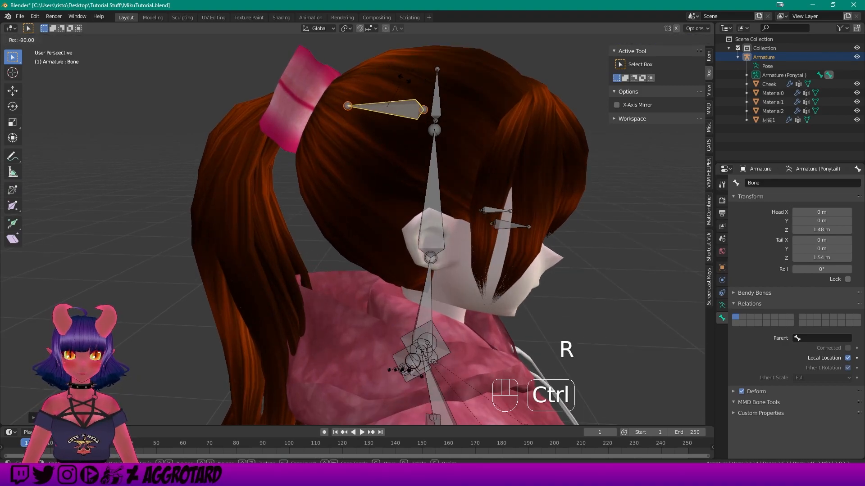
left_click(455, 218)
middle_click_drag(455, 218, 218, 99)
key("r")
key("ctrl")
left_click(311, 167)
Move the new bone back about 0.07 m along the Y axis to the hair tie.
key("g")
key("y")
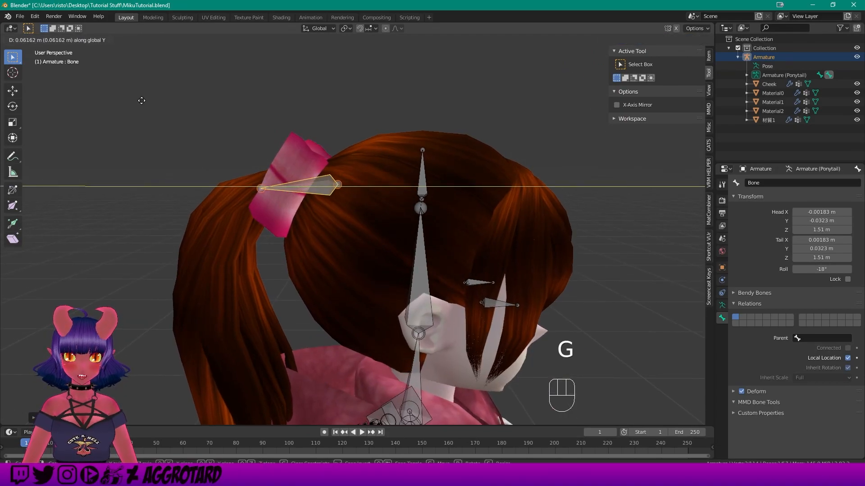
left_click(134, 101)
middle_click_drag(189, 141, 399, 146)
scroll(399, 146, "down", 3)
middle_click_drag(240, 168, 366, 158, "shift")
scroll(367, 157, "up", 2)
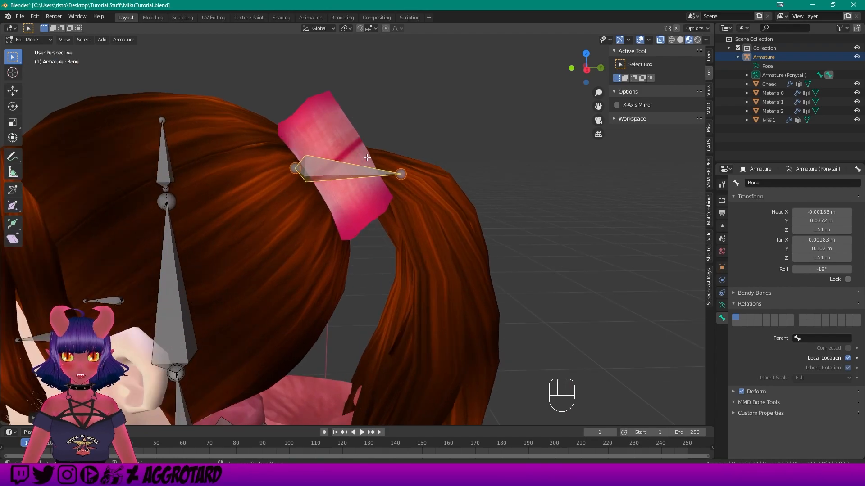
Shift the new bone farther back so its head sits inside the hair tie, at about 0.065 m on Y.
key("g")
left_click(400, 157)
middle_click_drag(403, 158, 293, 145)
key("g")
left_click(418, 155)
scroll(406, 169, "up", 3)
middle_click_drag(396, 142, 610, 112, "shift")
key("g")
left_click(453, 154)
scroll(507, 139, "down", 2)
middle_click_drag(506, 151, 485, 151, "shift")
scroll(480, 121, "up", 2)
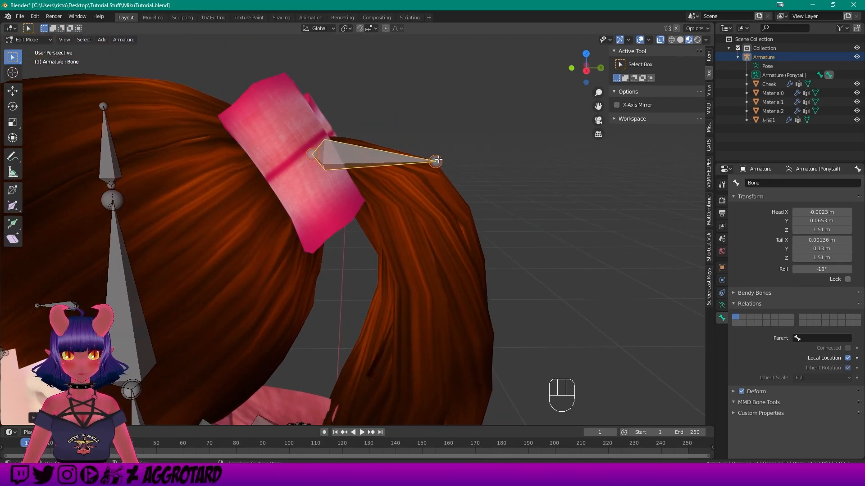
left_click(394, 124)
left_click(362, 155)
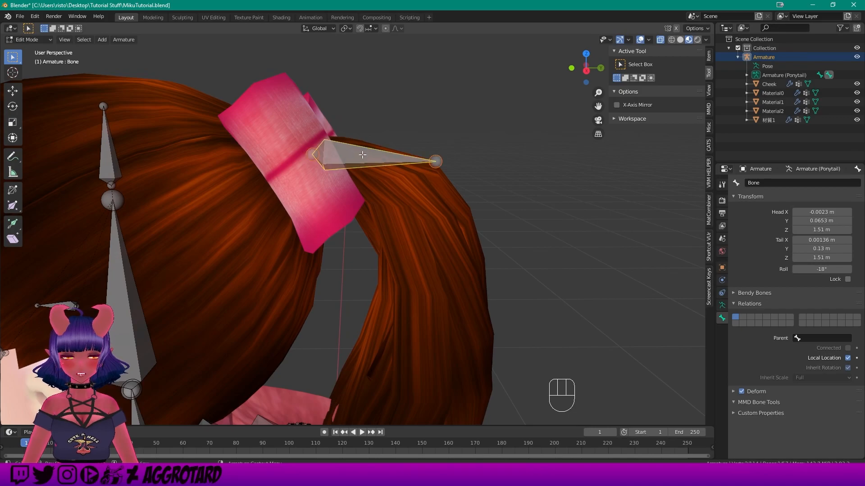
key("g")
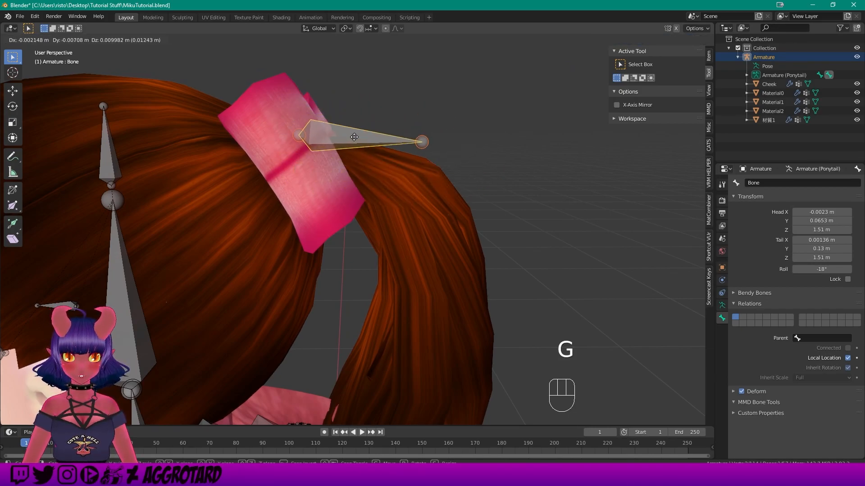
key("ctrl+z")
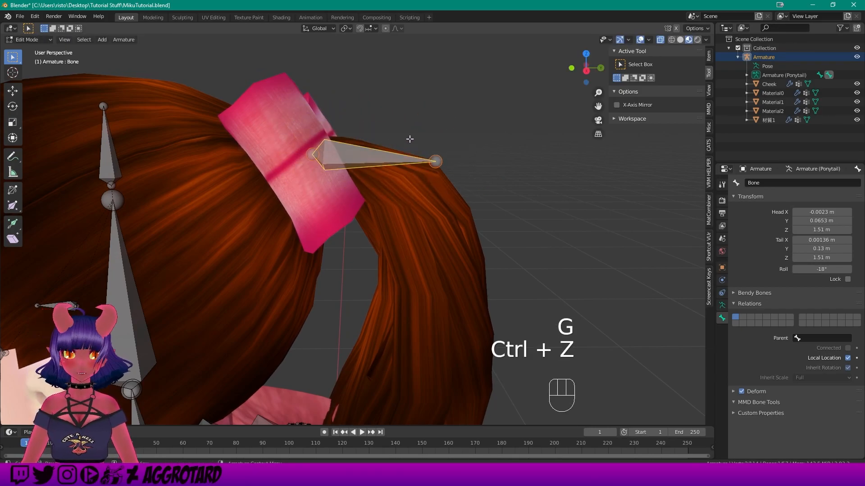
Move the new bone's tail slightly back and down over the start of the ponytail, to about 0.135 m on Y.
left_click(437, 161)
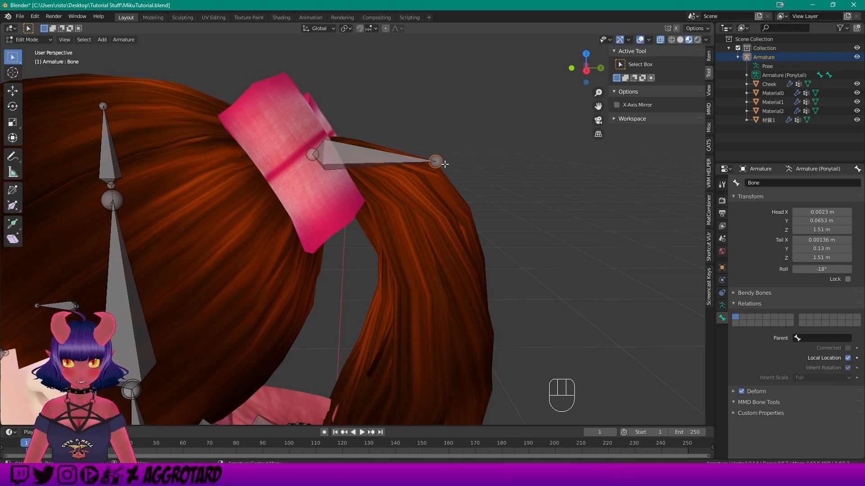
key("g")
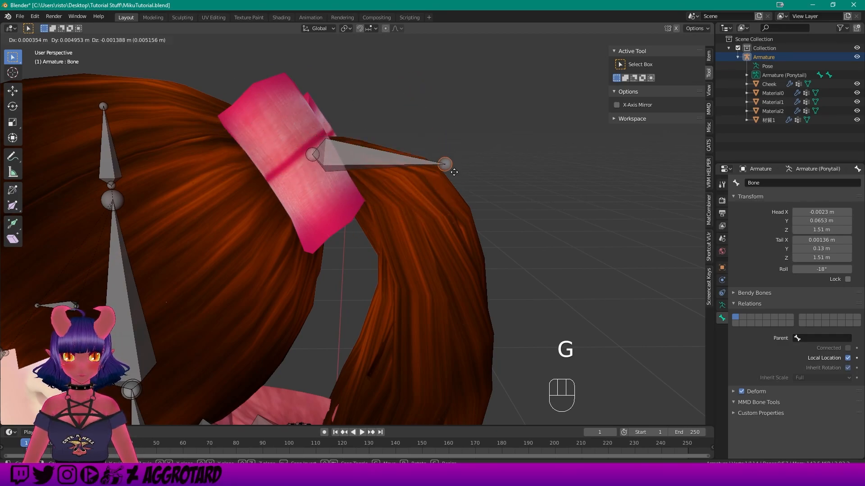
left_click(463, 195)
key("g")
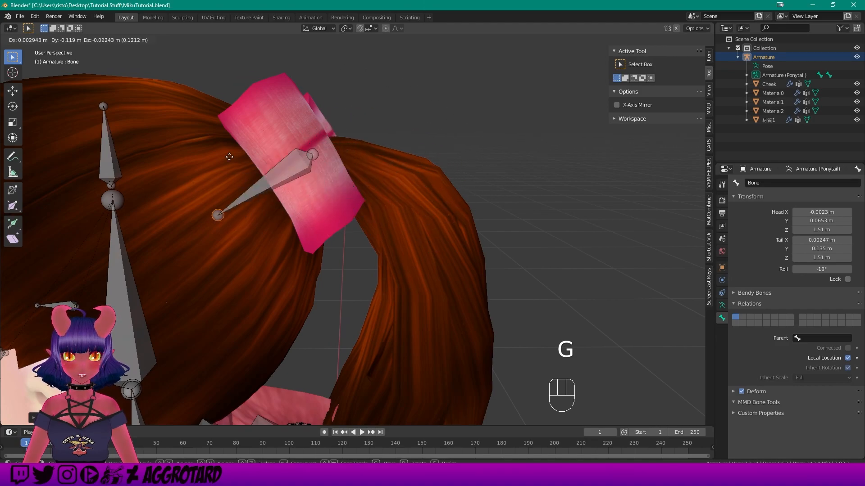
left_click(444, 147)
key("ctrl+z")
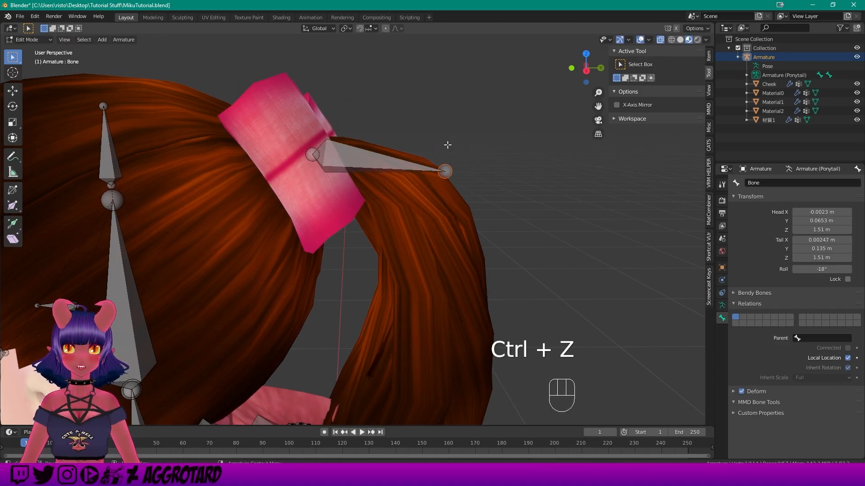
Place the new bone's tail inside the upper ponytail, at about 0.121 m on Y and 1.49 m on Z.
key("g")
left_click(435, 185)
middle_click_drag(350, 145, 355, 222)
key("g")
left_click(414, 155)
middle_click_drag(353, 151, 445, 100)
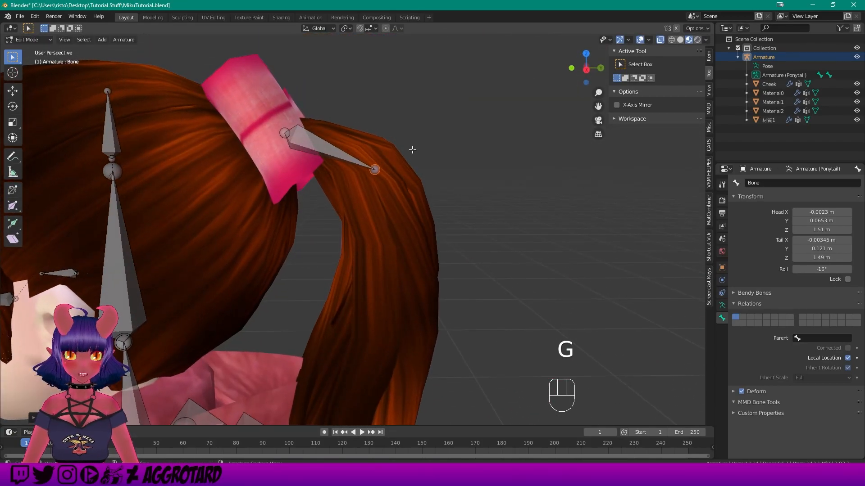
Rename the bone at the hair tie to PonyTail.
left_click(313, 142)
double_click(772, 182)
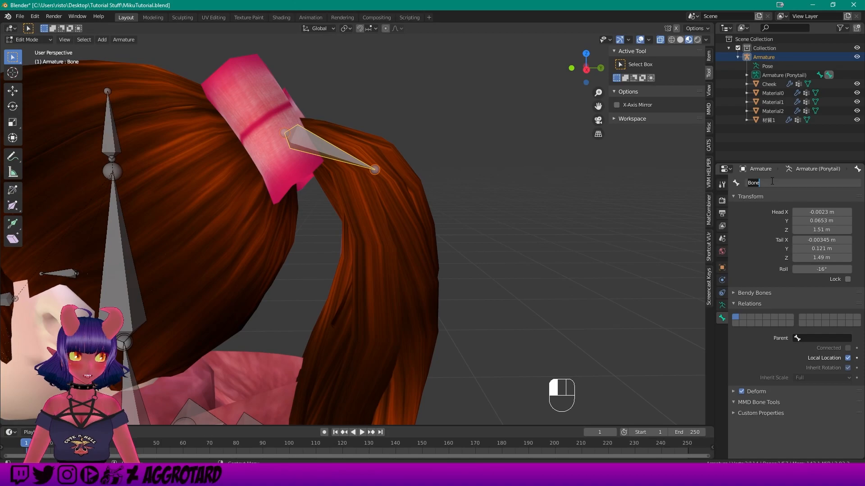
type("PonyTail")
key("Return")
middle_click_drag(383, 170, 390, 156, "shift")
scroll(399, 191, "down", 3)
middle_click_drag(401, 201, 406, 147, "shift")
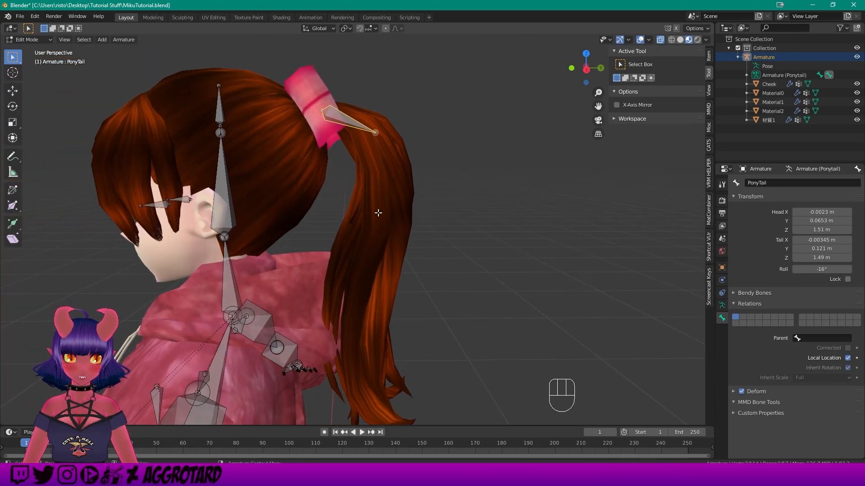
scroll(372, 109, "up", 3)
middle_click_drag(395, 90, 386, 118, "shift")
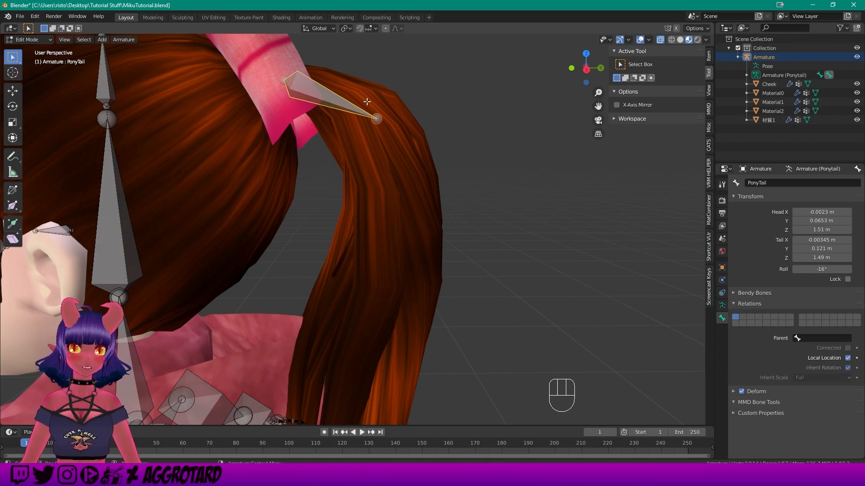
scroll(367, 102, "down", 3)
scroll(381, 126, "up", 3)
scroll(382, 132, "down", 3)
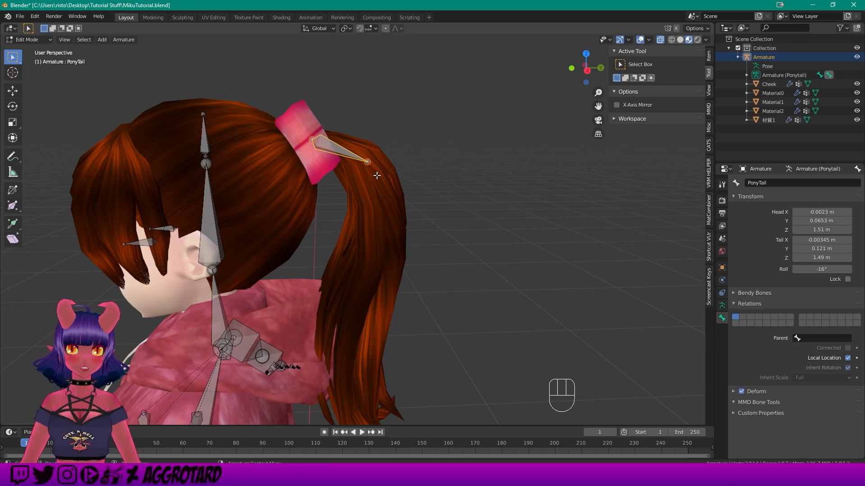
Extrude a connected bone about 0.06 m long from the tail of PonyTail, down inside the upper ponytail.
mouse_move(377, 157)
middle_mouse_down()
mouse_move(330, 170)
mouse_move(382, 170)
middle_mouse_up()
left_click(375, 150)
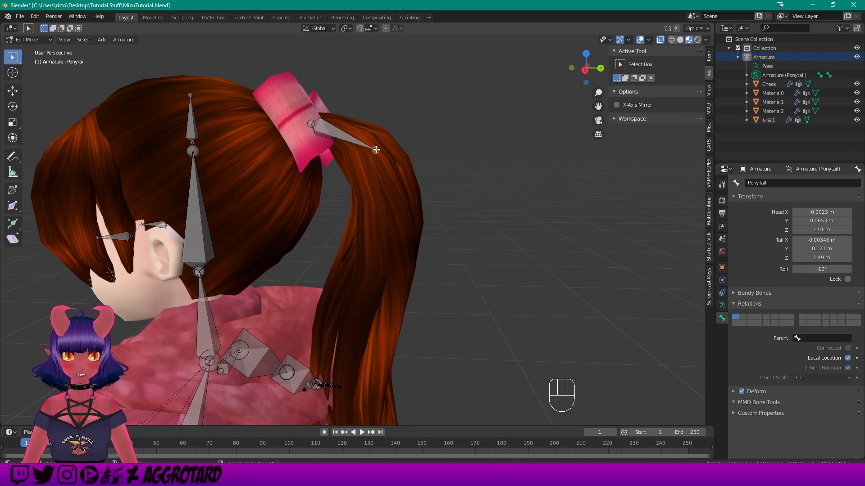
mouse_move(415, 167)
middle_mouse_down()
mouse_move(426, 170)
mouse_move(412, 167)
middle_mouse_up()
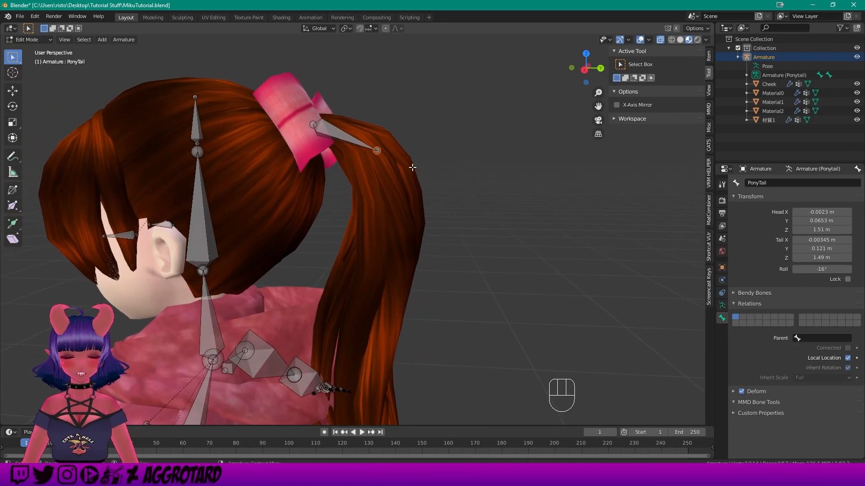
key("e")
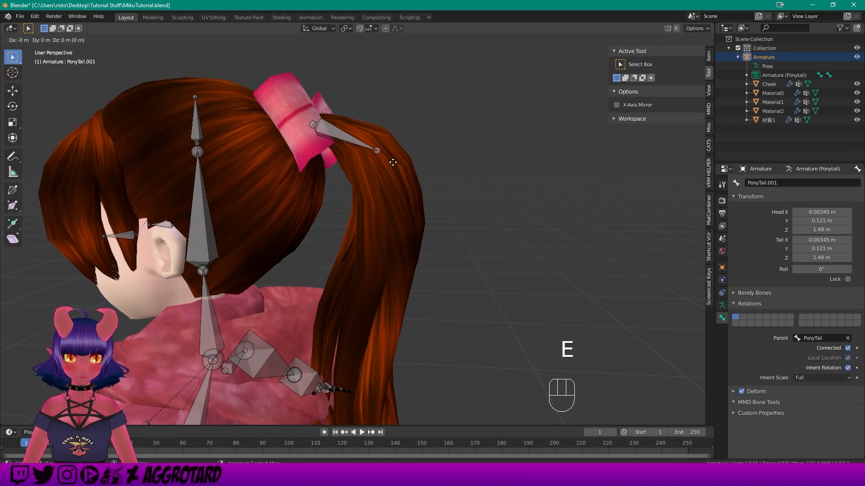
left_click(413, 233)
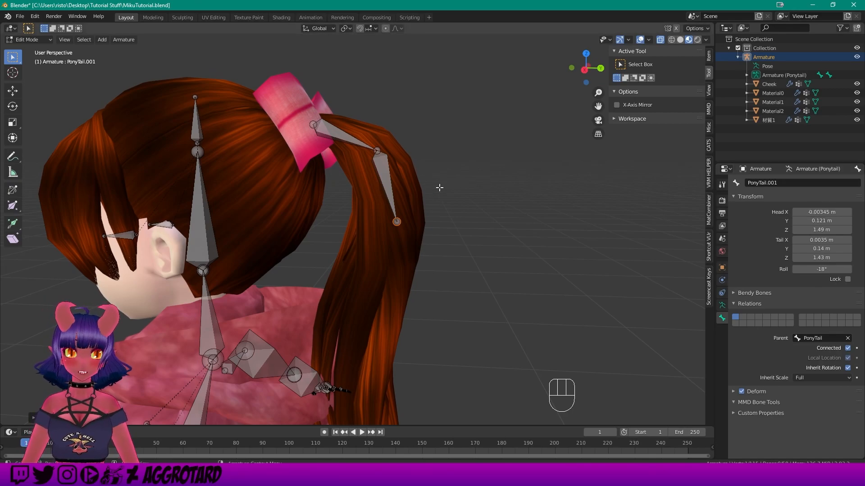
Extrude four more connected bones down the ponytail, ending the chain at the curled hair tip.
middle_click_drag(448, 232, 440, 147)
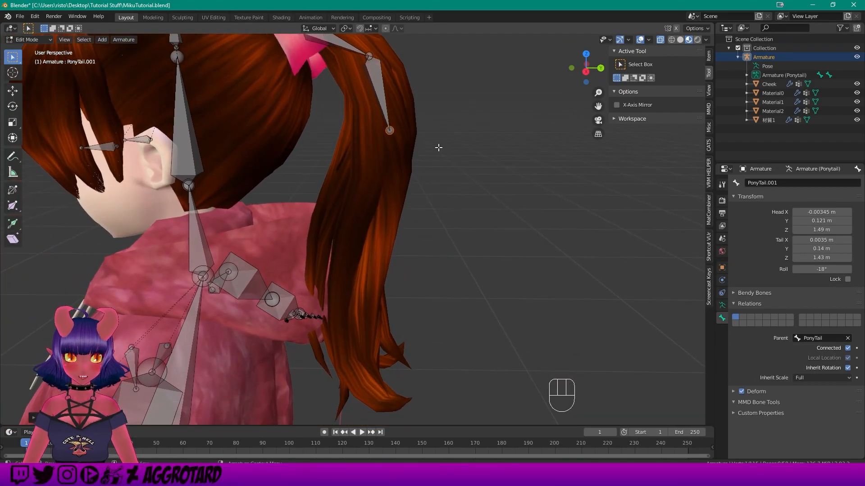
key("e")
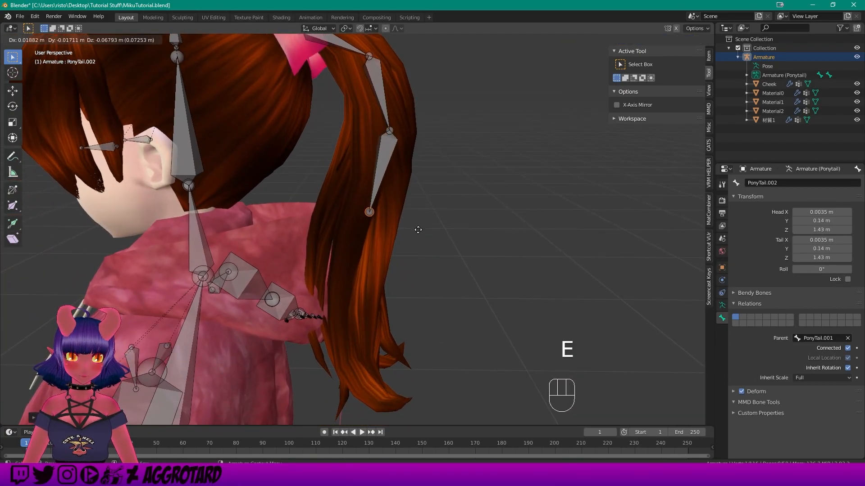
left_click(417, 230)
middle_click_drag(415, 226, 401, 124, "shift")
key("e")
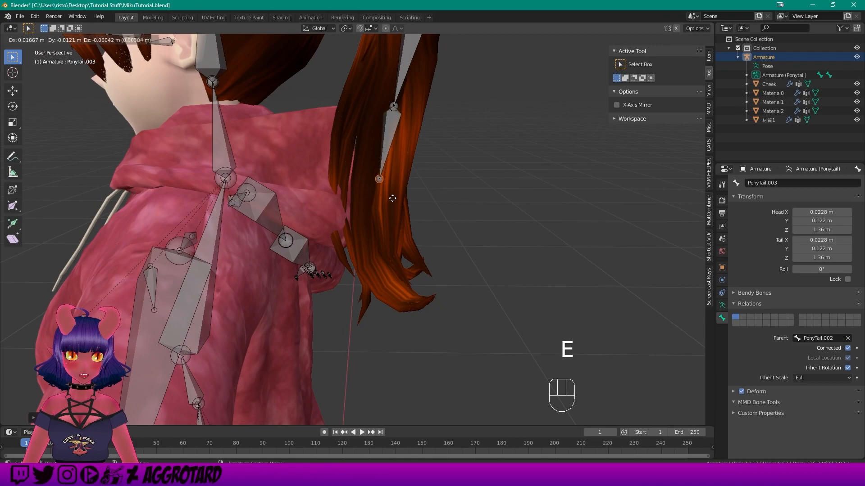
left_click(390, 212)
key("e")
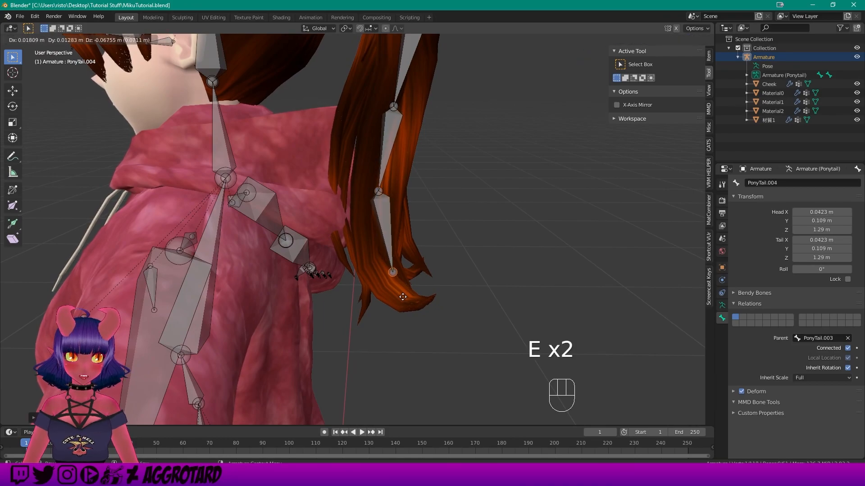
left_click(405, 285)
middle_click_drag(445, 295, 407, 145, "shift")
key("e")
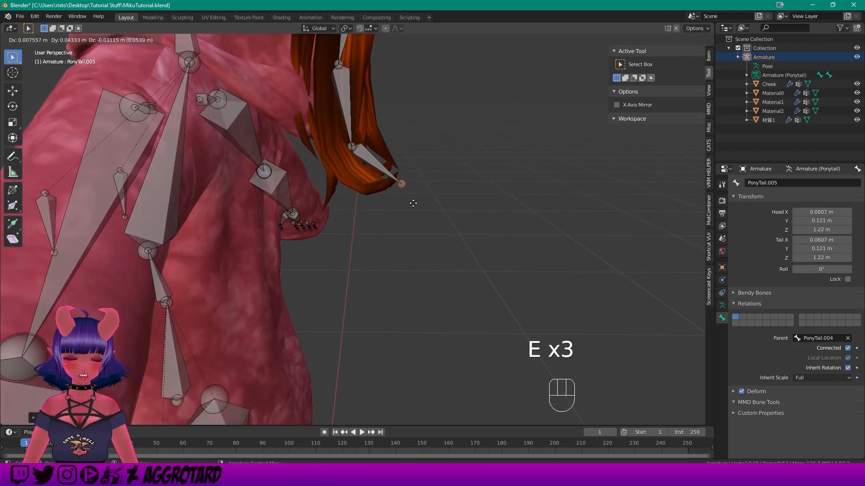
left_click(403, 185)
Viewed from behind, move the tail joints of PonyTail.002 and PonyTail.003 sideways to the middle of the ponytail.
middle_click_drag(472, 133, 396, 131)
scroll(383, 116, "up", 2)
left_click(344, 122)
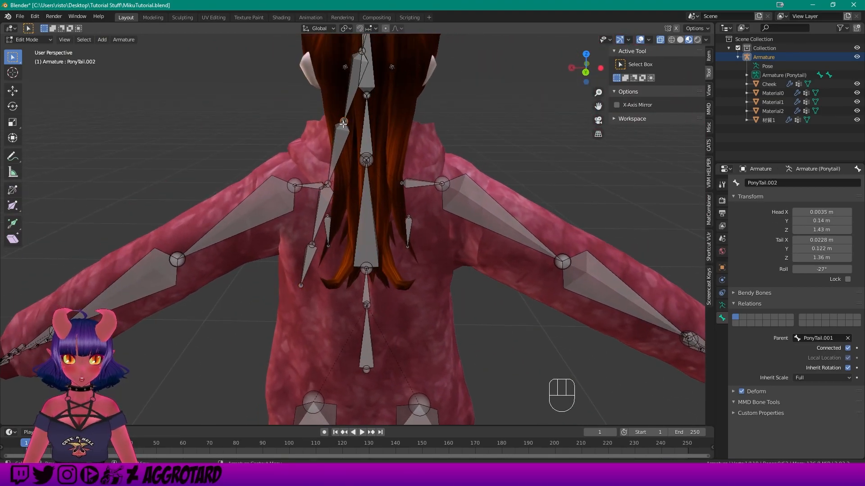
key("g")
left_click(367, 125)
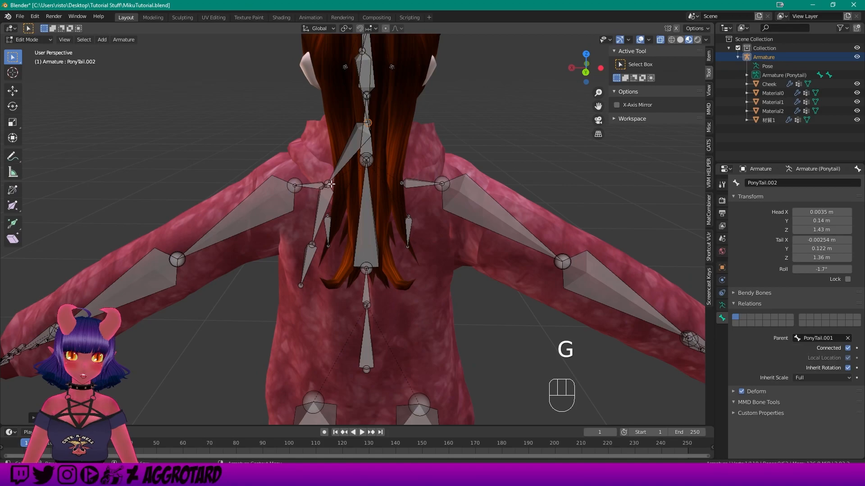
left_click(332, 185)
key("g")
left_click(365, 193)
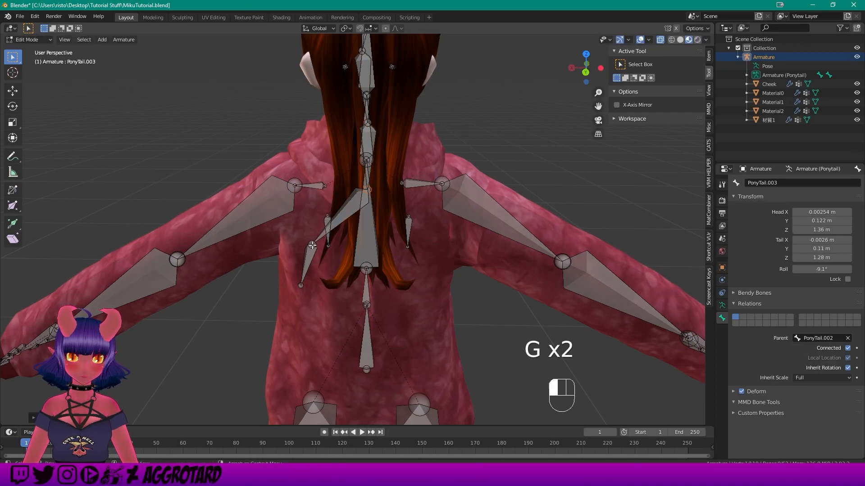
Move the tail joints of PonyTail.004 and PonyTail.005 sideways to the character's centre line.
left_click(313, 249)
key("g")
left_click(363, 254)
middle_click_drag(363, 253, 306, 285)
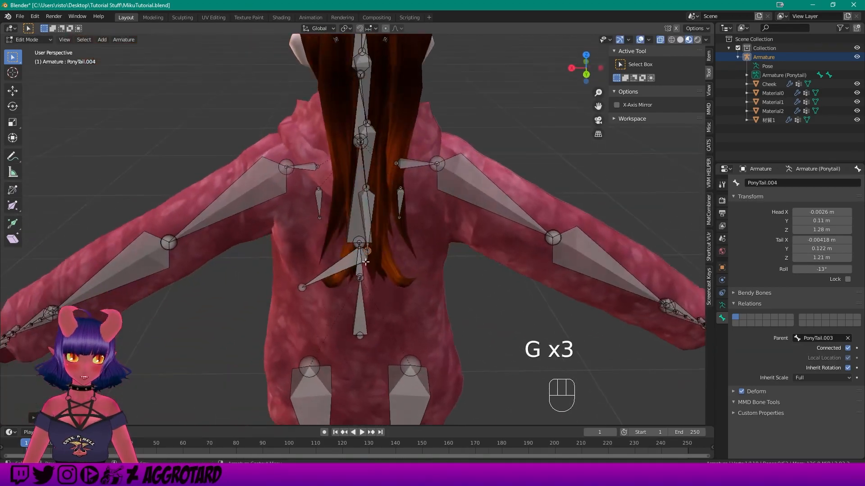
left_click(303, 286)
key("g")
left_click(369, 300)
Viewed from the side, adjust the tail joints of PonyTail.003, PonyTail.002 and PonyTail.004 to follow the ponytail's curve.
middle_click_drag(373, 223, 494, 191)
left_click(404, 172)
key("g")
left_click(400, 171)
left_click(413, 110)
key("g")
left_click(409, 109)
left_click(412, 231)
key("g")
left_click(407, 240)
Set HairROOT as the parent of the first PonyTail bone at the hair tie.
middle_click_drag(407, 240, 415, 181)
middle_click_drag(414, 181, 423, 293, "shift")
scroll(423, 288, "up", 2)
middle_click_drag(443, 205, 479, 196)
scroll(462, 172, "up", 2)
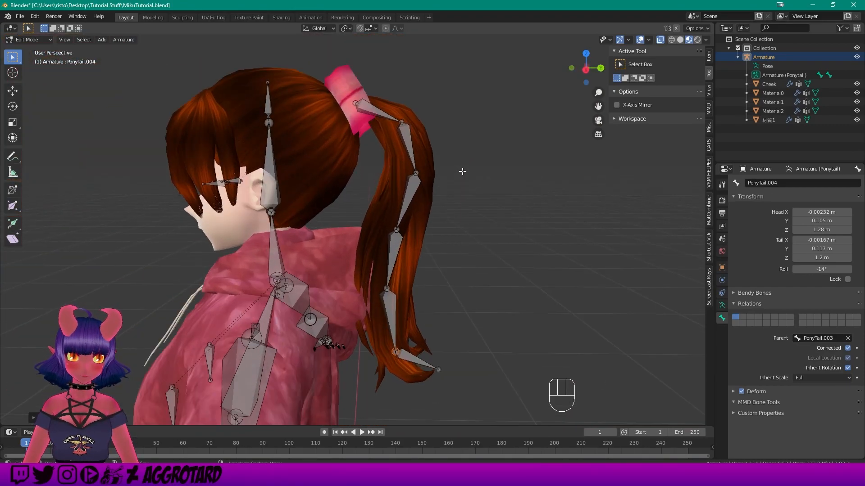
left_click(365, 108)
left_click(816, 337)
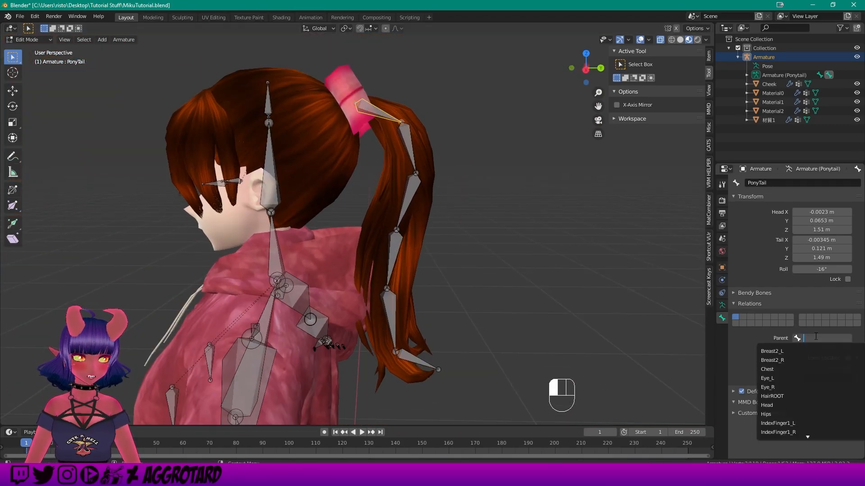
left_click(772, 396)
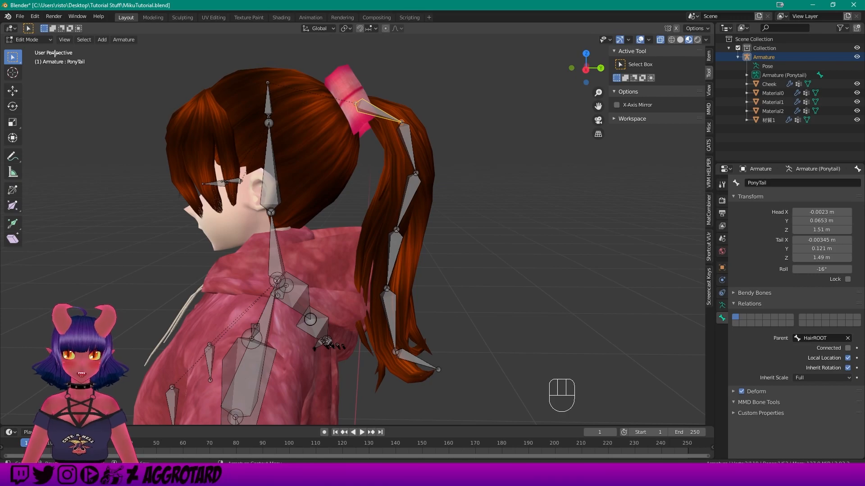
In Object Mode, select the hair mesh and display its vertex groups in an enlarged list.
left_click(31, 40)
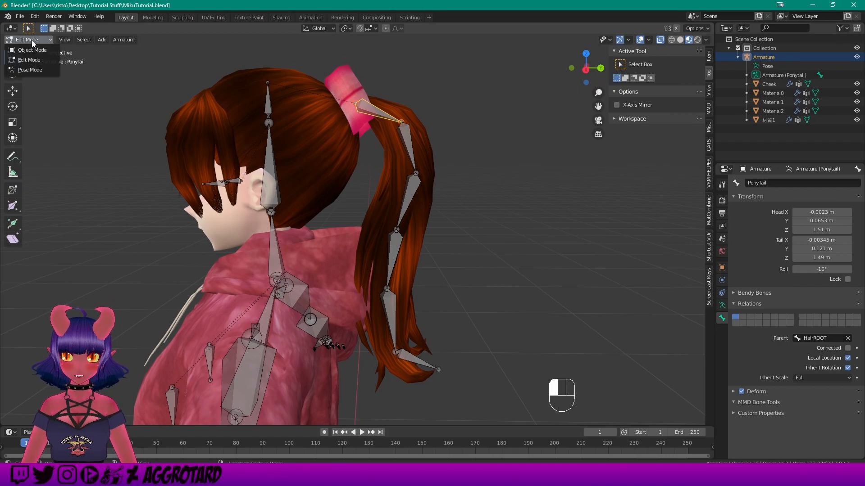
left_click(34, 50)
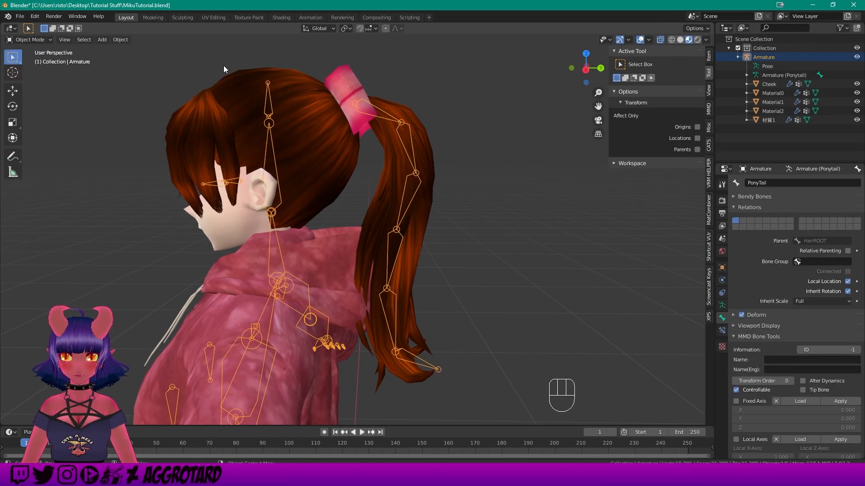
left_click(307, 121)
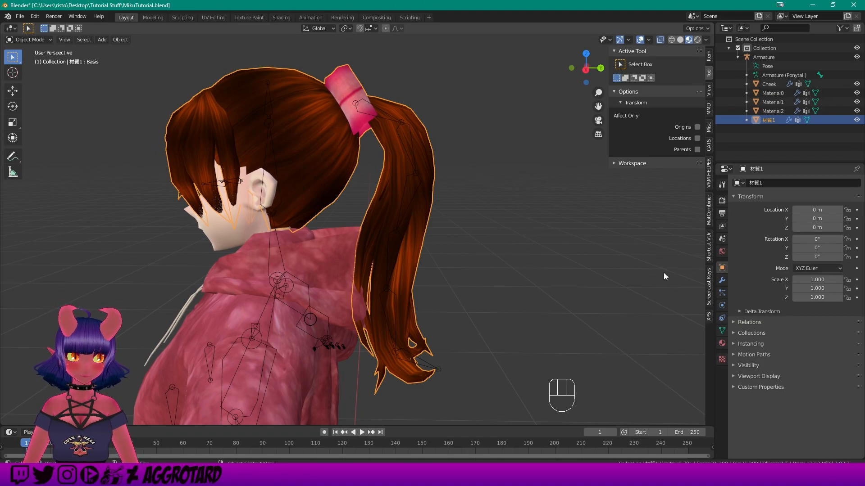
left_click(722, 331)
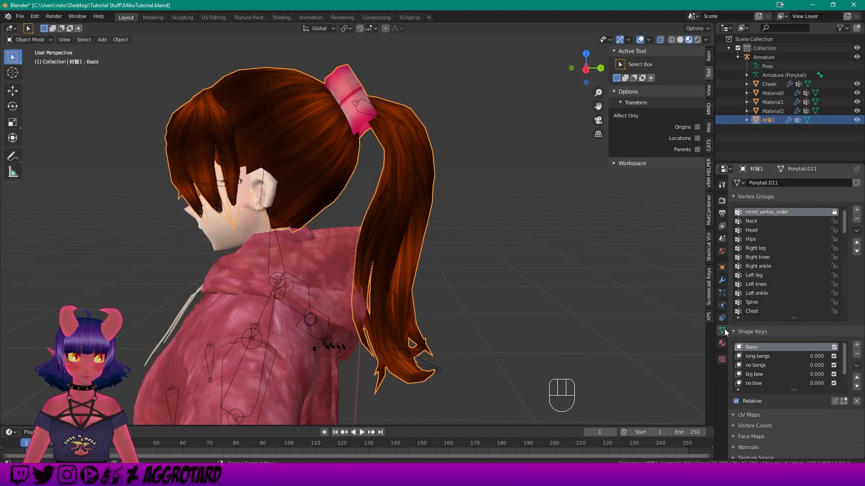
left_click_drag(793, 318, 795, 417)
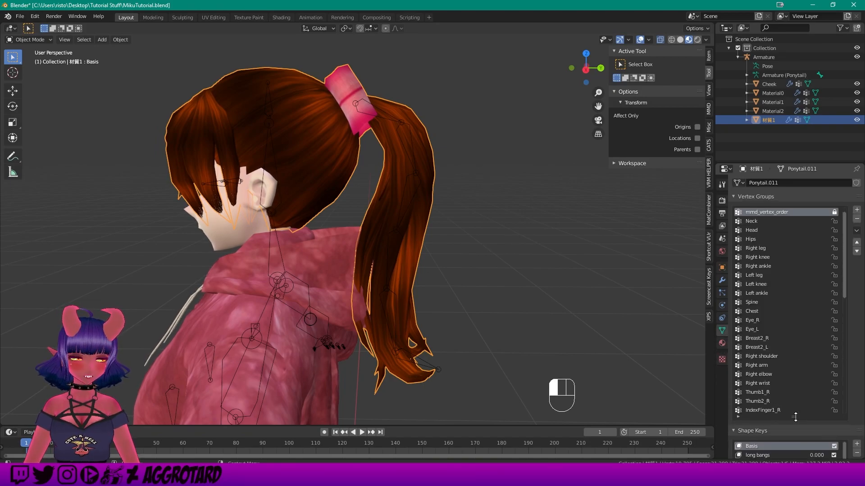
left_click_drag(845, 230, 846, 208)
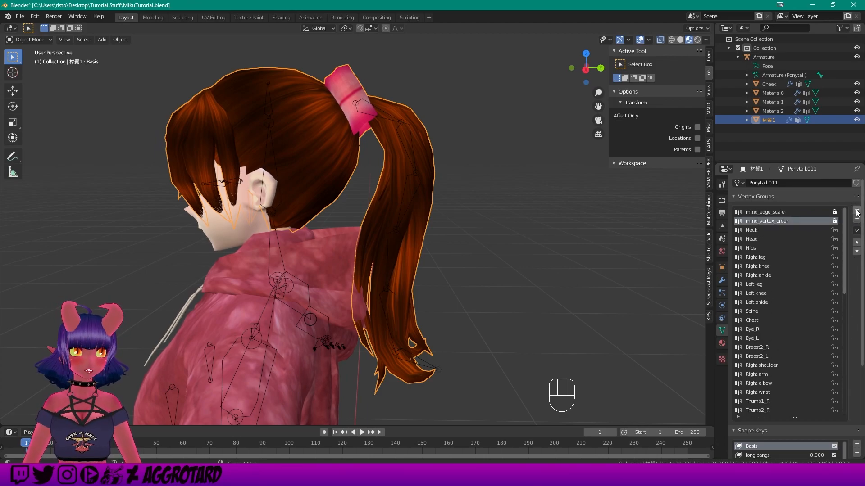
Add two vertex groups to the hair mesh, named PonyTail and PonyTail.001.
left_click(857, 212)
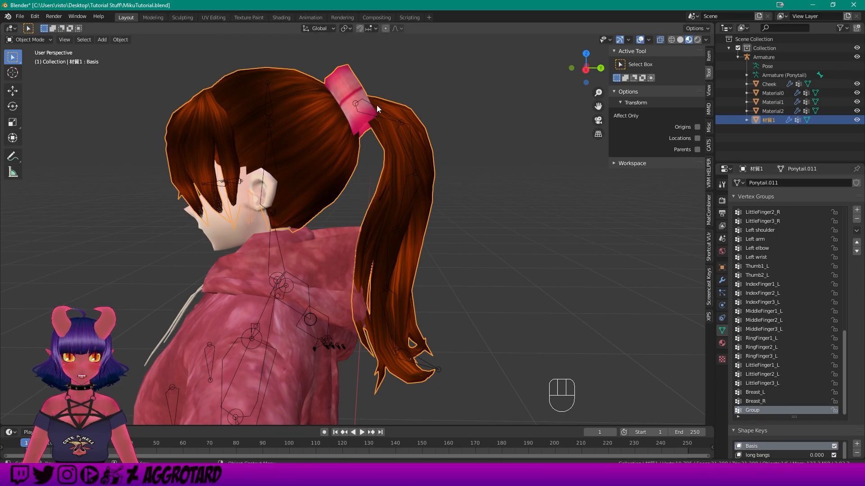
double_click(763, 409)
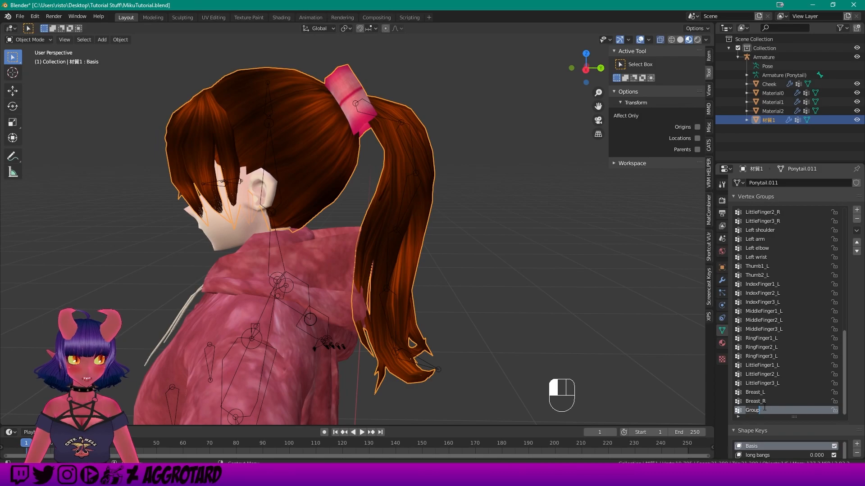
type("PonyTail")
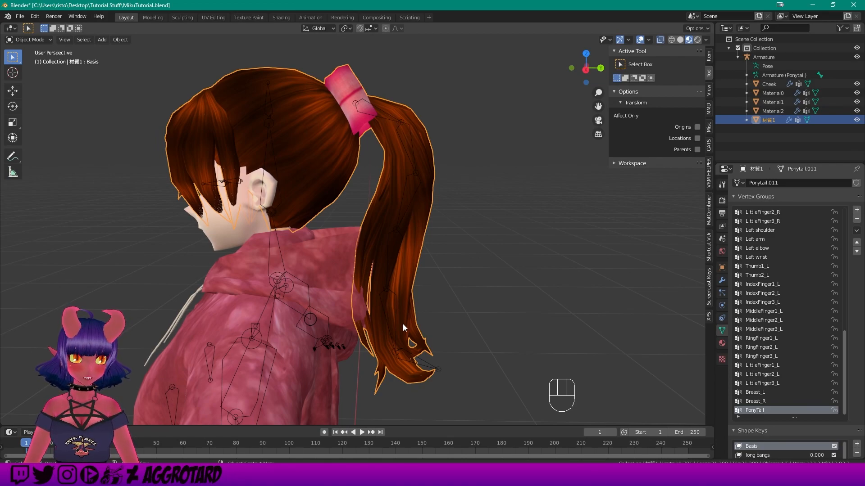
left_click(856, 210)
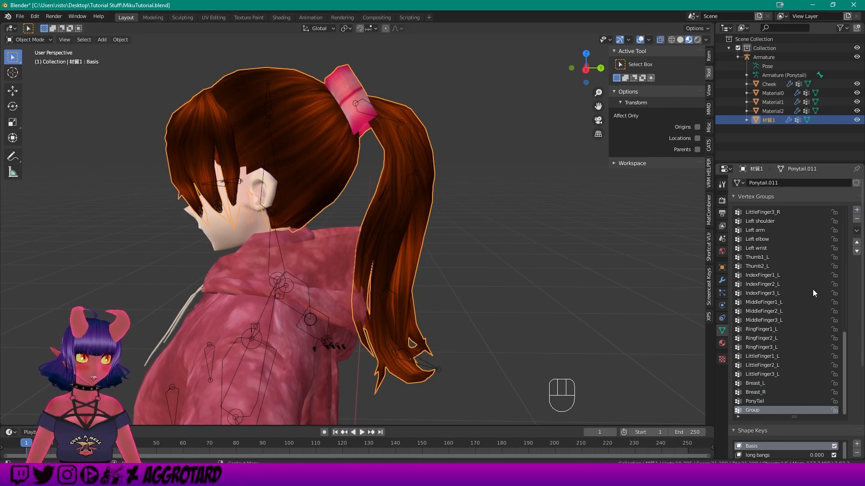
double_click(753, 410)
type("PonyTail.001")
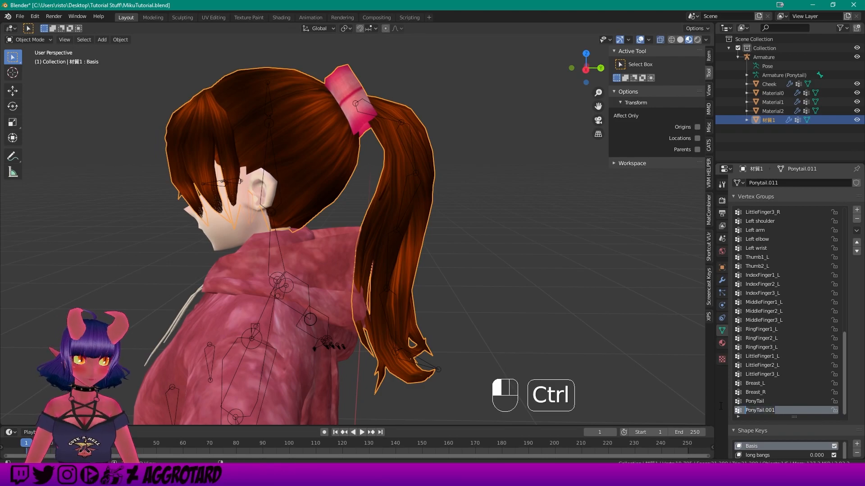
left_click(783, 402)
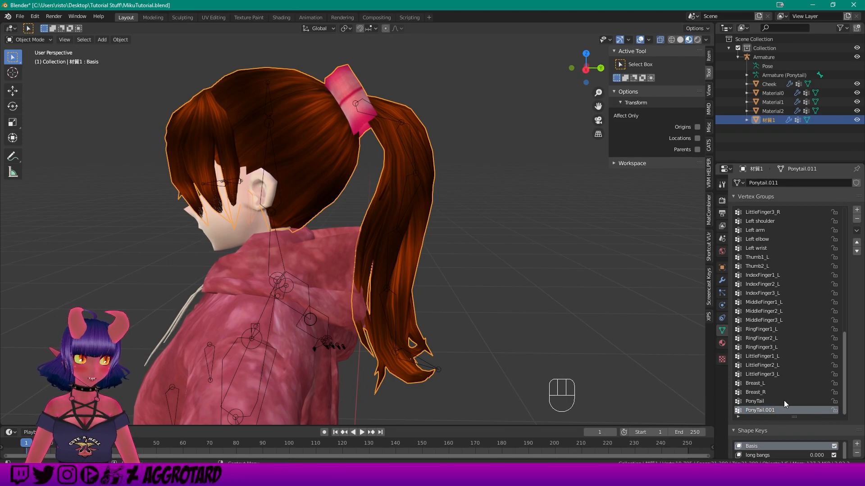
Add two more vertex groups to the hair mesh, named PonyTail.002 and PonyTail.003.
left_click(857, 210)
double_click(762, 411)
type("PonyTail.001")
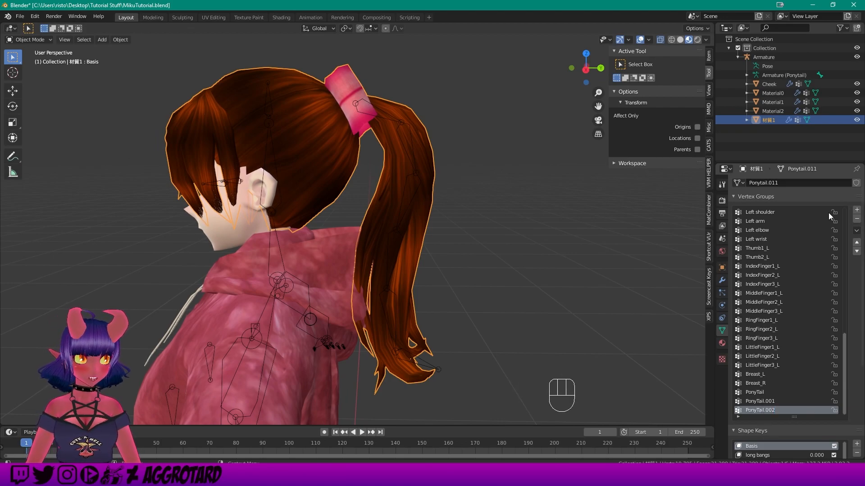
left_click(856, 210)
double_click(765, 411)
type("PonyTail.001")
Add the last two ponytail vertex groups, named PonyTail.004 and PonyTail.005.
left_click(857, 210)
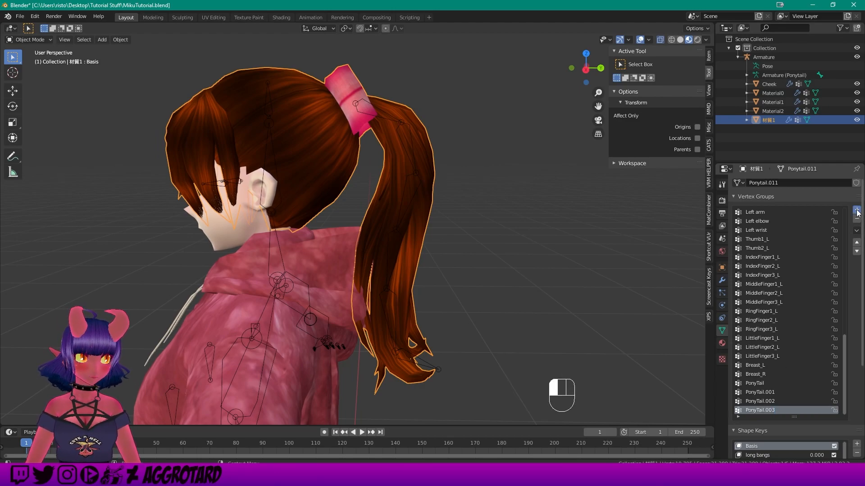
double_click(769, 410)
type("PonyTail.001")
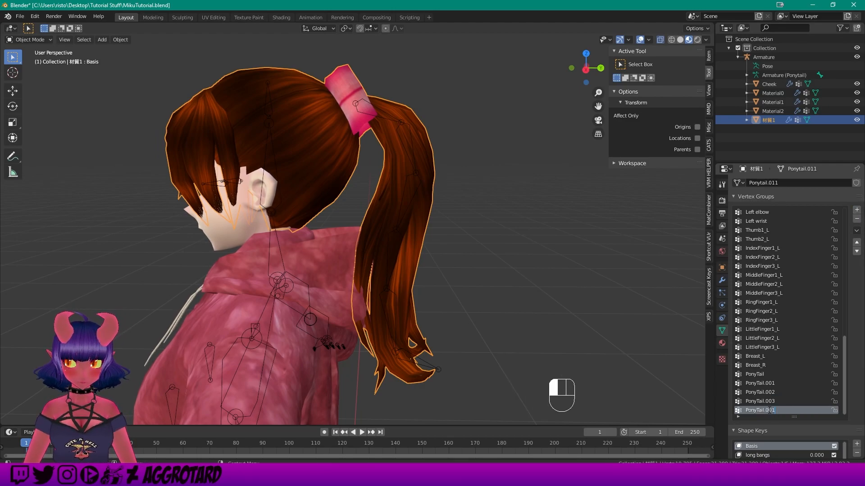
key("Return")
left_click(856, 209)
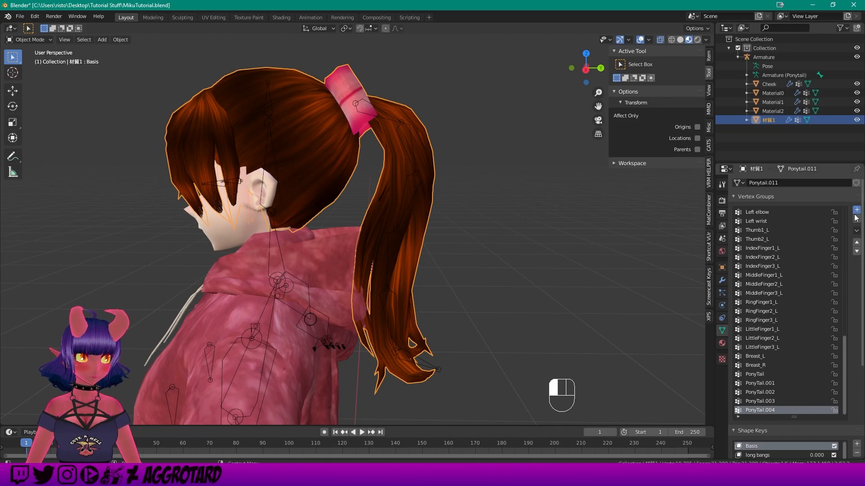
double_click(768, 411)
type("PonyTail.001")
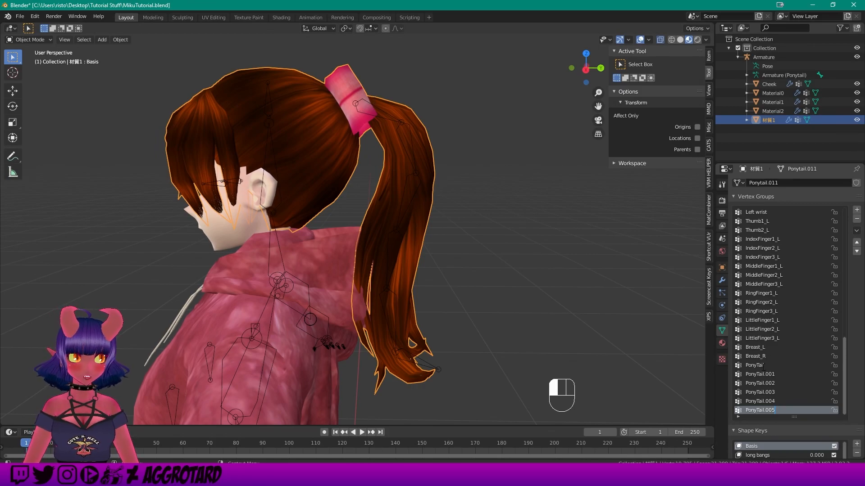
Make PonyTail the active vertex group and put the hair mesh into Weight Paint mode.
left_click(761, 366)
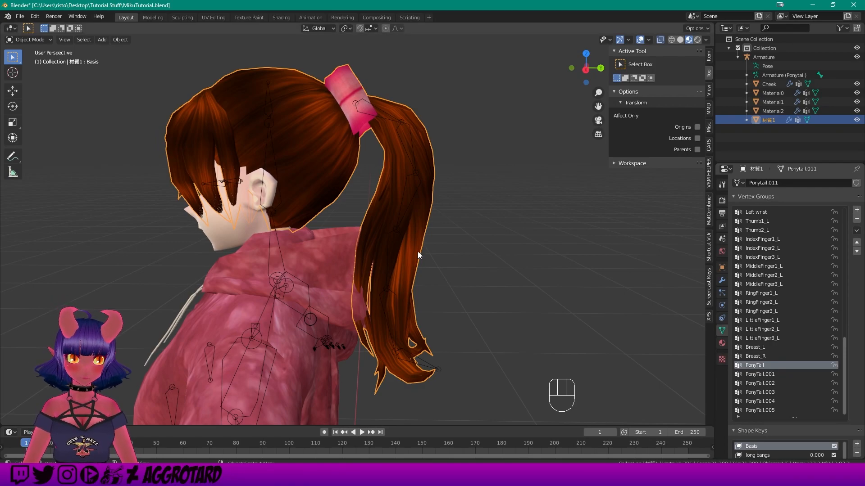
middle_click_drag(456, 248, 475, 249)
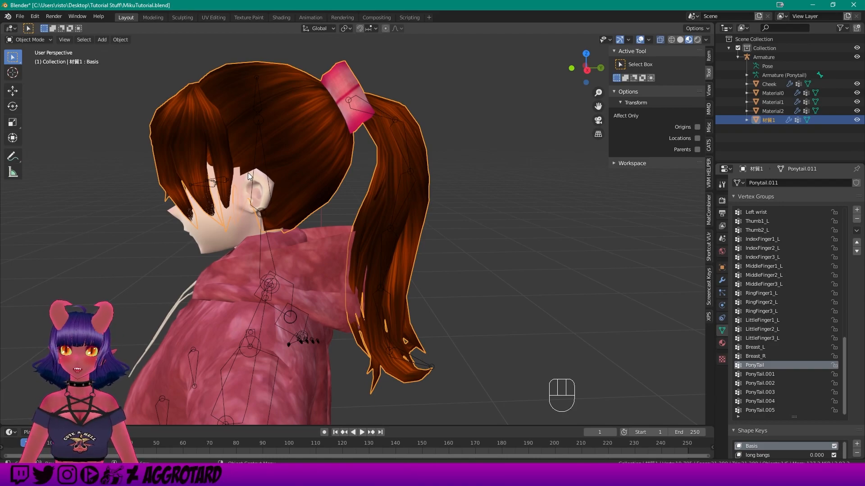
left_click(313, 134)
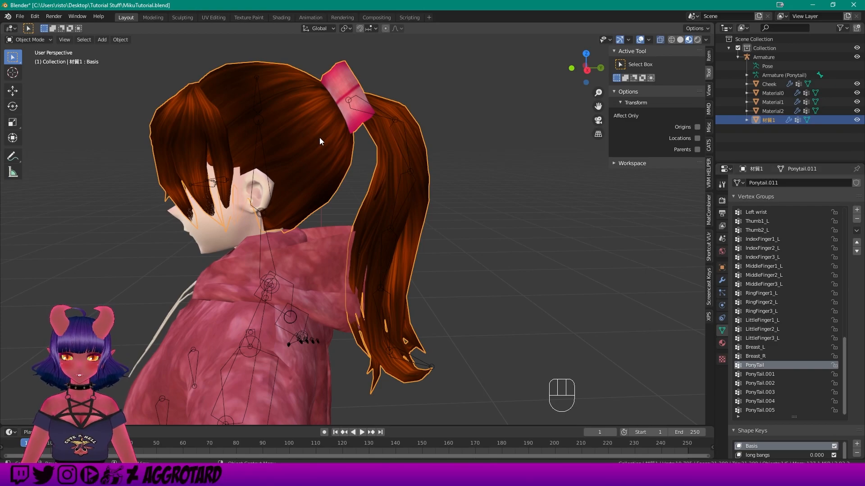
left_click(29, 40)
left_click(33, 90)
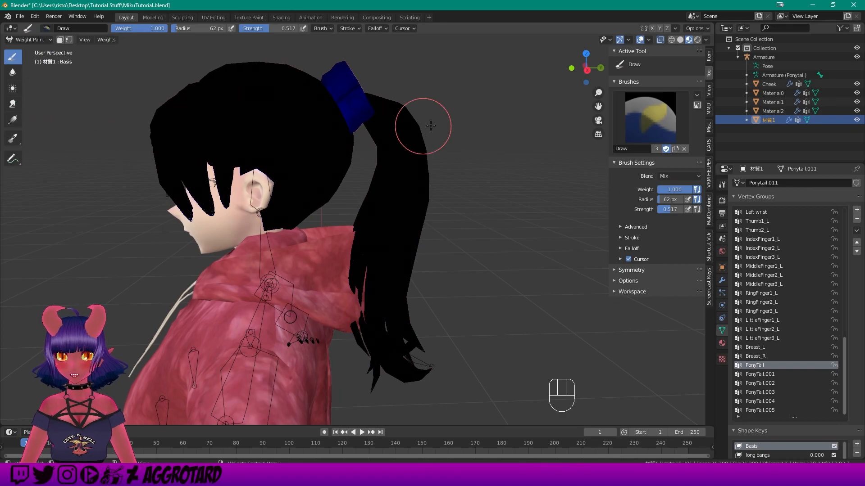
Use Solid viewport shading with X-ray enabled, framing the head and ponytail bones from the side.
scroll(506, 171, "down", 2)
mouse_move(369, 151)
middle_mouse_down()
mouse_move(473, 152)
mouse_move(343, 143)
mouse_move(380, 136)
middle_mouse_up()
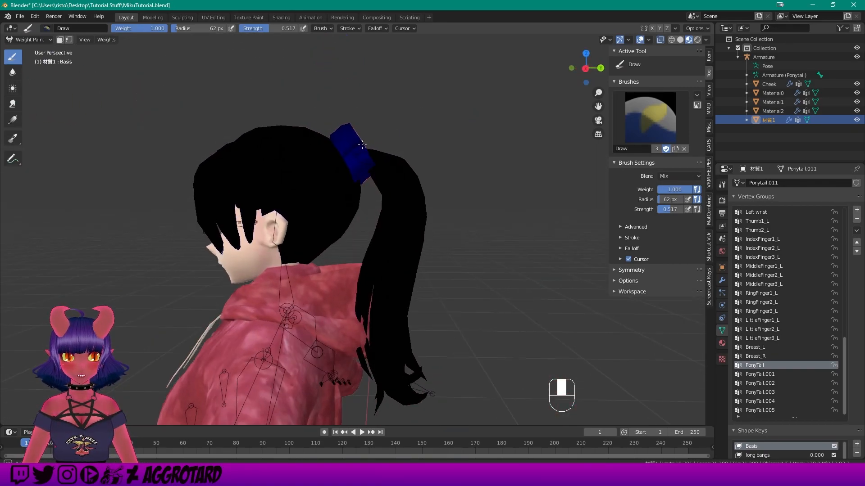
scroll(457, 117, "up", 2)
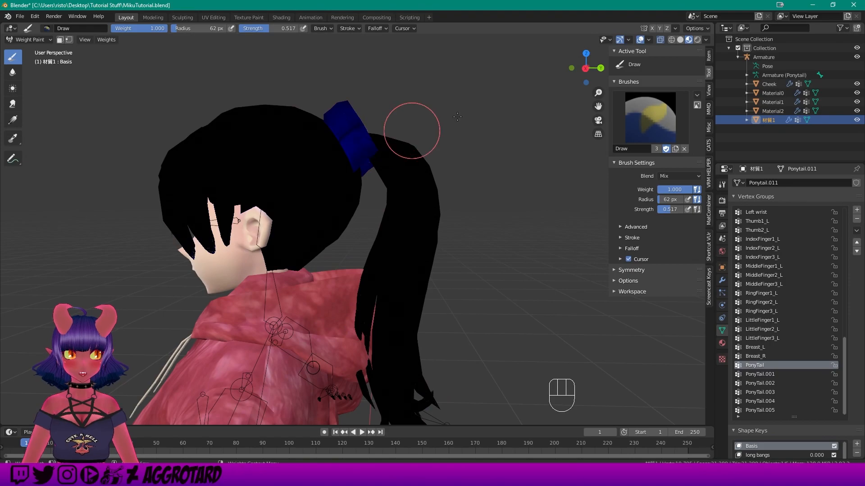
left_click(679, 39)
left_click(661, 40)
middle_click_drag(362, 160, 409, 162)
scroll(427, 157, "up", 1)
middle_click_drag(481, 141, 455, 152, "shift")
scroll(455, 153, "down", 2)
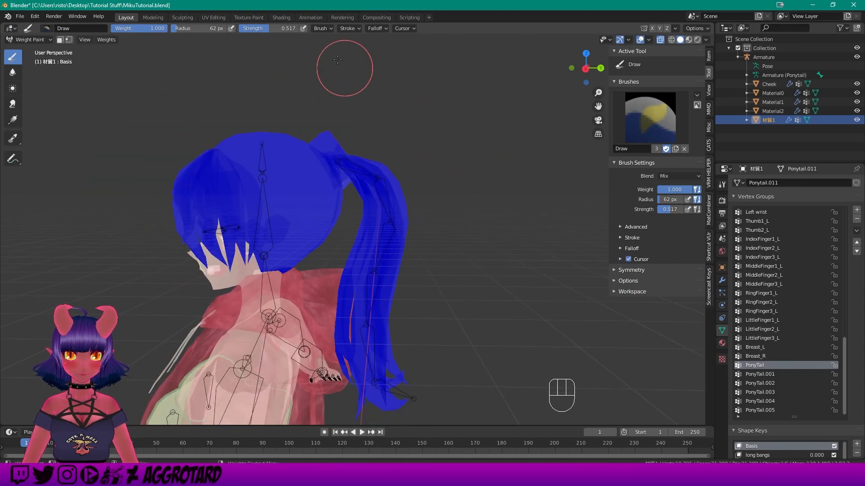
Try a Draw brush stroke of weight at the ponytail's base and undo it.
left_click(323, 28)
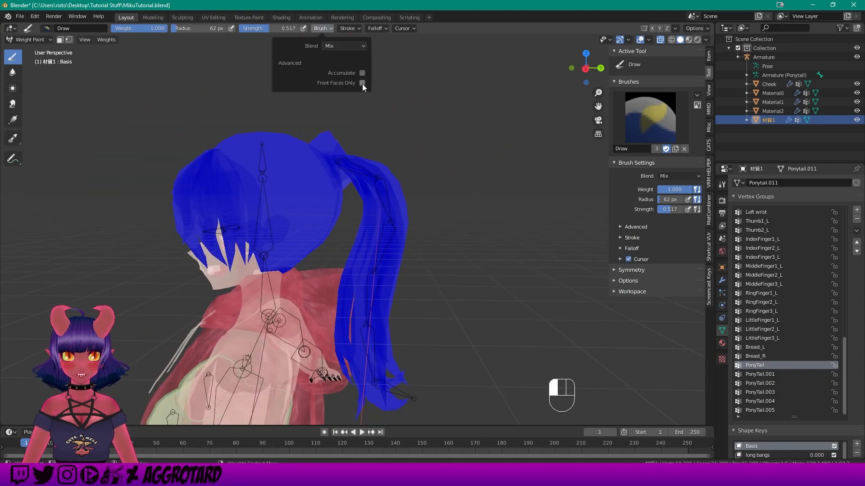
left_click(385, 29)
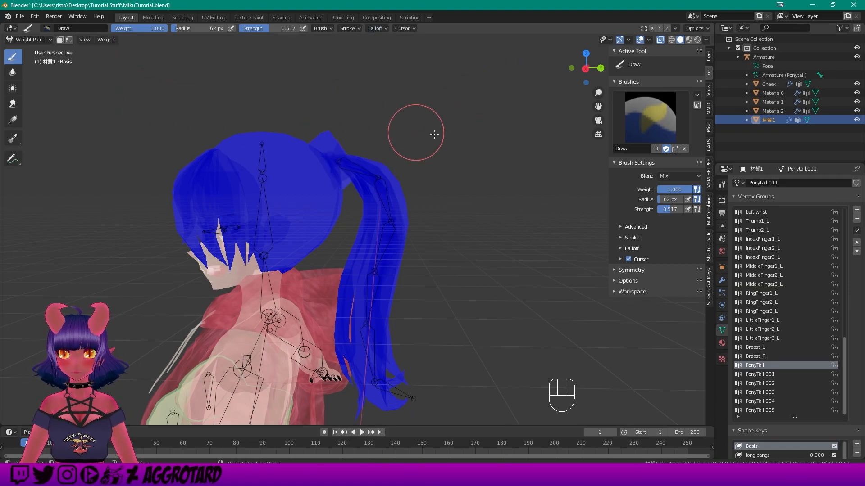
scroll(495, 149, "up", 2)
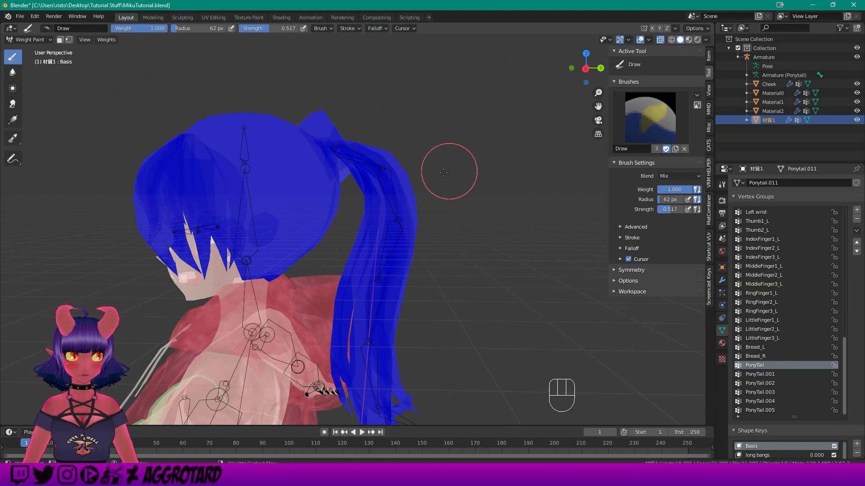
scroll(384, 135, "up", 2)
mouse_move(376, 124)
left_mouse_down()
mouse_move(357, 142)
mouse_move(356, 133)
left_mouse_up()
key("ctrl+z")
scroll(465, 129, "up", 1)
mouse_move(465, 130)
middle_mouse_down()
mouse_move(479, 134)
mouse_move(461, 135)
middle_mouse_up()
scroll(461, 135, "down", 2)
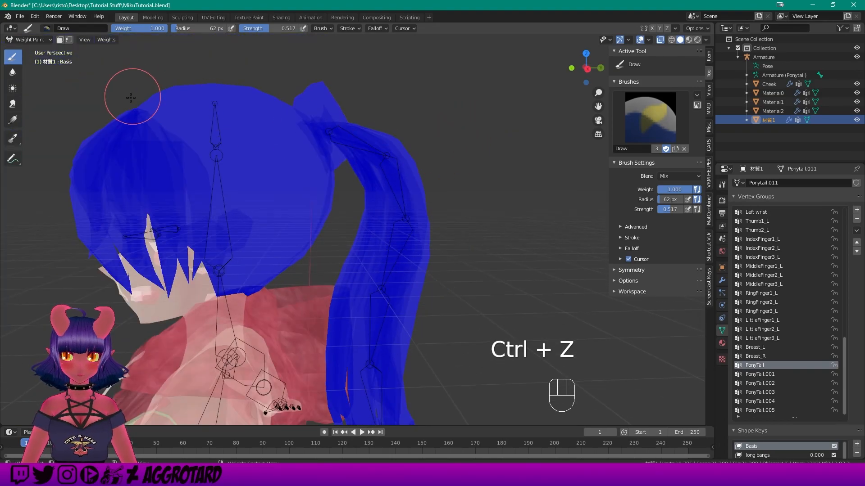
With the Gradient tool in Radial mode, apply PonyTail weight around the first ponytail bone, from the hair tie over the ponytail's base.
left_click(13, 119)
scroll(408, 92, "up", 1)
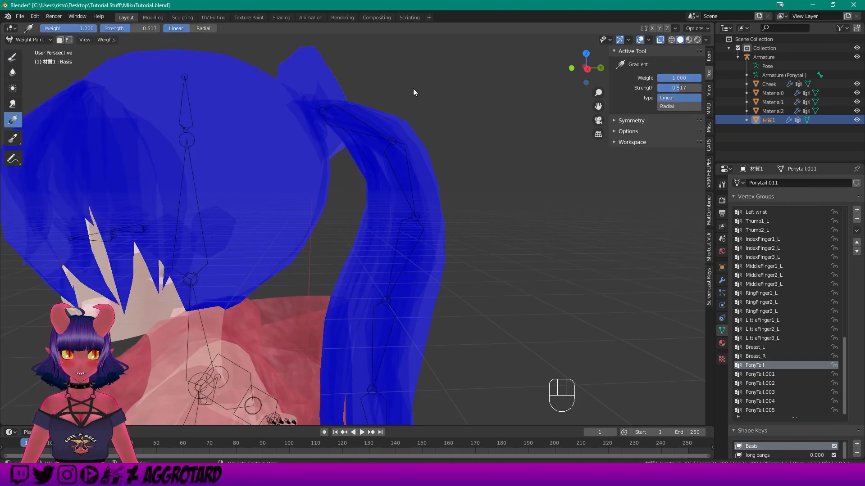
scroll(423, 94, "down", 1)
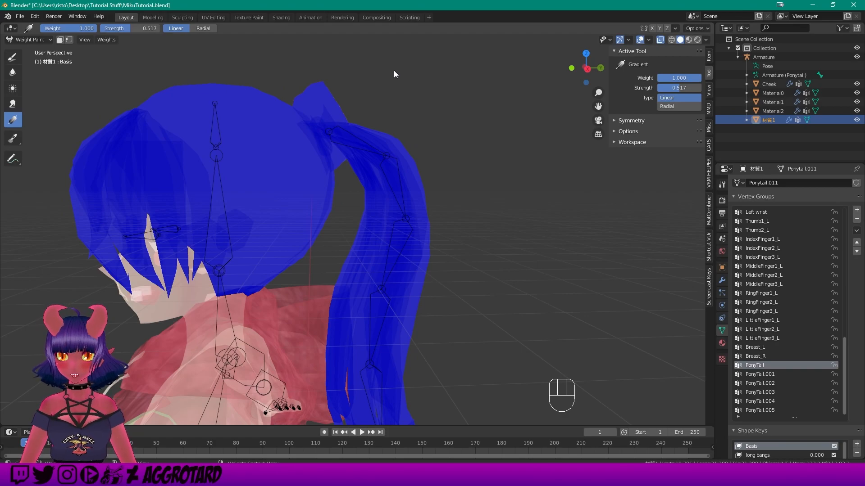
left_click(202, 28)
middle_click_drag(420, 88, 400, 118, "shift")
scroll(396, 118, "up", 1)
left_click_drag(331, 122, 406, 64)
left_click_drag(335, 158, 293, 225)
left_click_drag(386, 111, 500, 54)
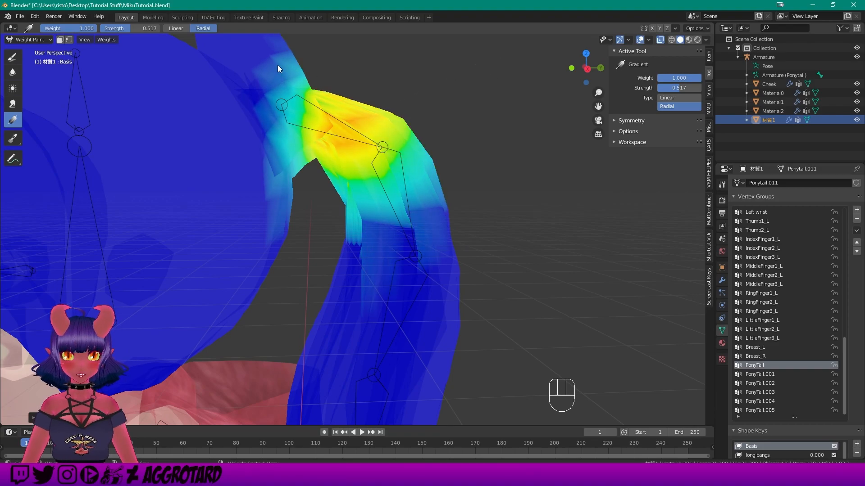
middle_click_drag(383, 194, 309, 184)
middle_click_drag(301, 145, 332, 150)
middle_click_drag(413, 195, 314, 279)
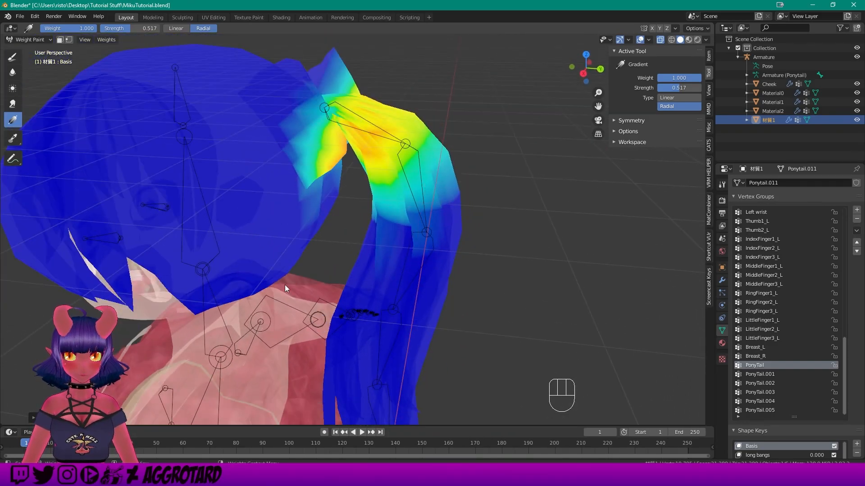
Make PonyTail.001 the active vertex group and apply radial gradient weight around the second ponytail bone.
middle_click_drag(503, 216, 374, 83, "shift")
scroll(344, 117, "up", 2)
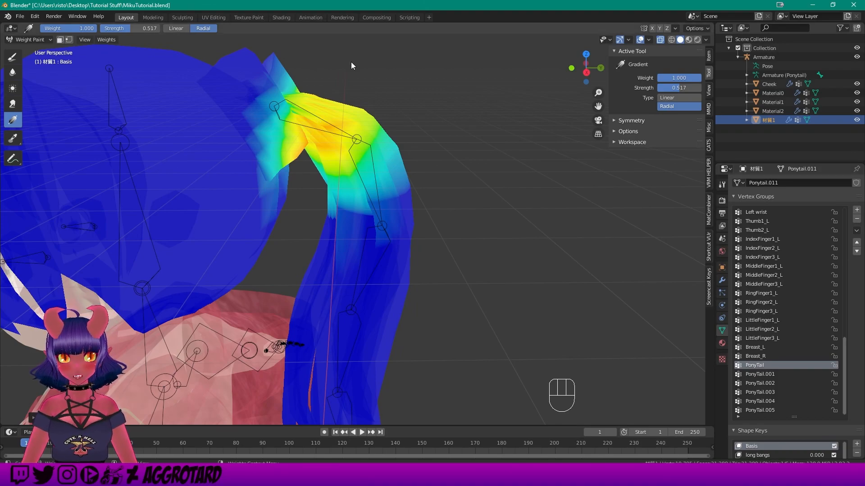
left_click(763, 374)
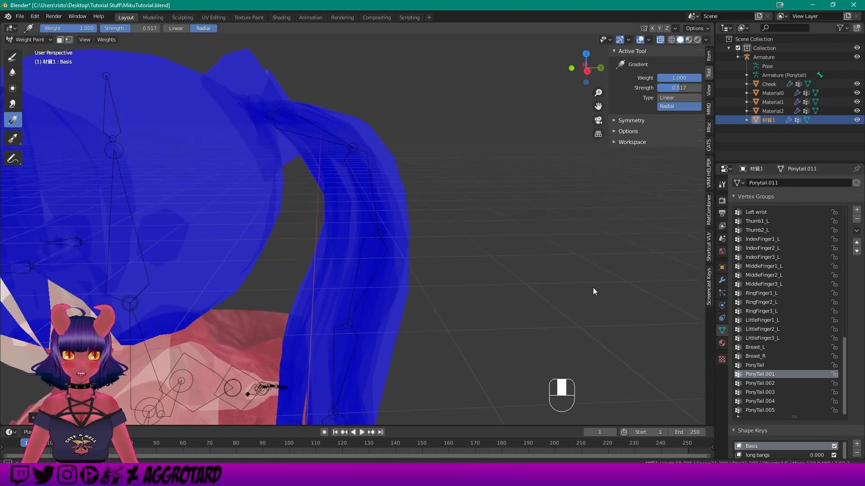
left_click_drag(372, 191, 451, 173)
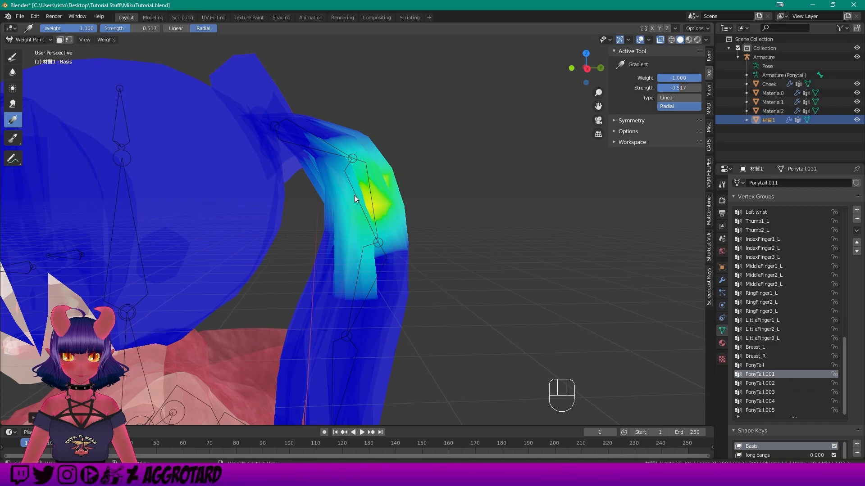
left_click_drag(318, 204, 256, 215)
left_click_drag(380, 201, 492, 177)
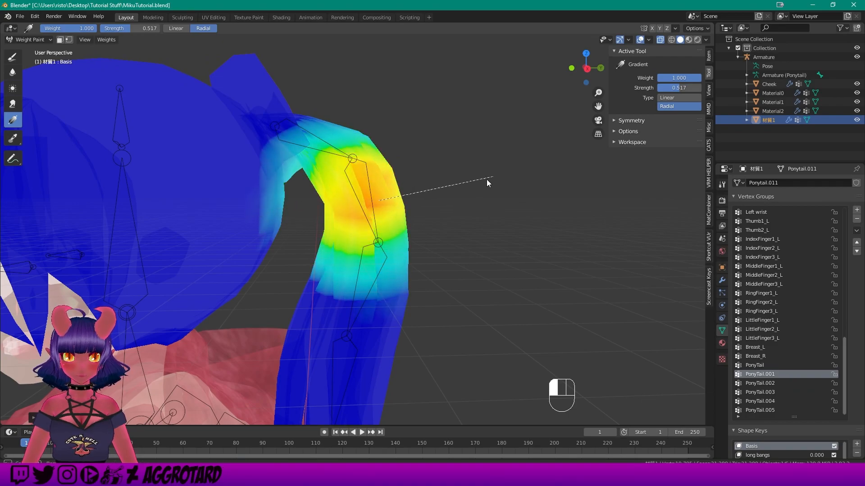
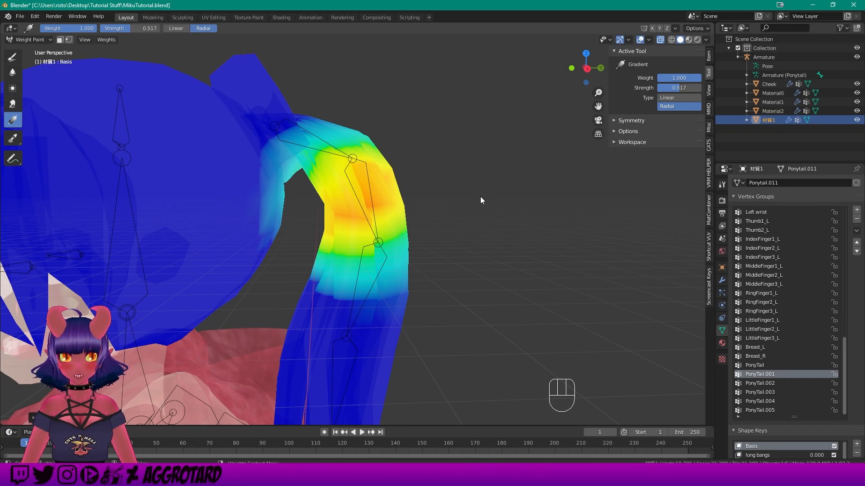
middle_click_drag(480, 197, 479, 195)
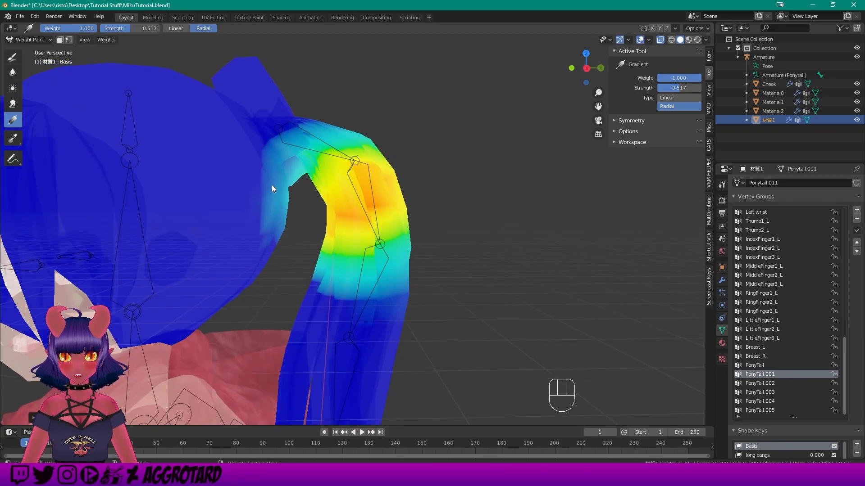
Make PonyTail.002 the active vertex group and build up radial gradient weight around the third ponytail bone.
middle_click_drag(445, 304, 419, 233, "shift")
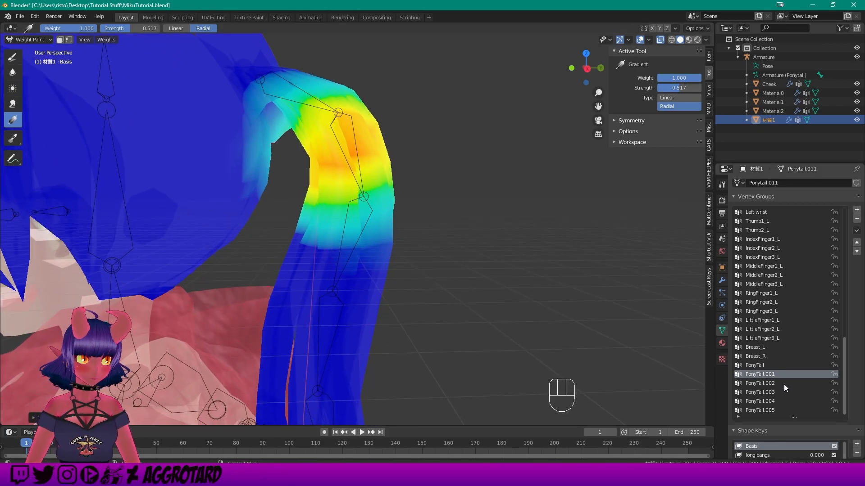
left_click(770, 383)
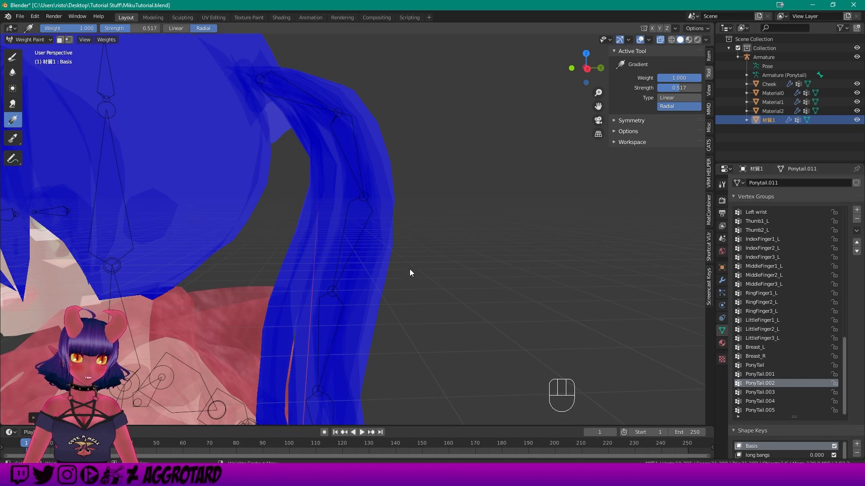
left_click_drag(347, 242, 411, 266)
left_click_drag(372, 247, 447, 271)
left_click_drag(320, 241, 239, 220)
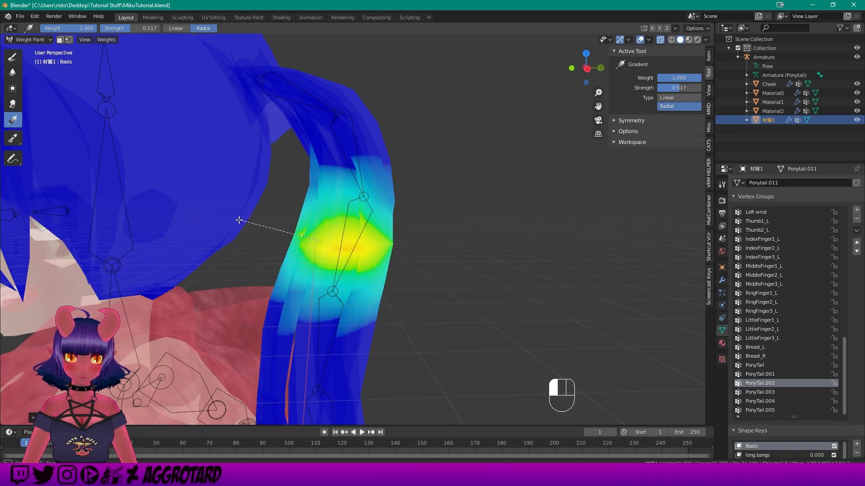
left_click_drag(296, 228, 250, 216)
left_click_drag(373, 231, 442, 256)
left_click_drag(366, 274, 439, 301)
left_click_drag(329, 242, 267, 225)
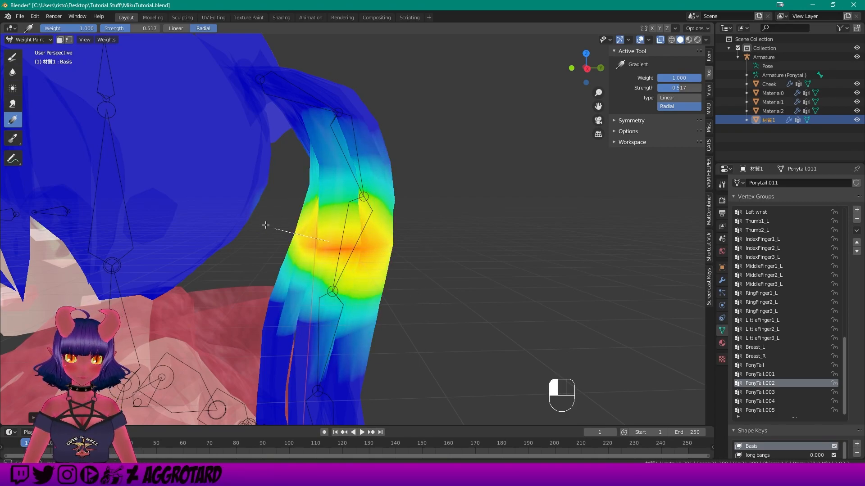
Examine the Draw brush's blend, front-face and falloff shape options, along with the PonyTail.002 weights on the hair.
left_click(18, 59)
left_click(328, 30)
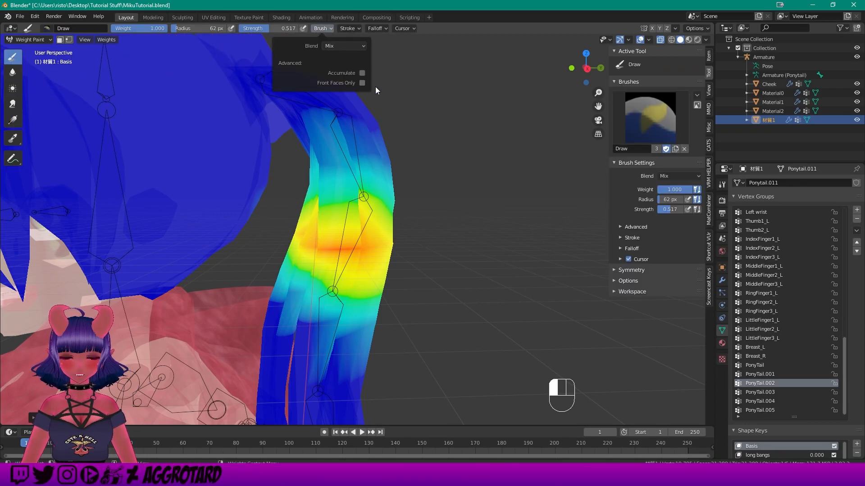
left_click(385, 28)
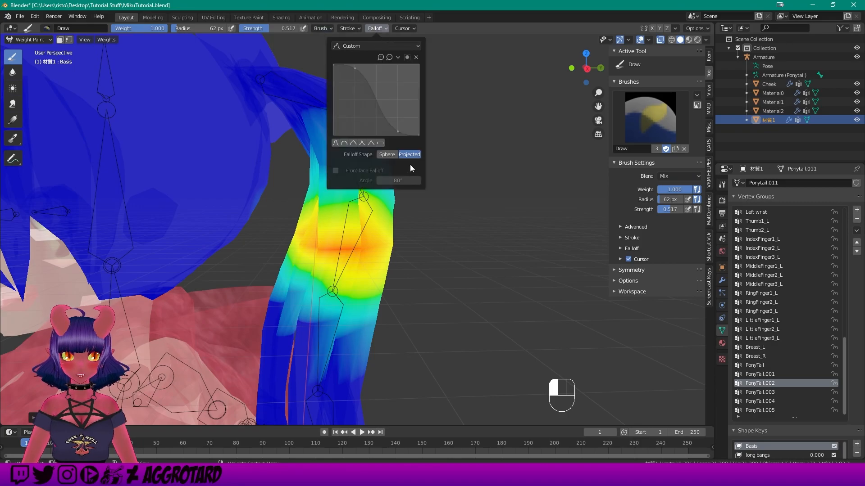
scroll(460, 173, "down", 1)
middle_click_drag(460, 173, 451, 193)
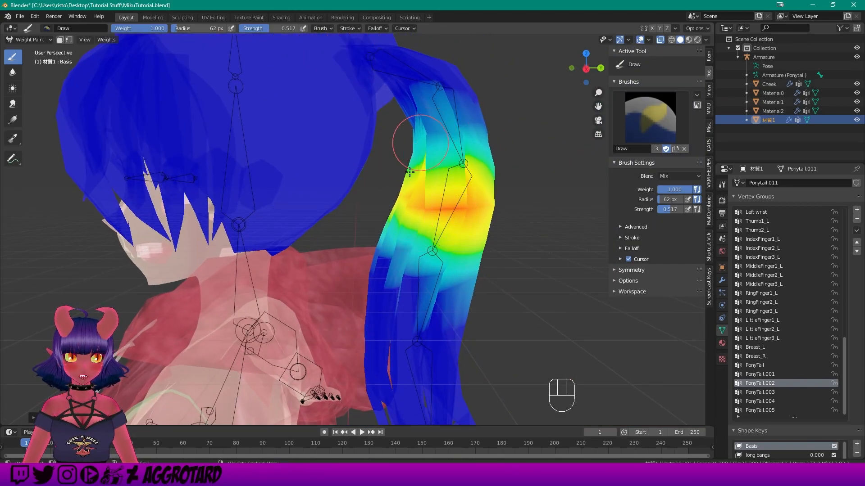
middle_click_drag(472, 221, 457, 166, "shift")
middle_click_drag(440, 203, 454, 198)
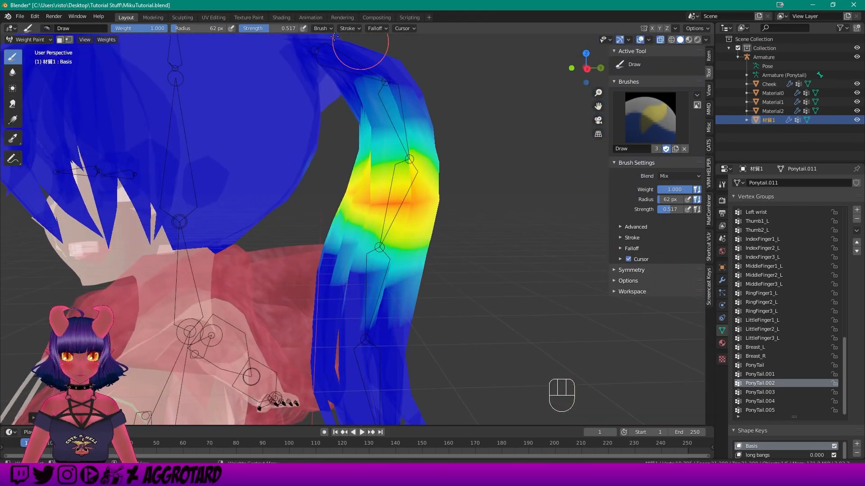
With the Gradient tool, apply PonyTail.003 weight in radial gradients around the fourth ponytail bone.
left_click(15, 127)
left_click(776, 393)
middle_click_drag(518, 317, 499, 259, "shift")
left_click_drag(354, 229, 431, 245)
left_click_drag(370, 233, 473, 258)
left_click_drag(345, 226, 239, 200)
left_click_drag(348, 229, 220, 201)
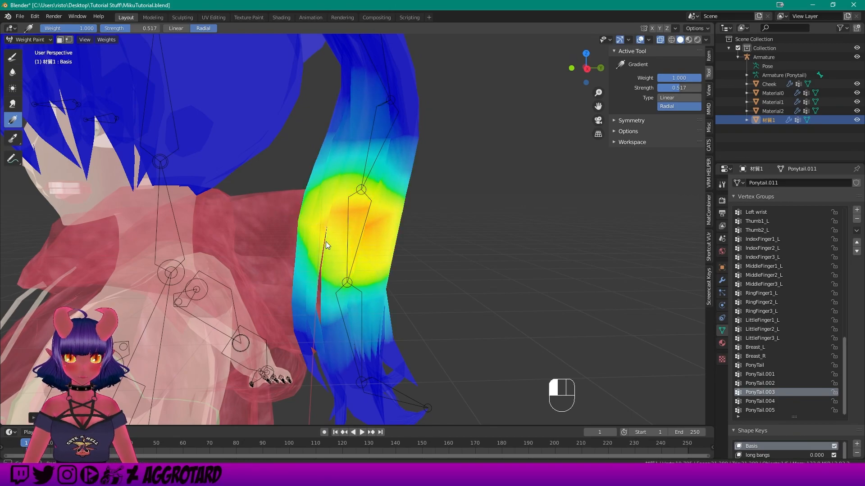
left_click_drag(310, 263, 319, 209)
left_click_drag(298, 178, 300, 178)
Make PonyTail.004 the active vertex group and apply radial gradient weight around the fifth ponytail bone.
middle_click_drag(409, 284, 396, 153, "shift")
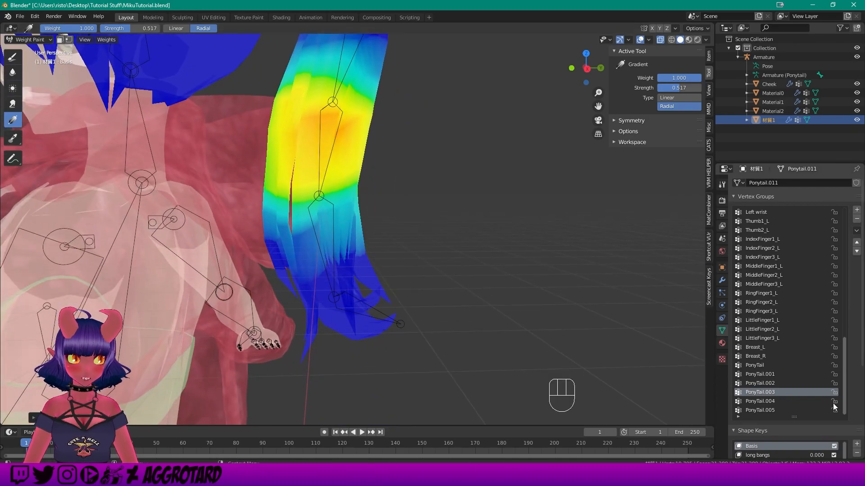
left_click(781, 403)
left_click_drag(341, 233, 453, 208)
left_click_drag(272, 257, 205, 262)
left_click_drag(338, 238, 432, 210)
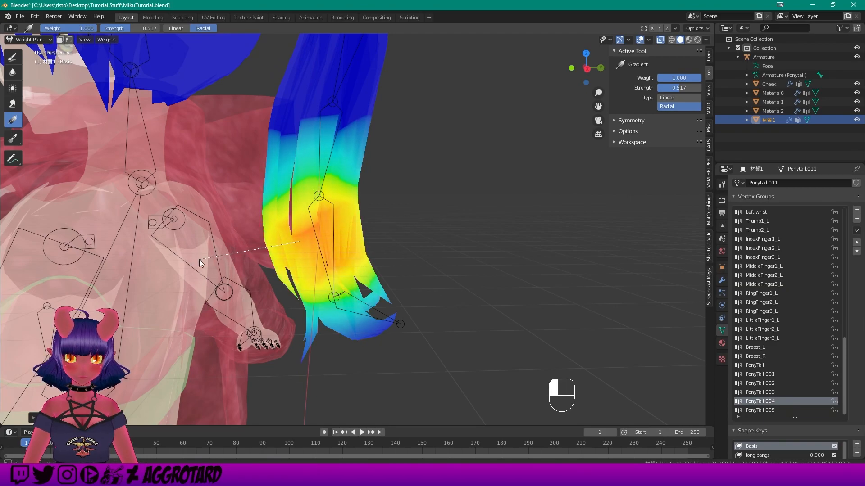
Make PonyTail.005 the active vertex group and apply radial gradient weight over the ponytail's tip around the last bone.
left_click(781, 410)
left_click_drag(369, 310, 304, 375)
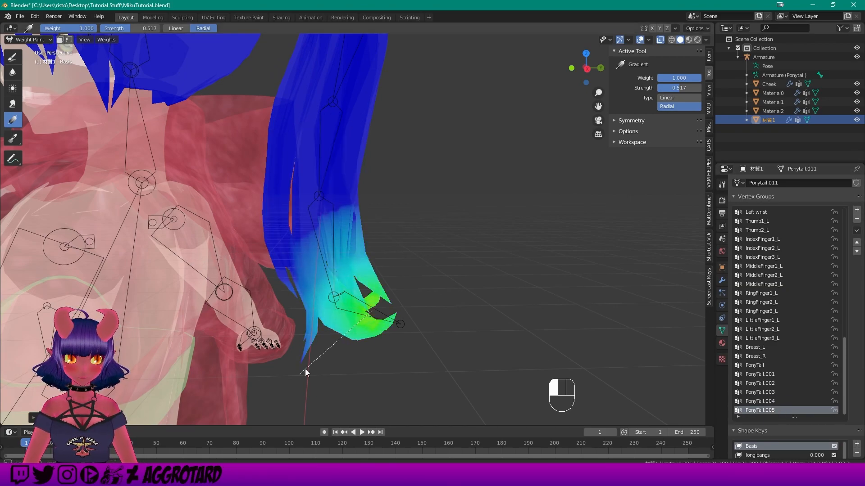
left_click_drag(350, 337, 239, 345)
left_click_drag(308, 340, 356, 312)
middle_click_drag(391, 282, 511, 289)
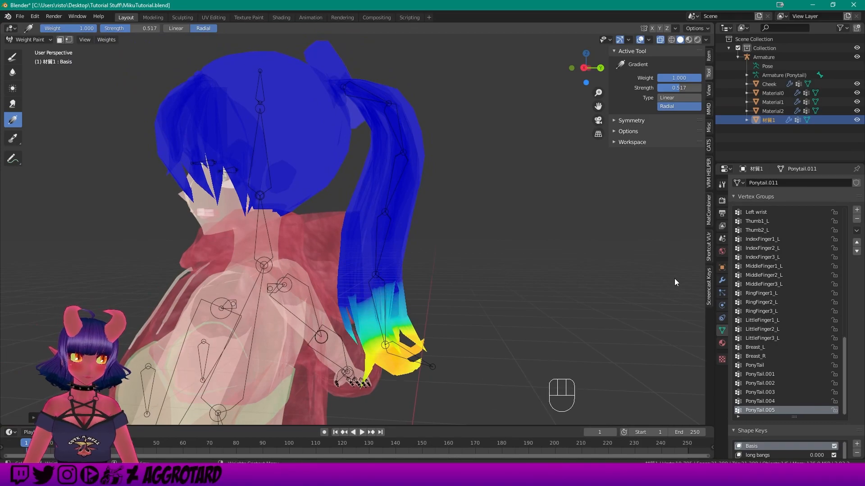
Leave Weight Paint mode, select the Armature, use Material Preview shading and put the armature into Pose Mode.
left_click(28, 39)
left_click(35, 49)
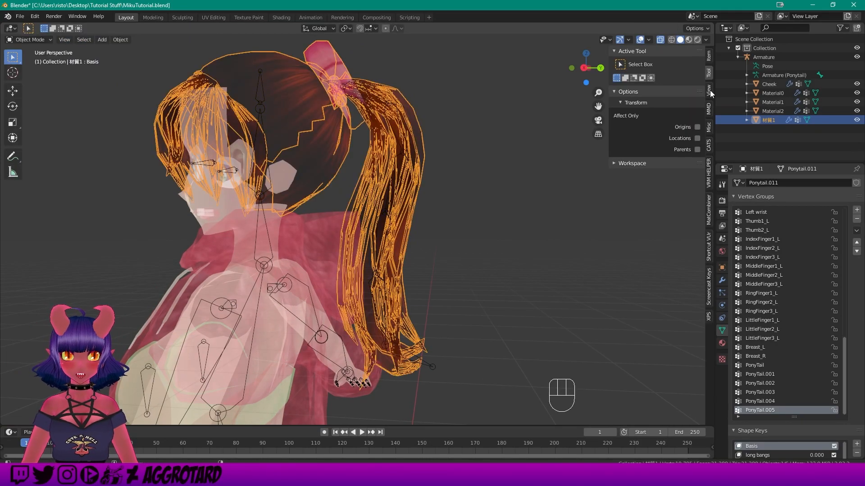
left_click(785, 59)
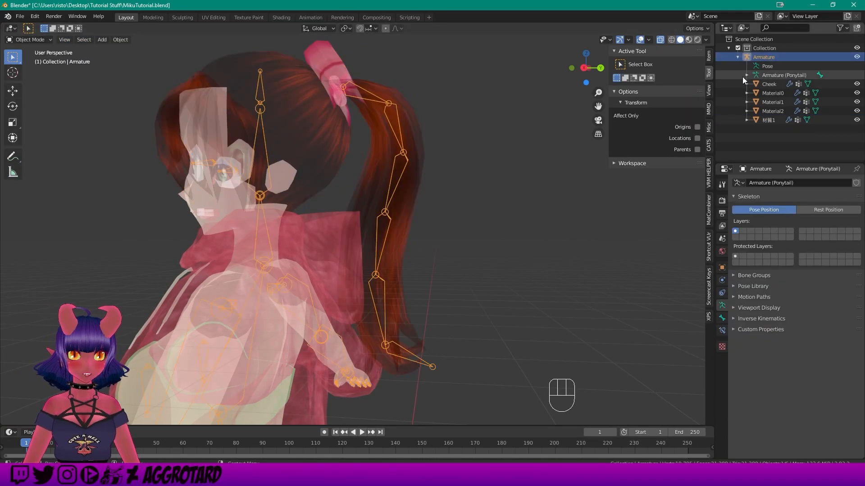
left_click(689, 40)
middle_click_drag(488, 88, 504, 99)
left_click(39, 40)
left_click(35, 72)
Test-rotate the PonyTail and PonyTail.001 bones to check the hair deformation, undoing each rotation.
middle_click_drag(374, 79, 377, 134, "shift")
key("r")
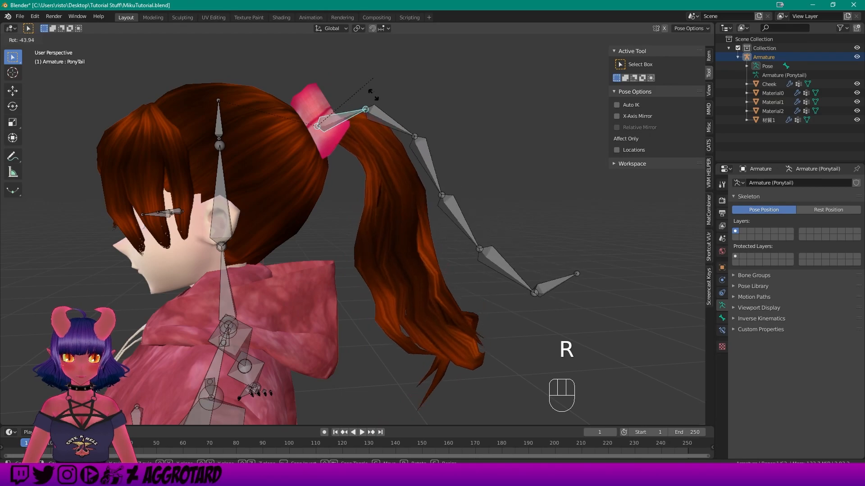
key("ctrl+z")
middle_click_drag(427, 171, 375, 147)
left_click(375, 148)
key("r")
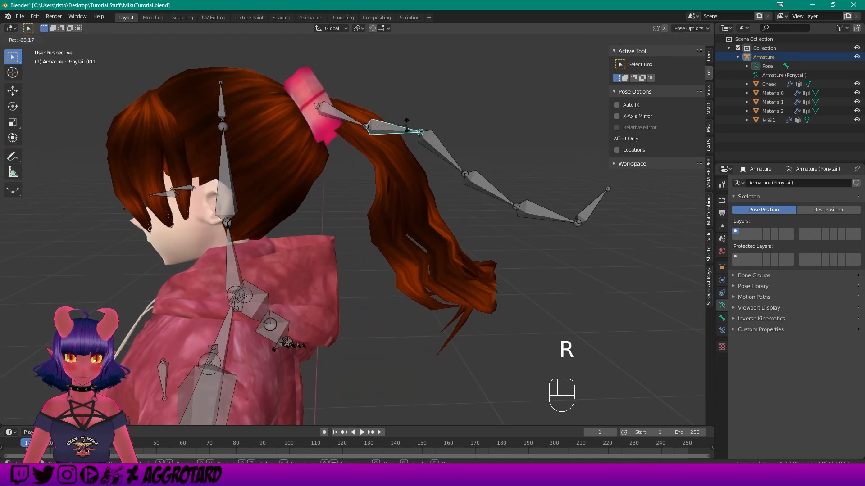
left_click(385, 169)
key("ctrl+z")
Test-rotate the PonyTail.002 and PonyTail.003 bones to check the middle of the ponytail, undoing each rotation.
middle_click_drag(421, 187, 397, 140, "shift")
left_click(350, 162)
key("r")
left_click(377, 201)
key("ctrl+z")
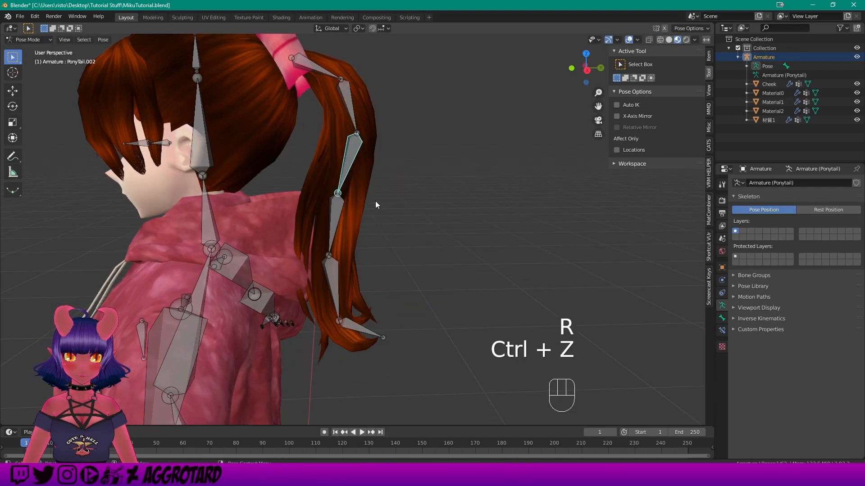
left_click(334, 224)
key("r")
left_click(383, 247)
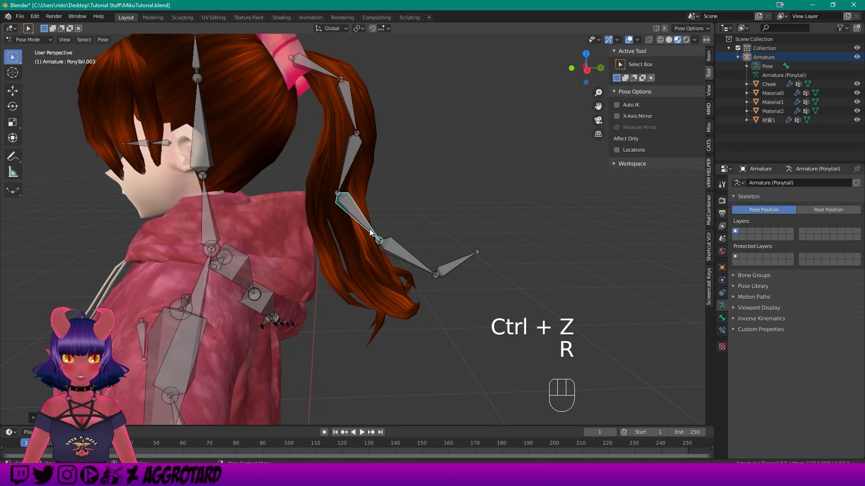
key("ctrl+z")
Test-rotate the PonyTail.004 and PonyTail.005 bones to check the ponytail's end, undoing each rotation.
left_click(340, 285)
key("r")
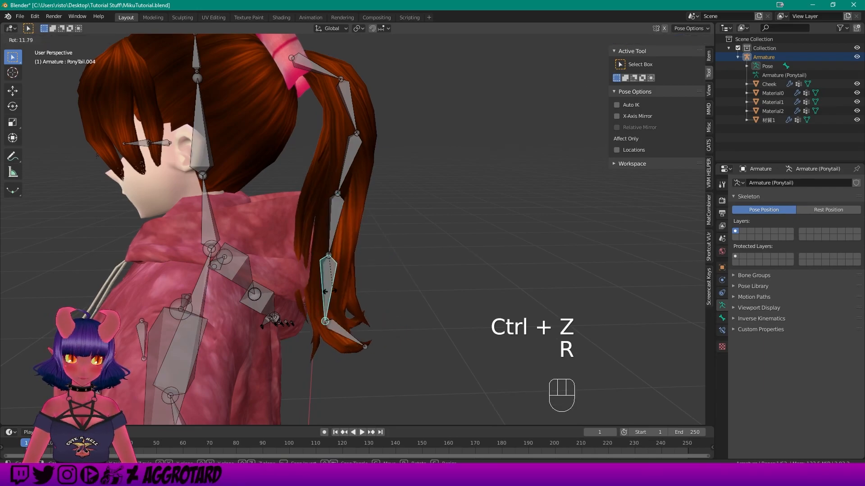
left_click(369, 283)
key("ctrl+z")
left_click(343, 339)
key("r")
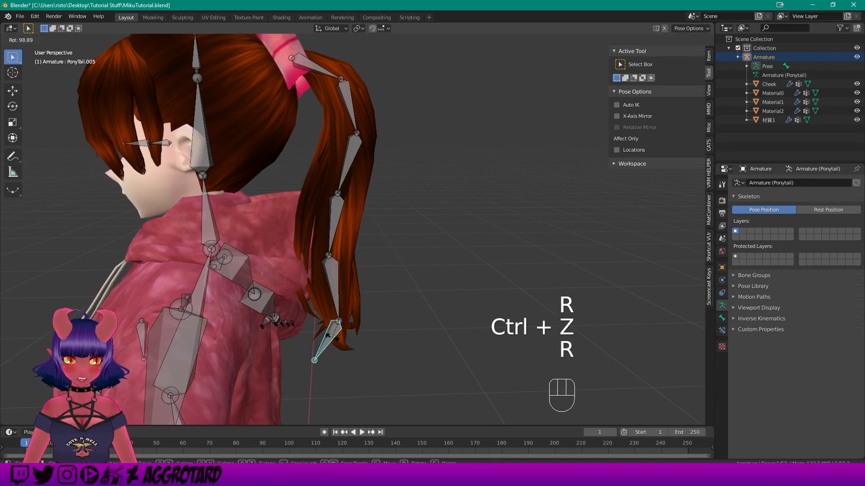
left_click(350, 334)
key("ctrl+z")
Rotate the PonyTail and PonyTail.001 bones again to recheck the ponytail's base, undoing each rotation.
middle_click_drag(369, 106, 370, 124, "shift")
left_click(331, 93)
key("r")
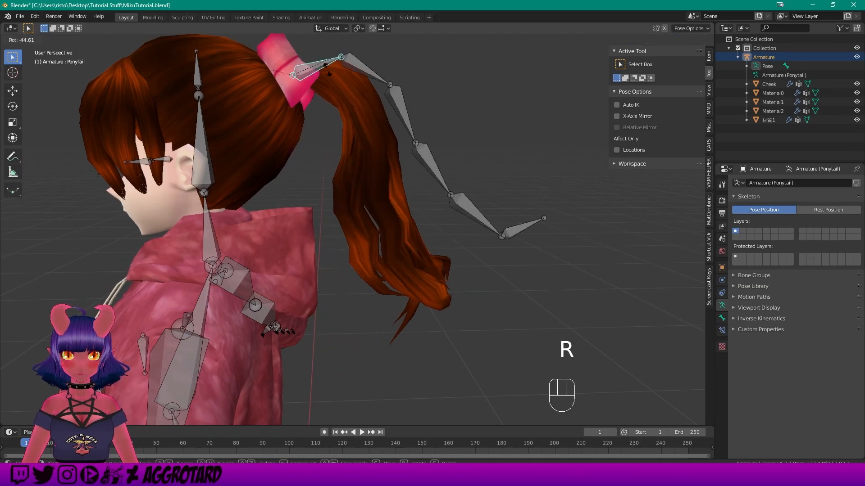
left_click(327, 38)
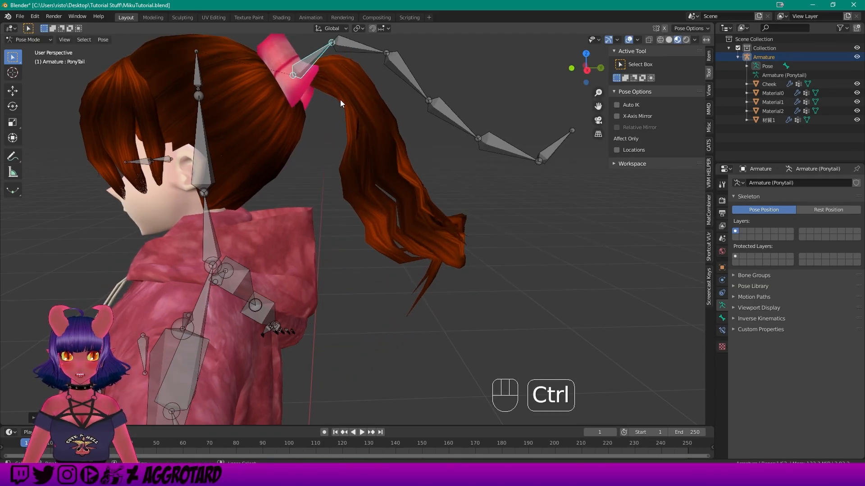
key("ctrl+z")
left_click(370, 121)
key("r")
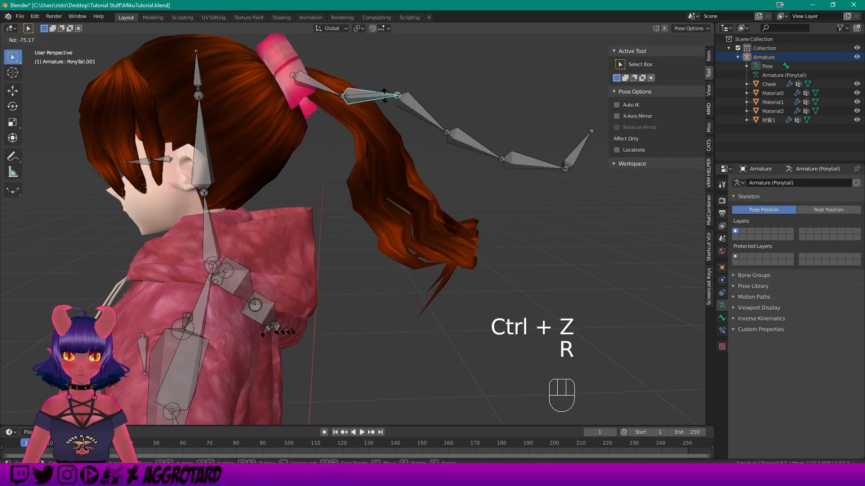
left_click(362, 135)
key("ctrl+z")
Leave Pose Mode, select the hair mesh and return it to Weight Paint mode with Solid viewport shading.
scroll(301, 92, "up", 2)
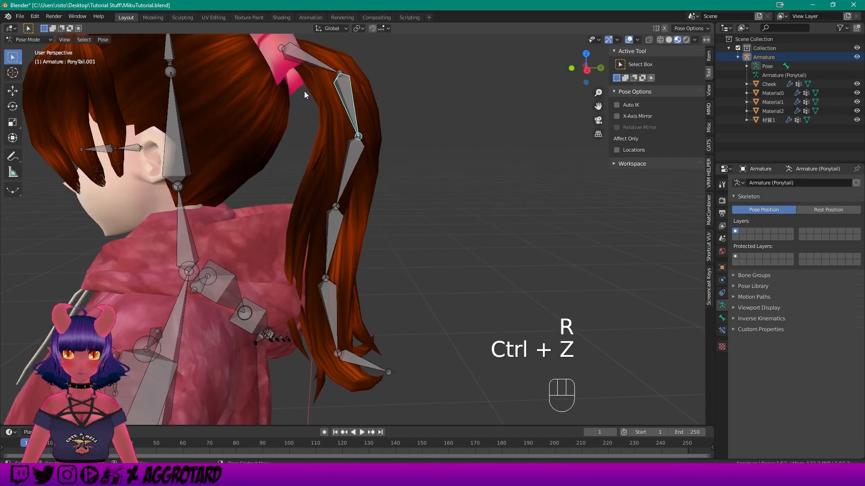
middle_click_drag(301, 92, 275, 171, "shift")
left_click(37, 40)
left_click(32, 49)
left_click(370, 174)
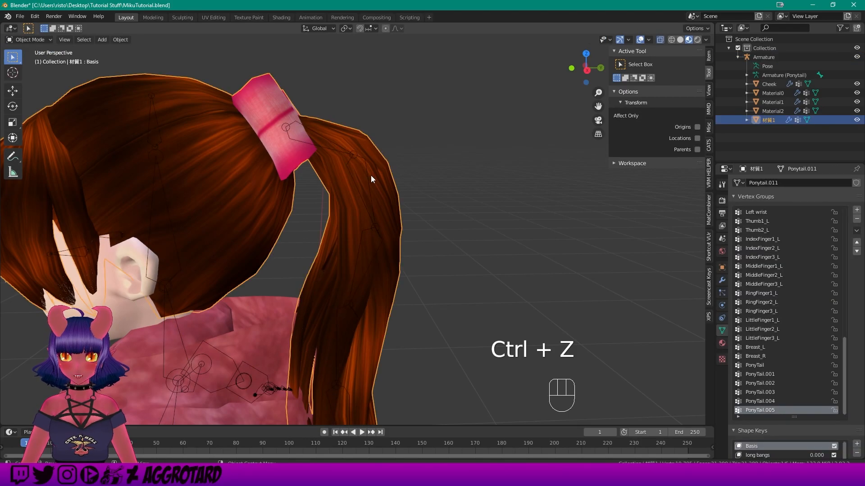
middle_click_drag(371, 174, 347, 162)
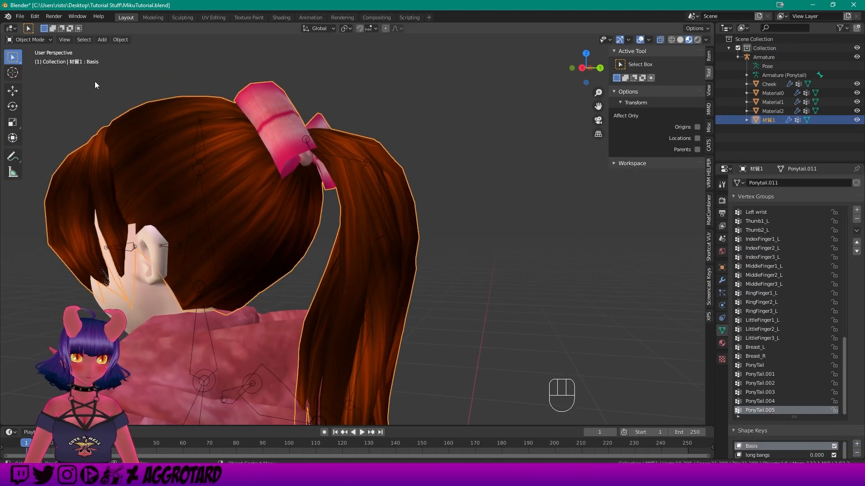
left_click(38, 40)
left_click(37, 90)
middle_click_drag(296, 172, 275, 173)
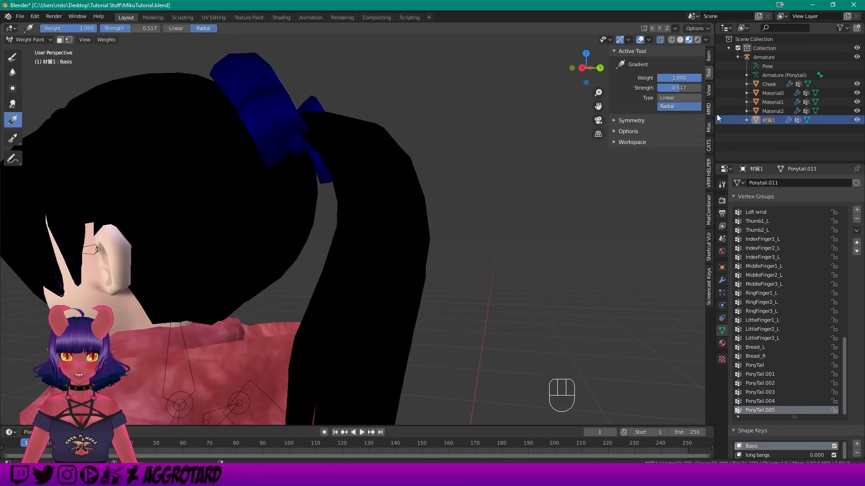
left_click(679, 39)
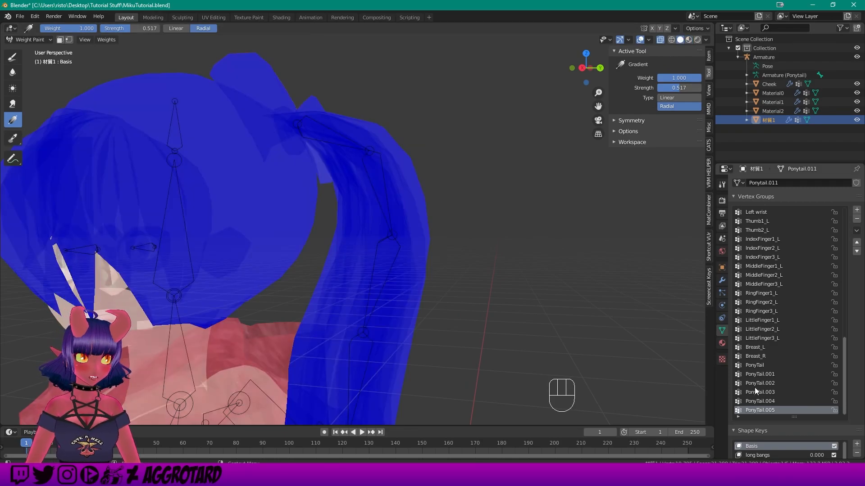
Make PonyTail the active vertex group and set up the Draw brush with Subtract blending.
left_click(758, 365)
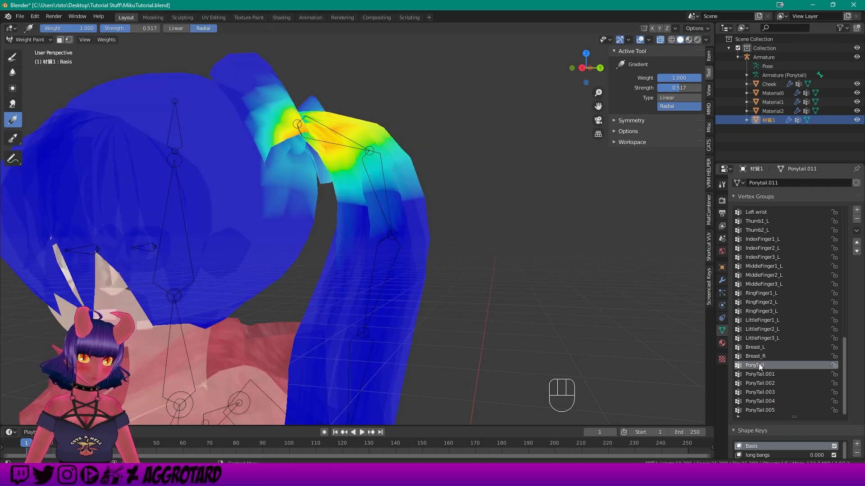
scroll(316, 161, "up", 2)
scroll(300, 161, "down", 1)
middle_click_drag(337, 160, 417, 126)
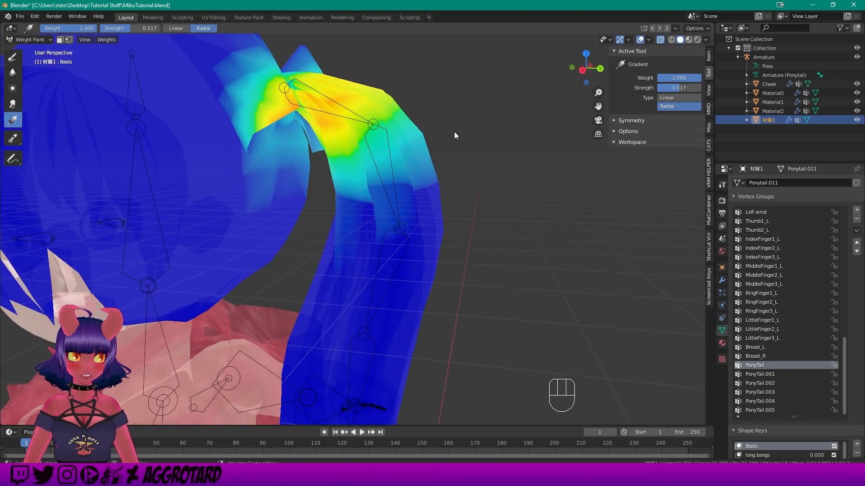
left_click(13, 58)
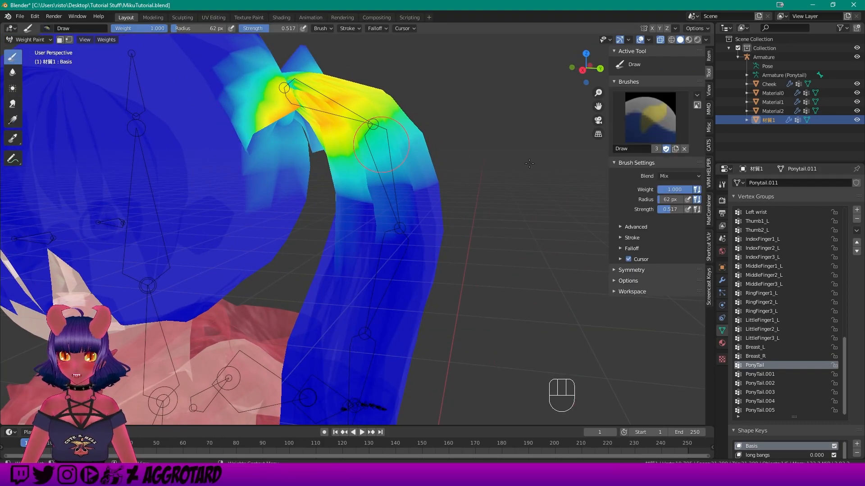
left_click(676, 177)
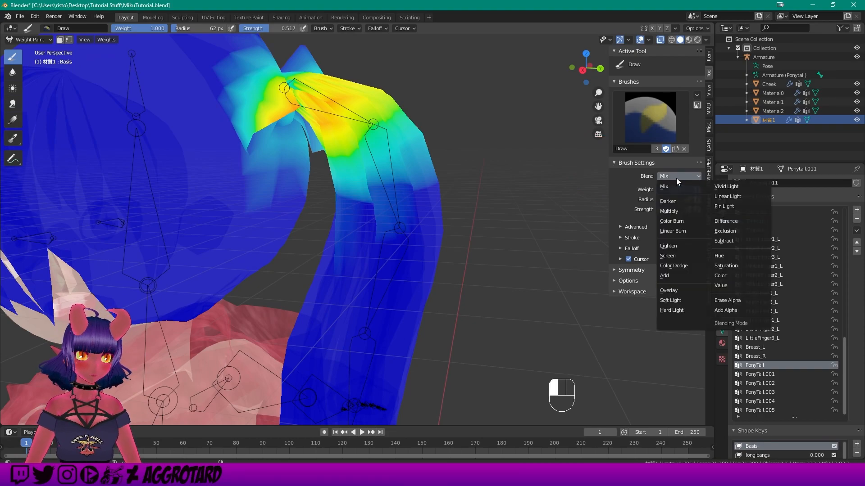
left_click(690, 180)
left_click(679, 177)
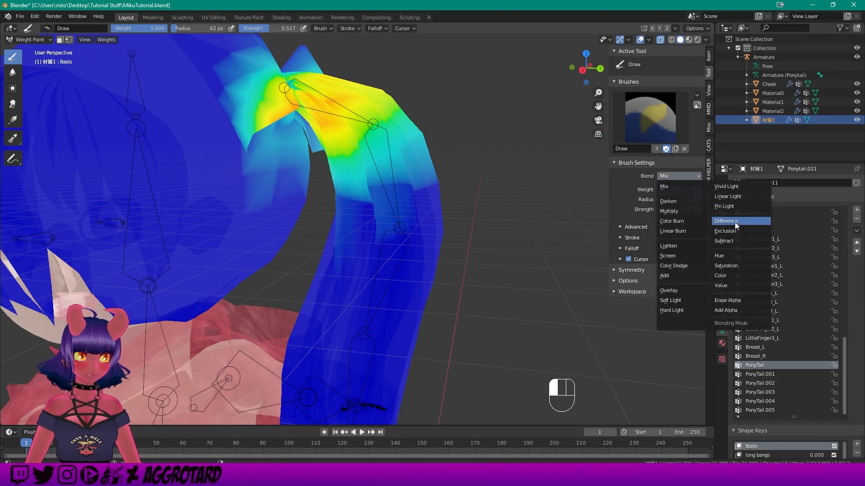
left_click(728, 242)
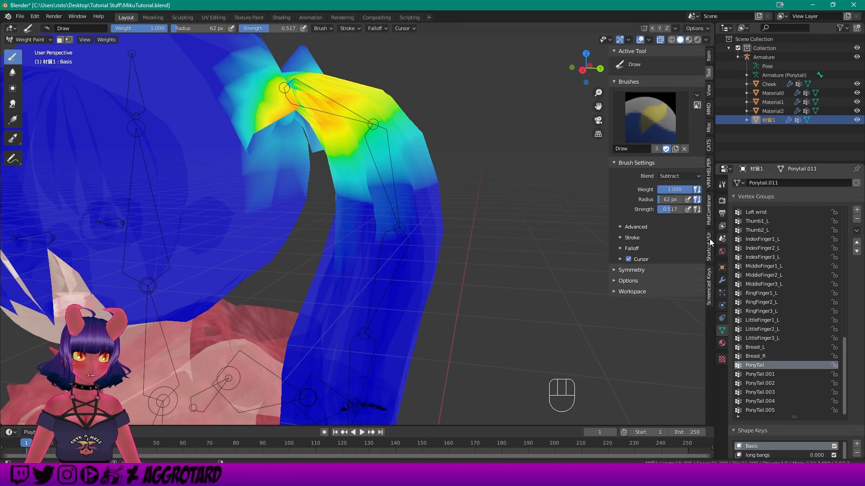
Subtract stray PonyTail weight from the bow and the head hair around the ponytail's base.
scroll(272, 133, "up", 1)
mouse_move(271, 133)
middle_mouse_down()
mouse_move(255, 130)
mouse_move(329, 174)
middle_mouse_up()
scroll(291, 180, "up", 1)
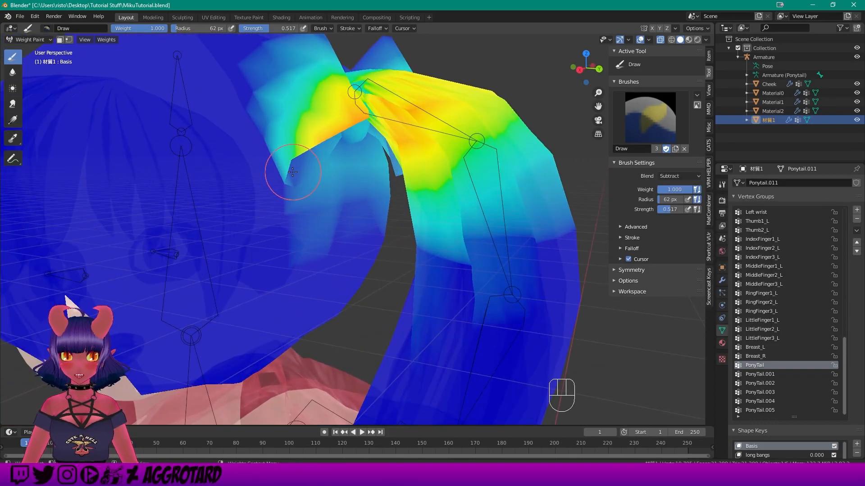
scroll(291, 173, "down", 1)
mouse_move(256, 93)
left_mouse_down()
mouse_move(316, 168)
mouse_move(303, 91)
mouse_move(289, 144)
mouse_move(298, 96)
mouse_move(330, 244)
mouse_move(321, 219)
left_mouse_up()
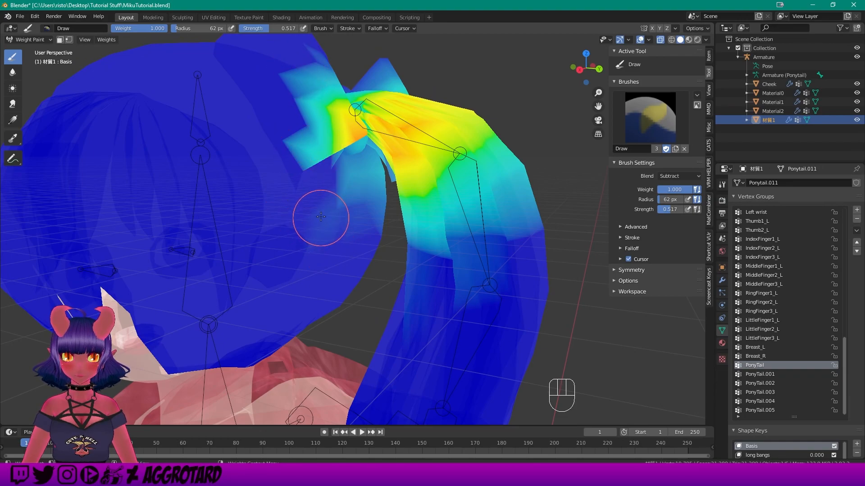
middle_click_drag(321, 219, 320, 205)
mouse_move(321, 206)
left_mouse_down()
mouse_move(342, 213)
mouse_move(332, 205)
left_mouse_up()
left_click_drag(316, 150, 316, 118)
middle_click_drag(308, 106, 304, 131)
scroll(300, 98, "down", 4)
mouse_move(309, 157)
left_mouse_down()
mouse_move(334, 150)
mouse_move(331, 160)
left_mouse_up()
middle_click_drag(333, 159, 256, 142)
left_click_drag(333, 120, 334, 187)
left_click_drag(355, 143, 337, 171)
Reduce the brush radius to 46 px and subtract PonyTail weight from the bow flap beside the ponytail's base.
scroll(339, 150, "up", 1)
scroll(338, 151, "up", 2)
middle_click_drag(338, 151, 360, 181)
left_click_drag(382, 95, 392, 129)
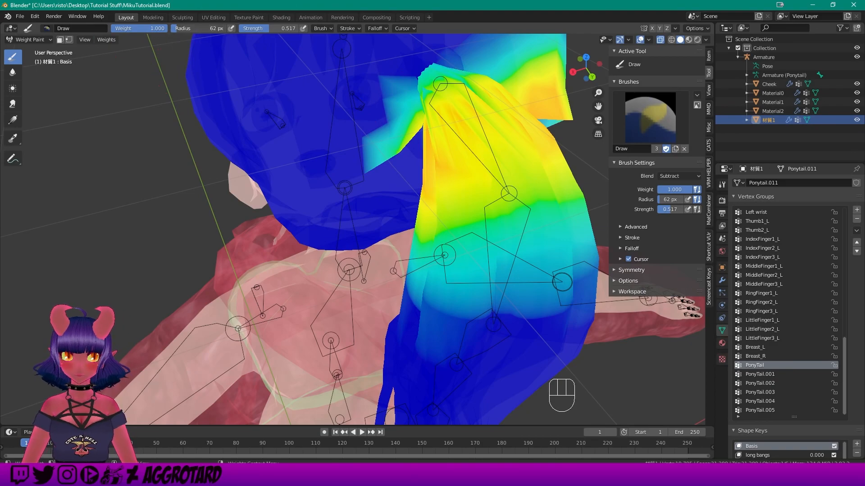
left_click_drag(380, 130, 380, 169)
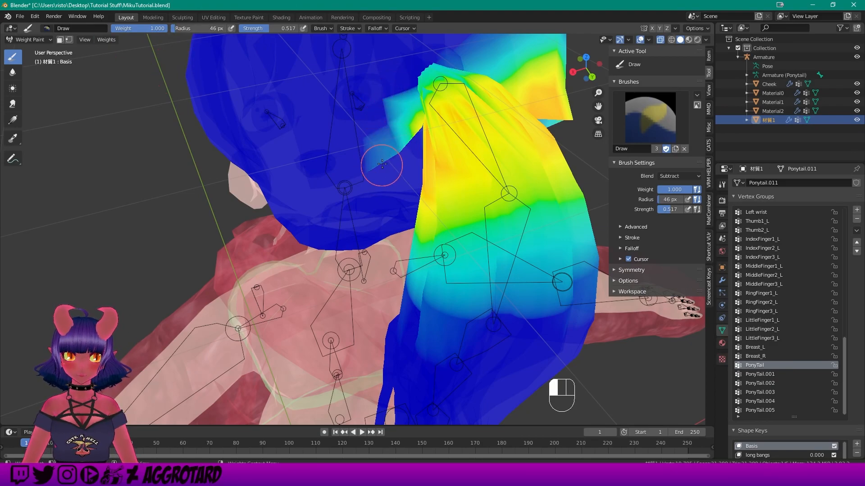
middle_click_drag(394, 120, 395, 113)
scroll(395, 113, "up", 1)
mouse_move(395, 115)
left_mouse_down()
mouse_move(395, 129)
mouse_move(406, 101)
left_mouse_up()
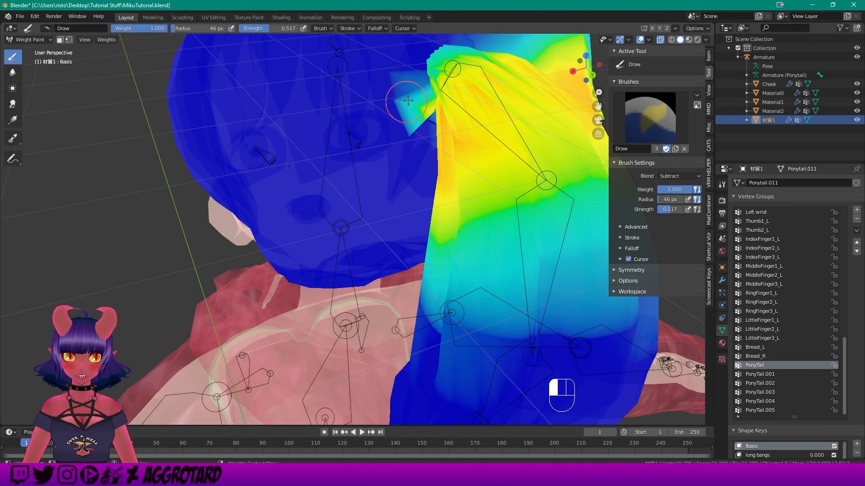
middle_click_drag(407, 109, 435, 98)
mouse_move(394, 87)
left_mouse_down()
mouse_move(404, 88)
mouse_move(407, 118)
left_mouse_up()
middle_click_drag(407, 118, 416, 102)
left_click_drag(412, 97, 405, 100)
Subtract the PonyTail weight from the bow and hair edge on the opposite side of the head.
mouse_move(405, 101)
middle_mouse_down()
mouse_move(475, 201)
mouse_move(451, 145)
mouse_move(356, 175)
mouse_move(279, 182)
middle_mouse_up()
left_click_drag(323, 181, 332, 197)
middle_click_drag(331, 197, 311, 180)
left_click_drag(331, 162, 338, 170)
scroll(337, 170, "up", 4)
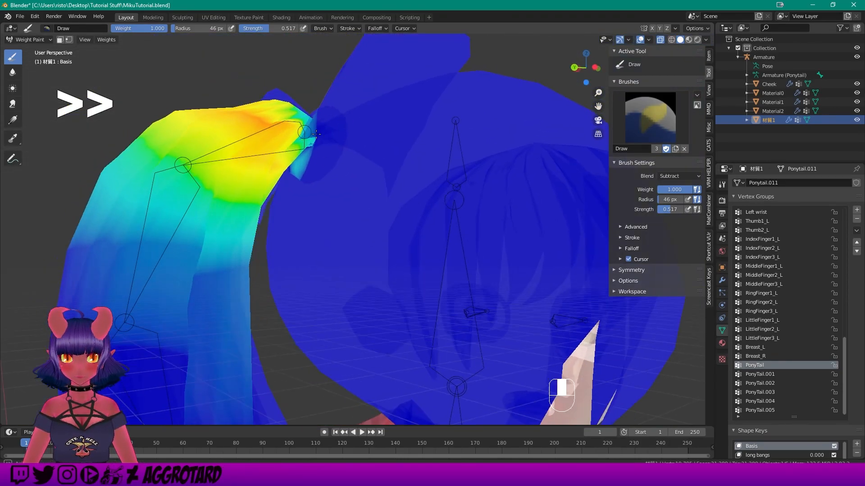
middle_click_drag(311, 180, 302, 164)
left_click_drag(329, 167, 314, 189)
middle_click_drag(314, 188, 329, 175)
left_click_drag(333, 167, 329, 176)
middle_click_drag(329, 144, 315, 173)
scroll(311, 90, "up", 4)
left_click_drag(309, 84, 314, 106)
scroll(315, 110, "down", 4)
Paint out the last patch of PonyTail weight on the small bow piece next to the ponytail's root.
mouse_move(314, 108)
middle_mouse_down()
mouse_move(330, 140)
mouse_move(419, 118)
middle_mouse_up()
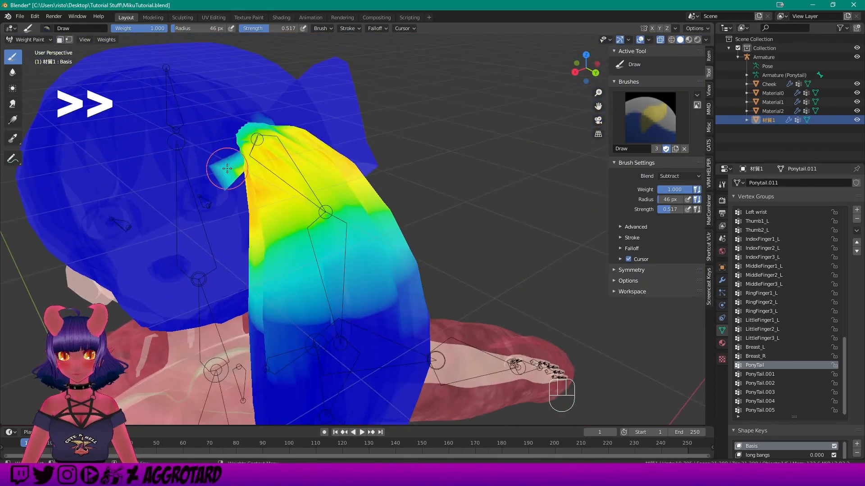
left_click_drag(225, 166, 229, 173)
scroll(228, 170, "up", 3)
middle_click_drag(228, 170, 235, 188)
middle_click_drag(468, 252, 521, 263)
Make PonyTail.001 the active vertex group and subtract its stray weight around the ponytail's base.
left_click(760, 374)
middle_click_drag(293, 241, 316, 225)
left_click_drag(256, 128, 246, 180)
left_click_drag(247, 224, 264, 228)
middle_click_drag(315, 250, 292, 255)
scroll(280, 155, "down", 3)
middle_click_drag(333, 156, 279, 155)
left_click_drag(248, 172, 278, 146)
middle_click_drag(517, 141, 452, 149)
left_click_drag(456, 150, 431, 136)
middle_click_drag(517, 141, 458, 144)
middle_click_drag(401, 136, 234, 148)
Subtract stray PonyTail.002 weight, and check the PonyTail.003, PonyTail.004 and PonyTail.005 weights.
scroll(315, 167, "up", 1)
mouse_move(316, 167)
middle_mouse_down("shift")
mouse_move(334, 180)
mouse_move(307, 187)
mouse_move(295, 168)
middle_mouse_up("shift")
left_click(771, 384)
left_click_drag(295, 168, 328, 178)
mouse_move(385, 176)
middle_mouse_down()
mouse_move(306, 166)
mouse_move(477, 180)
middle_mouse_up()
scroll(392, 181, "down", 1)
mouse_move(412, 174)
middle_mouse_down()
mouse_move(480, 201)
mouse_move(444, 214)
mouse_move(454, 220)
middle_mouse_up()
scroll(432, 209, "up", 1)
scroll(454, 220, "down", 2)
left_click(767, 392)
middle_click_drag(653, 360, 621, 333, "shift")
left_click(779, 401)
left_click(777, 410)
middle_click_drag(420, 260, 409, 237)
middle_click_drag(432, 203, 480, 261, "shift")
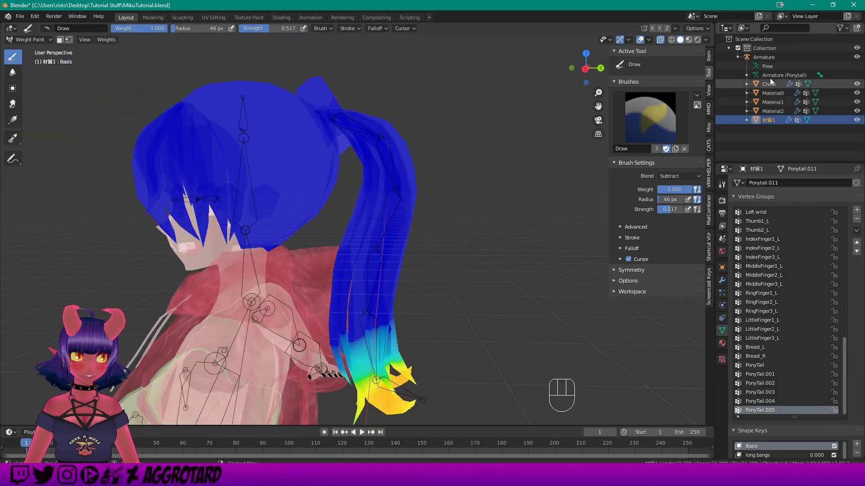
Leave Weight Paint mode, show the viewport in Material Preview and put the armature in Pose Mode.
left_click(761, 56)
left_click(22, 41)
left_click(27, 50)
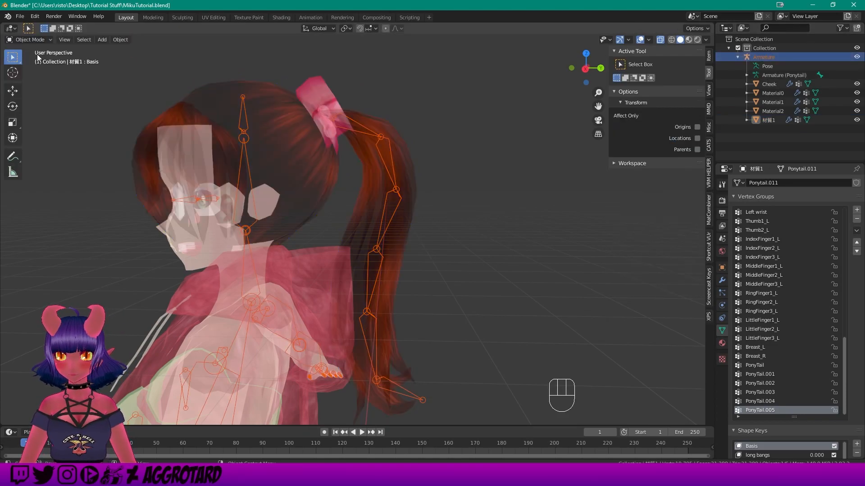
left_click(37, 39)
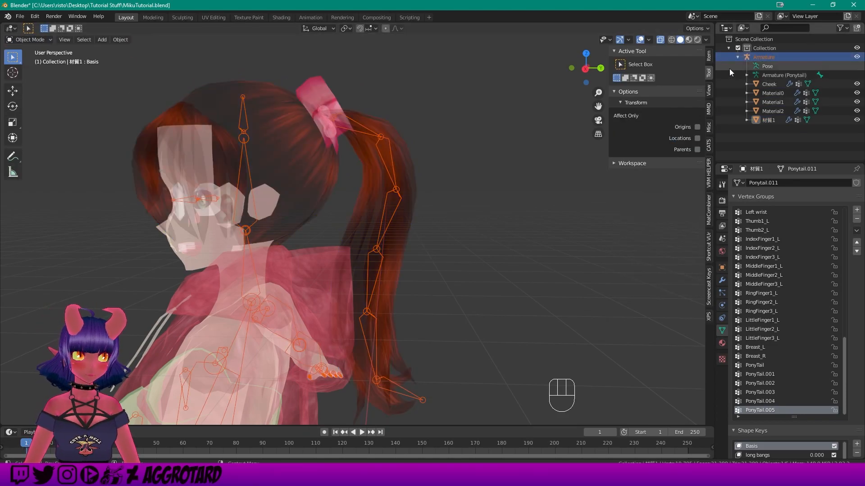
left_click(689, 40)
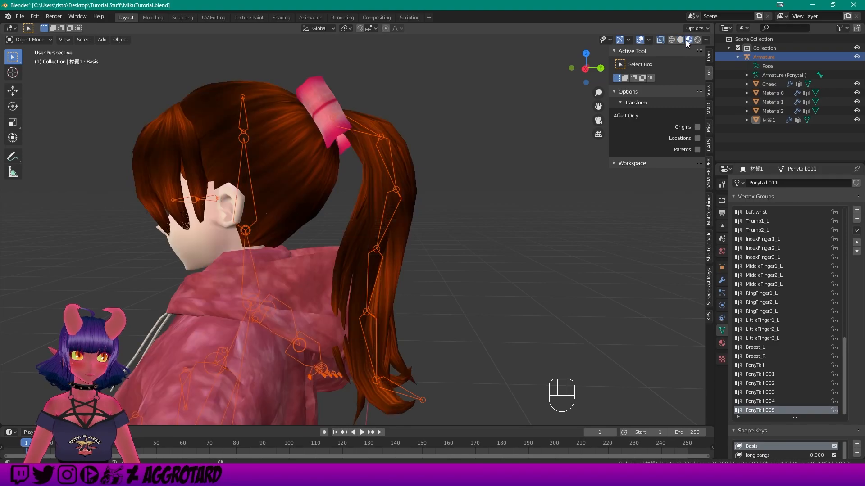
left_click(766, 76)
left_click(767, 59)
left_click(32, 42)
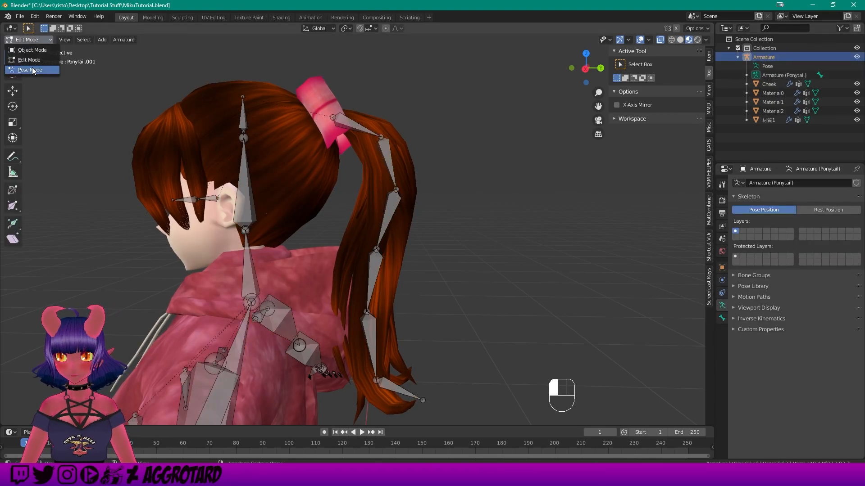
left_click(22, 65)
Test-rotate the PonyTail bone twice to check the deformation at the bow, undoing each rotation.
left_click(356, 128)
key("r")
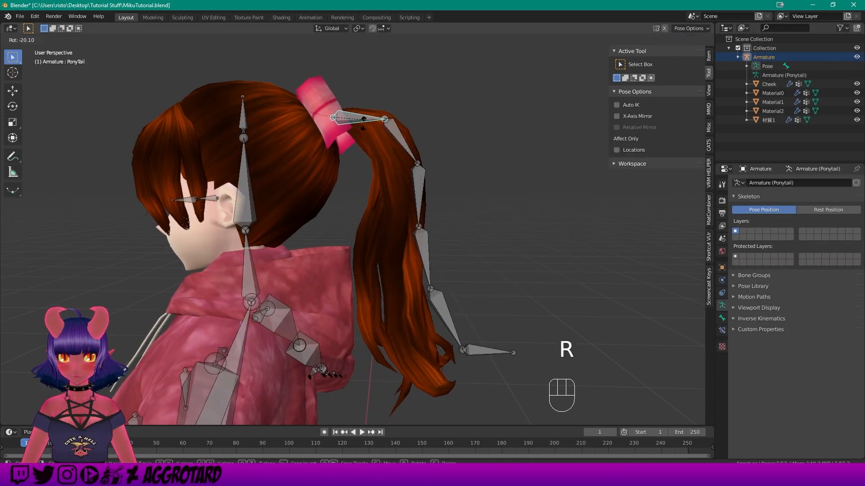
left_click(388, 172)
key("ctrl+z")
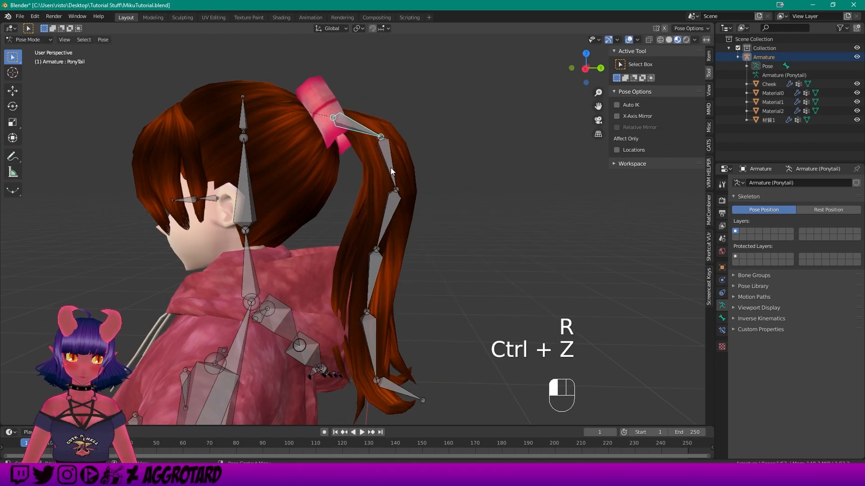
key("r")
left_click(349, 129)
key("ctrl+z")
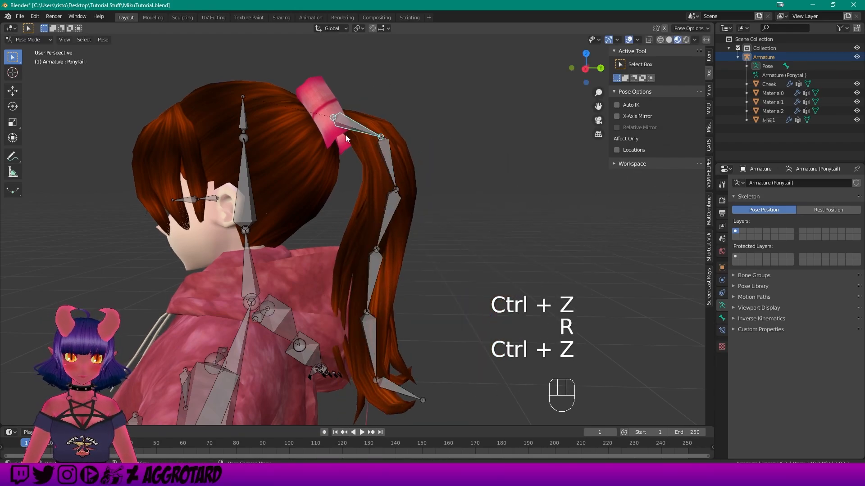
Test-rotate the PonyTail.003 and PonyTail.002 bones to check the middle of the ponytail, undoing each rotation.
left_click(372, 293)
key("r")
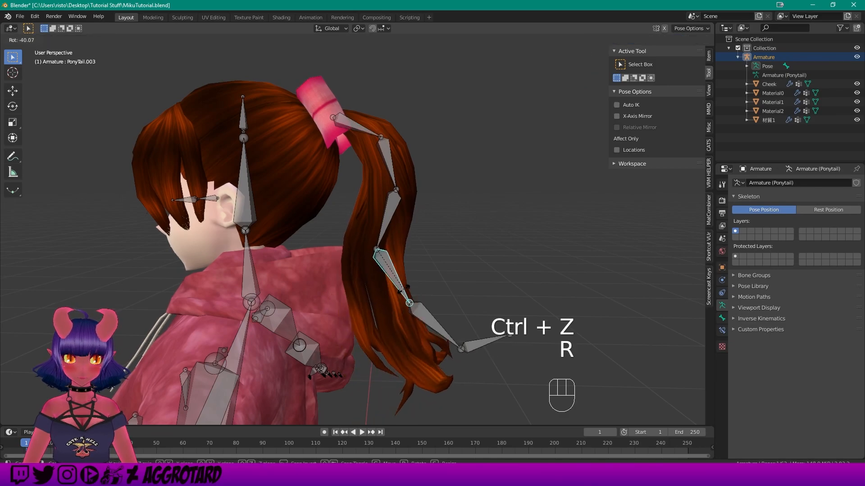
left_click(389, 232)
key("ctrl+z")
left_click(391, 214)
key("r")
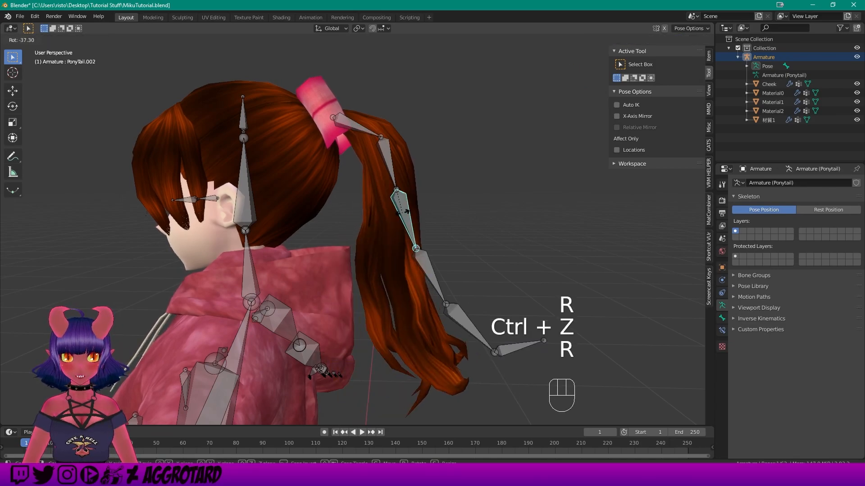
left_click(403, 216)
key("ctrl+z")
Test-rotate the PonyTail.001 and PonyTail bones to check the upper ponytail, undoing each rotation.
left_click(388, 168)
key("r")
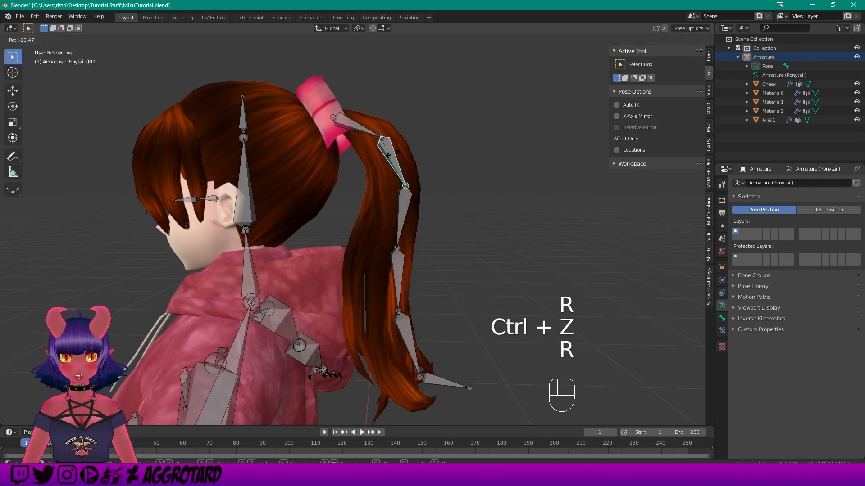
left_click(396, 163)
key("ctrl+z")
left_click(366, 129)
key("r")
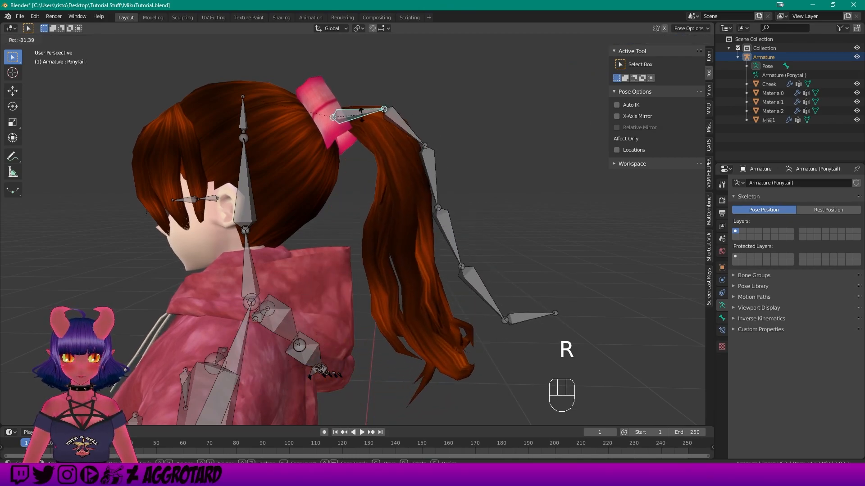
left_click(353, 118)
key("ctrl+z")
Test-rotate the PonyTail.005 and PonyTail.004 bones to check the ponytail's tip, undoing each rotation.
middle_click_drag(398, 264, 406, 193, "shift")
key("r")
left_click(393, 312)
key("ctrl+z")
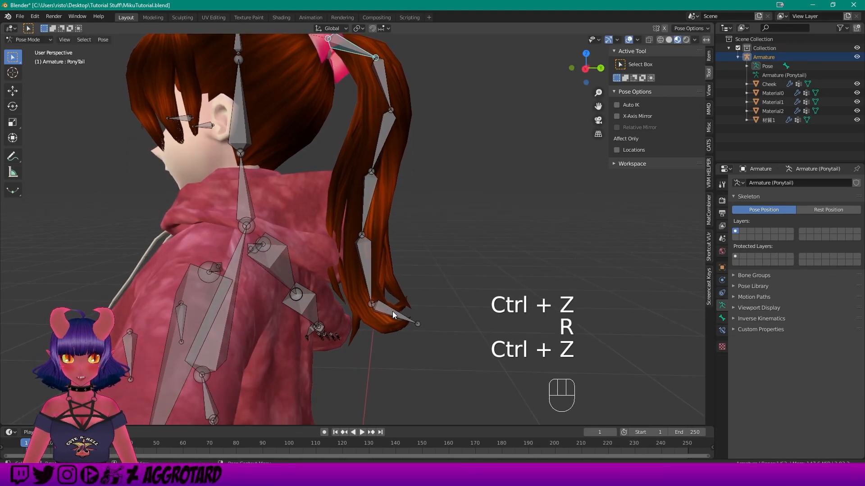
left_click(382, 317)
key("r")
left_click(355, 316)
key("ctrl+z")
left_click(367, 262)
key("r")
left_click(382, 220)
key("ctrl+z")
Test-rotate the Head bone to check how the ponytail follows the head, and undo the rotation.
middle_click_drag(367, 197, 401, 190)
scroll(342, 167, "down", 2)
middle_click_drag(265, 136, 277, 194, "shift")
key("r")
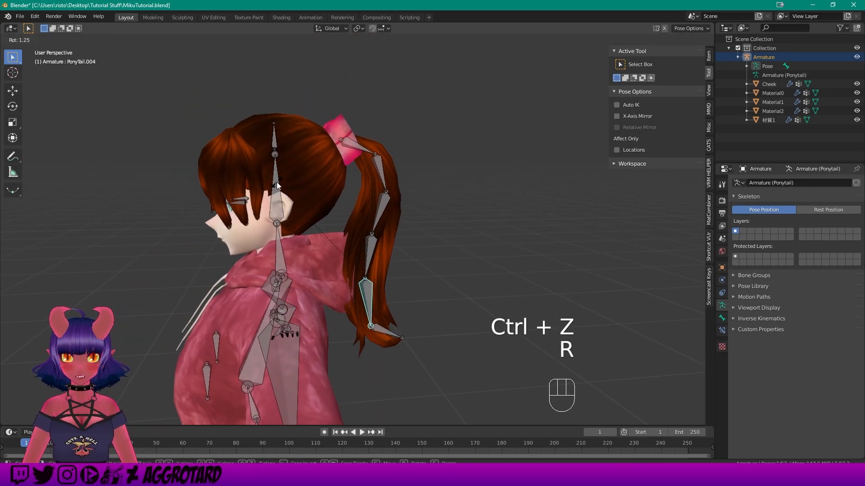
left_click(276, 188)
key("ctrl+z")
left_click(276, 185)
key("r")
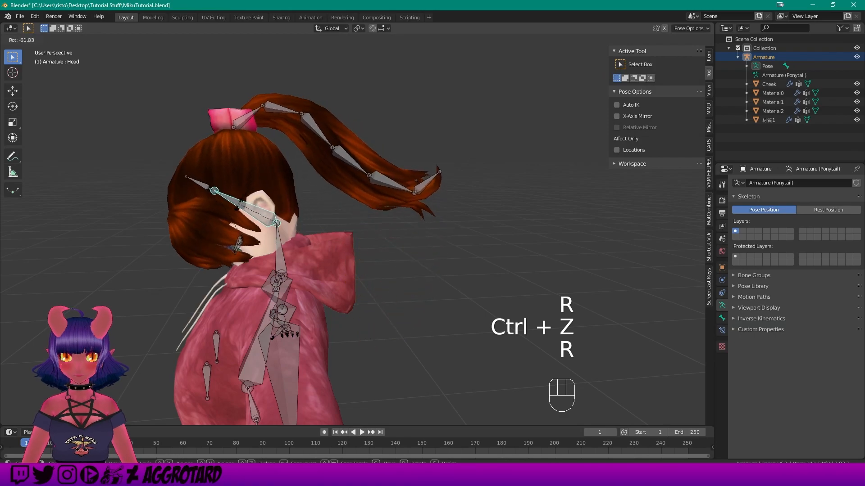
left_click(264, 143)
key("ctrl+z")
Test-rotate the HairROOT bone to check its effect on the ponytail, and undo the rotation.
left_click(274, 136)
key("r")
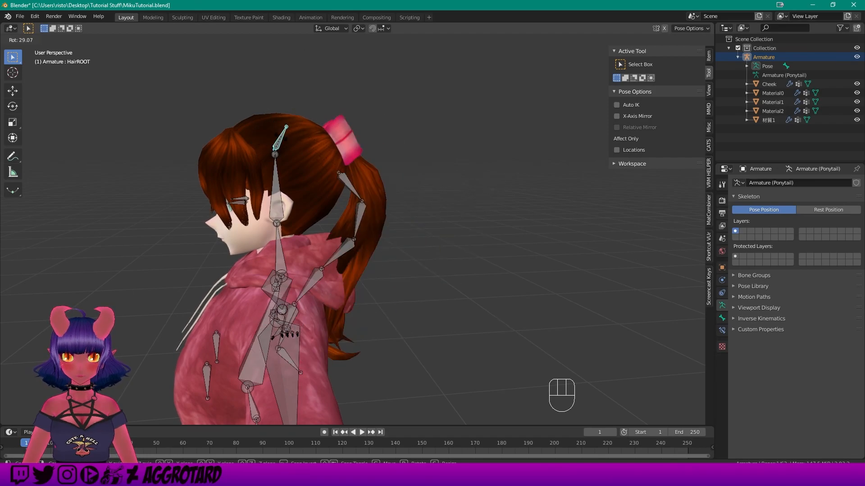
left_click(270, 137)
key("ctrl+z")
Clear the PonyTail bone's HairROOT parent in Edit Mode and return the armature to Pose Mode.
scroll(284, 136, "up", 1)
middle_click_drag(294, 133, 296, 160, "shift")
scroll(310, 154, "up", 2)
left_click(348, 137)
left_click(722, 318)
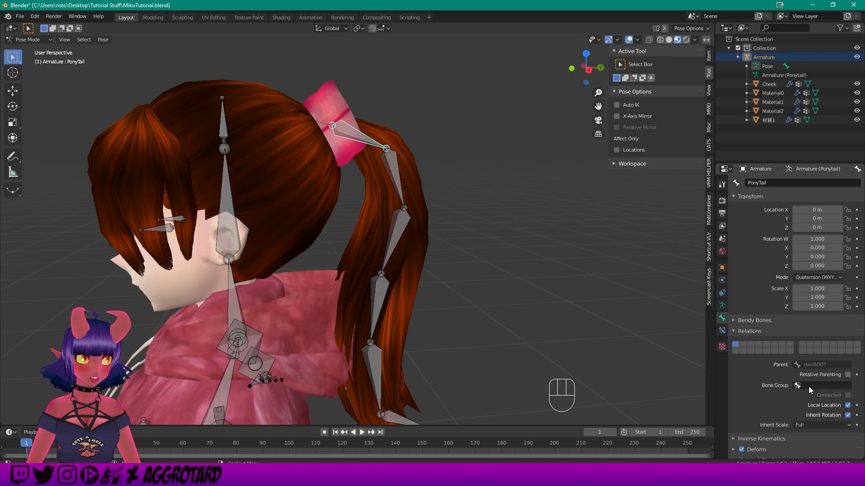
key("ctrl+Tab")
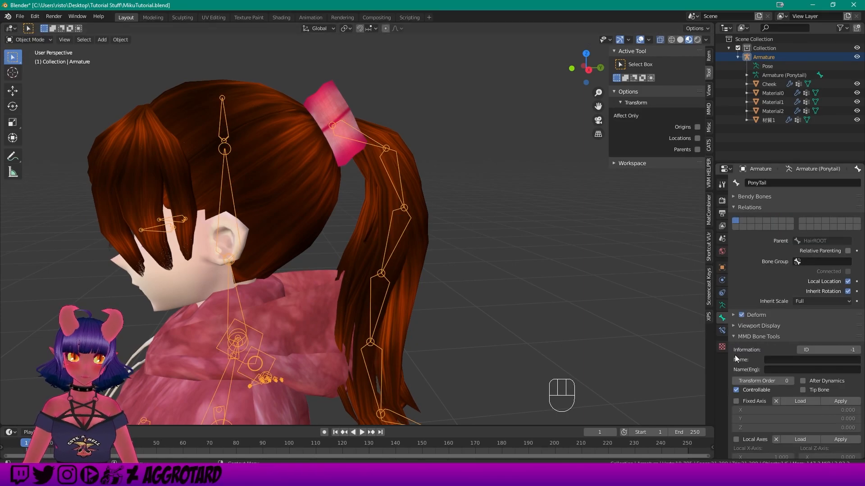
left_click(31, 40)
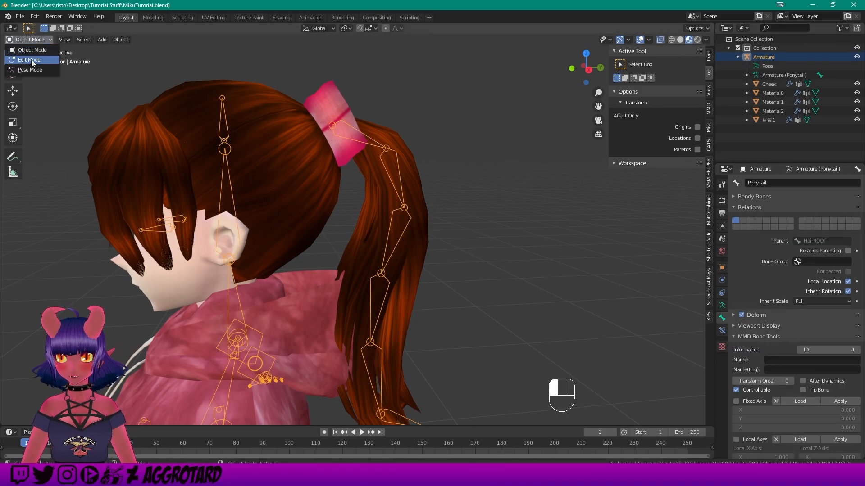
left_click(29, 59)
left_click(849, 339)
left_click(28, 40)
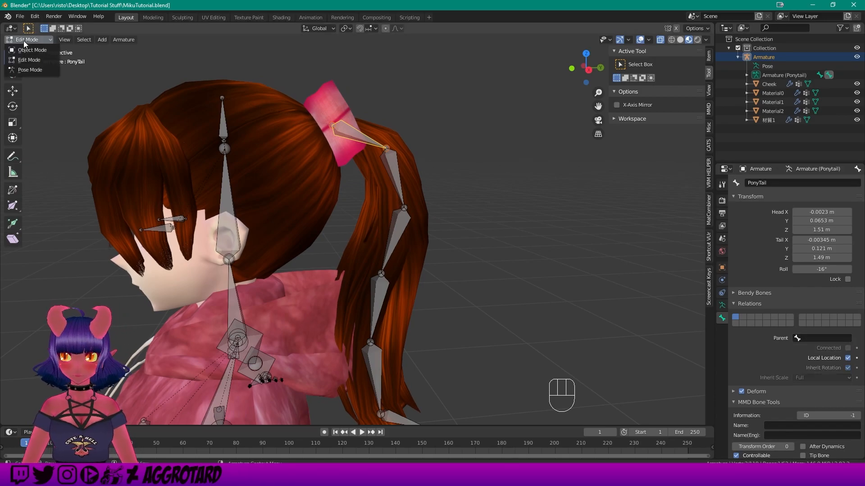
left_click(29, 69)
Test-rotate the unparented PonyTail bone, undo the rotation and look over the whole character.
key("r")
key("ctrl+z")
middle_click_drag(365, 104, 391, 182)
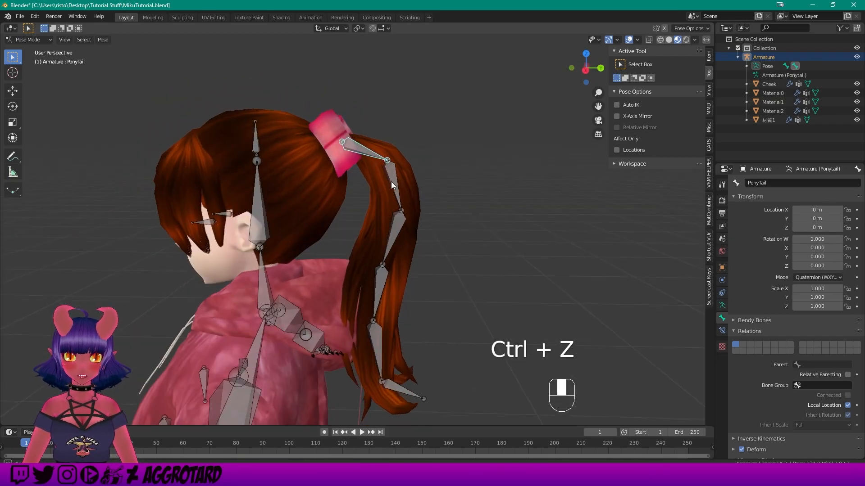
middle_click_drag(542, 257, 405, 164)
scroll(301, 163, "up", 3)
scroll(358, 215, "down", 1)
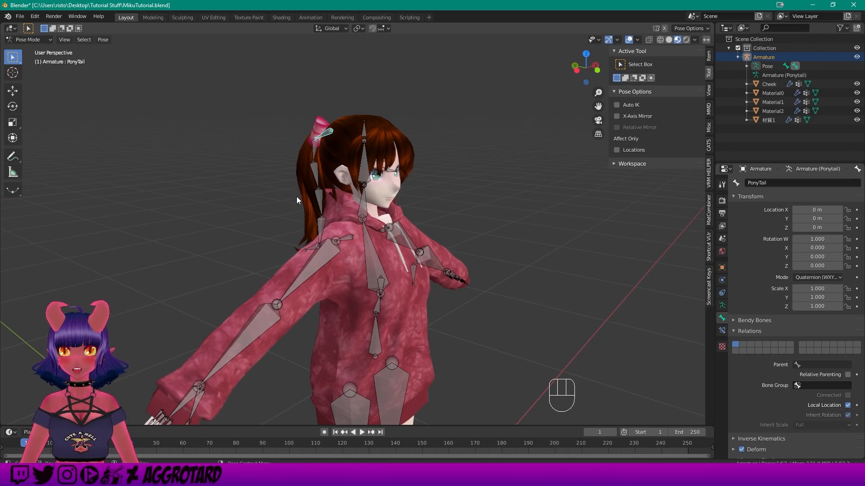
Examine the ponytail bone chain and the character's head and upper body from the side, front and angled views.
middle_click_drag(296, 197, 277, 190)
scroll(309, 189, "up", 2)
scroll(325, 189, "down", 1)
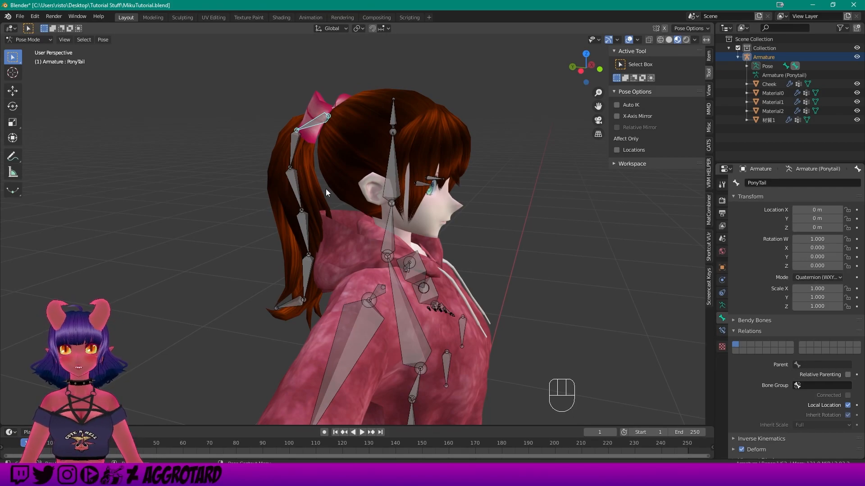
middle_click_drag(320, 187, 402, 237)
scroll(273, 194, "up", 2)
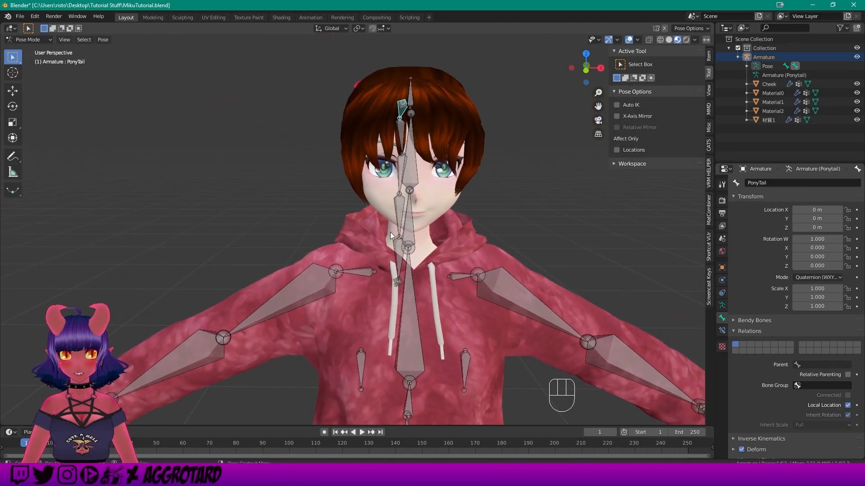
middle_click_drag(461, 255, 405, 244)
middle_click_drag(301, 263, 283, 264)
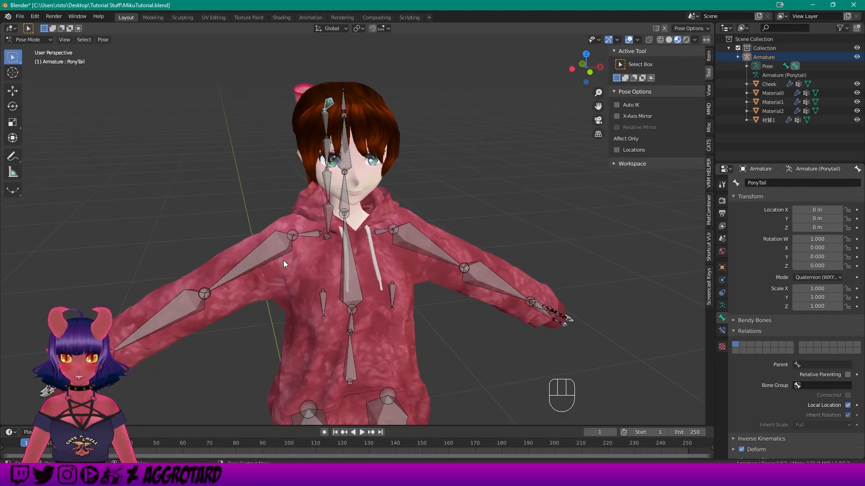
middle_click_drag(313, 270, 308, 260, "shift")
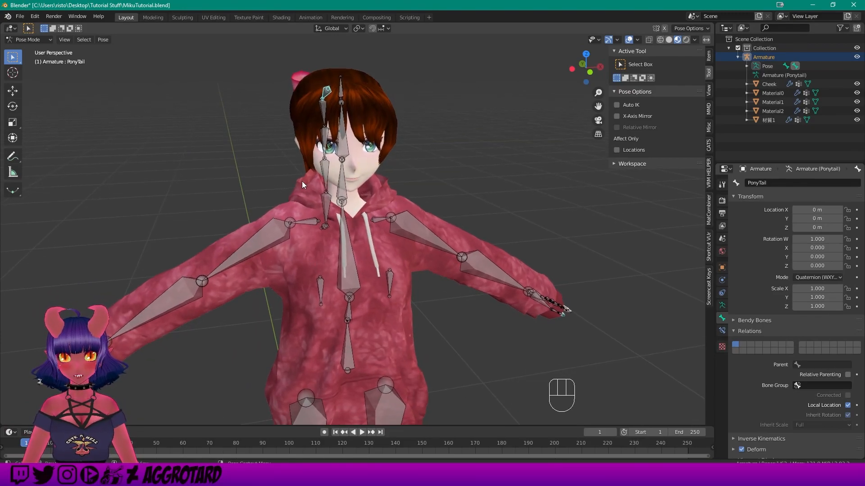
middle_click_drag(277, 205, 299, 211)
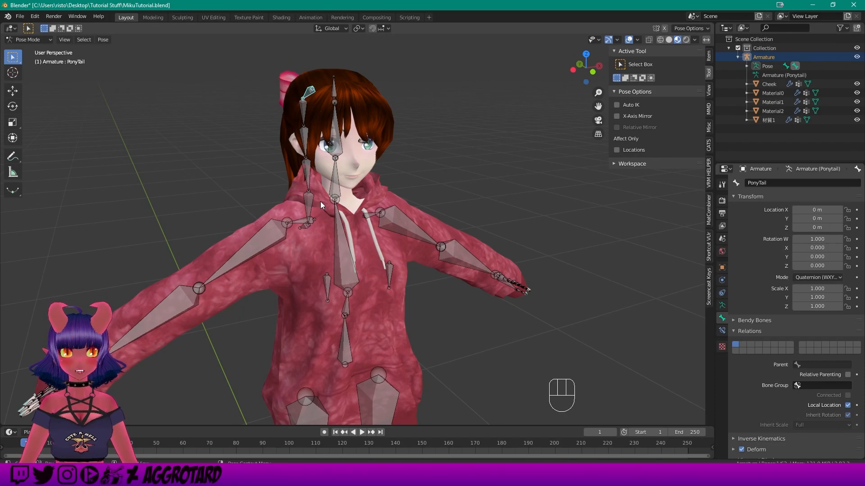
mouse_move(326, 196)
middle_mouse_down()
mouse_move(353, 196)
mouse_move(337, 191)
middle_mouse_up()
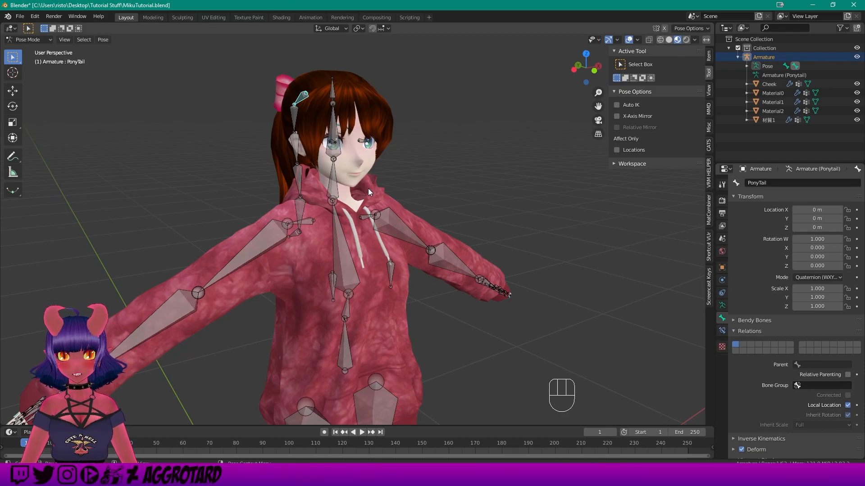
middle_click_drag(381, 226, 396, 106)
middle_click_drag(371, 186, 438, 188)
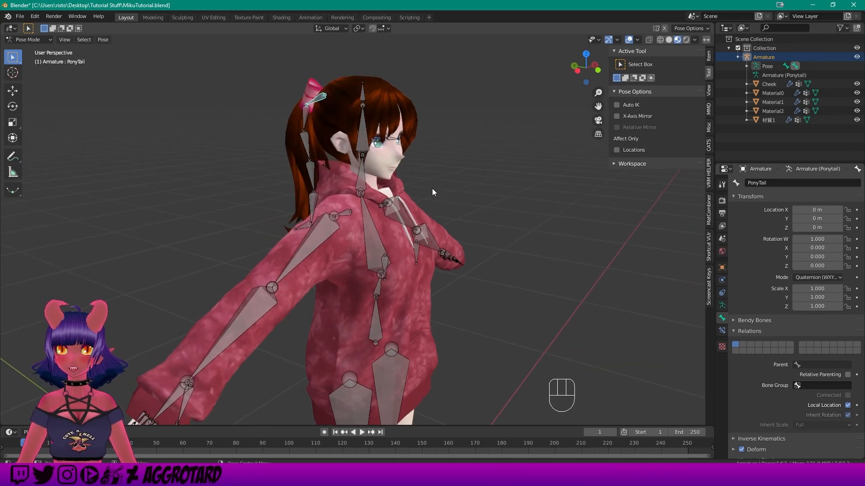